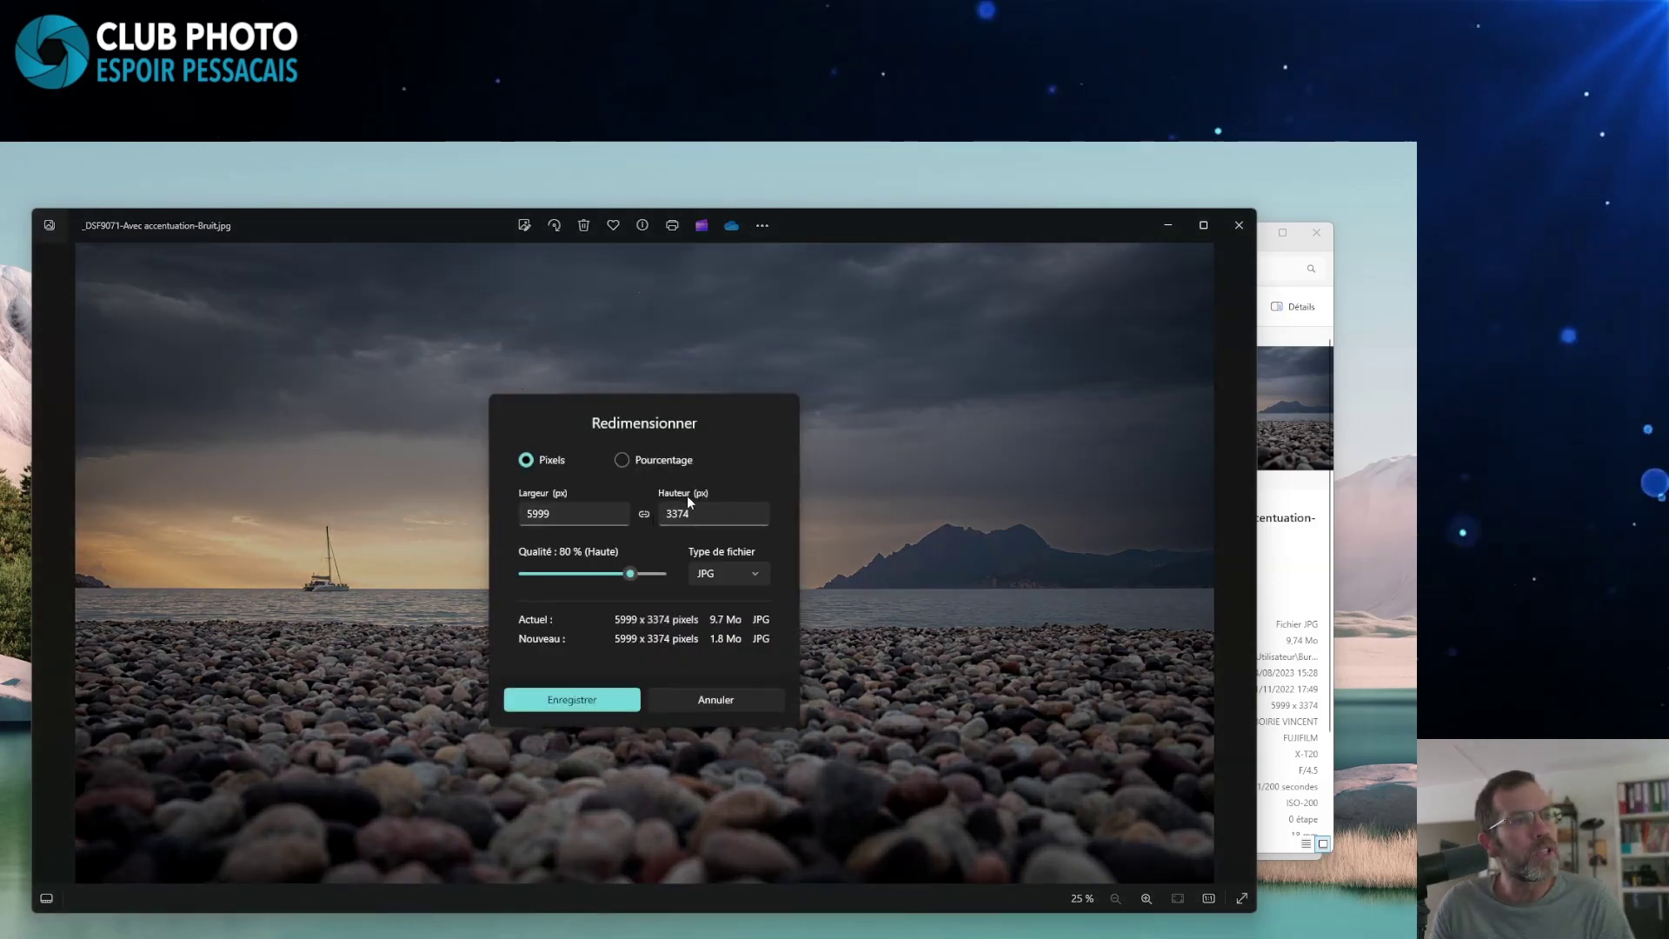
- Set the photo's resize options to 1920 px wide with proportions kept, JPG file type and 100 % quality
{"action": "double_click", "coordinate": [582, 515]}
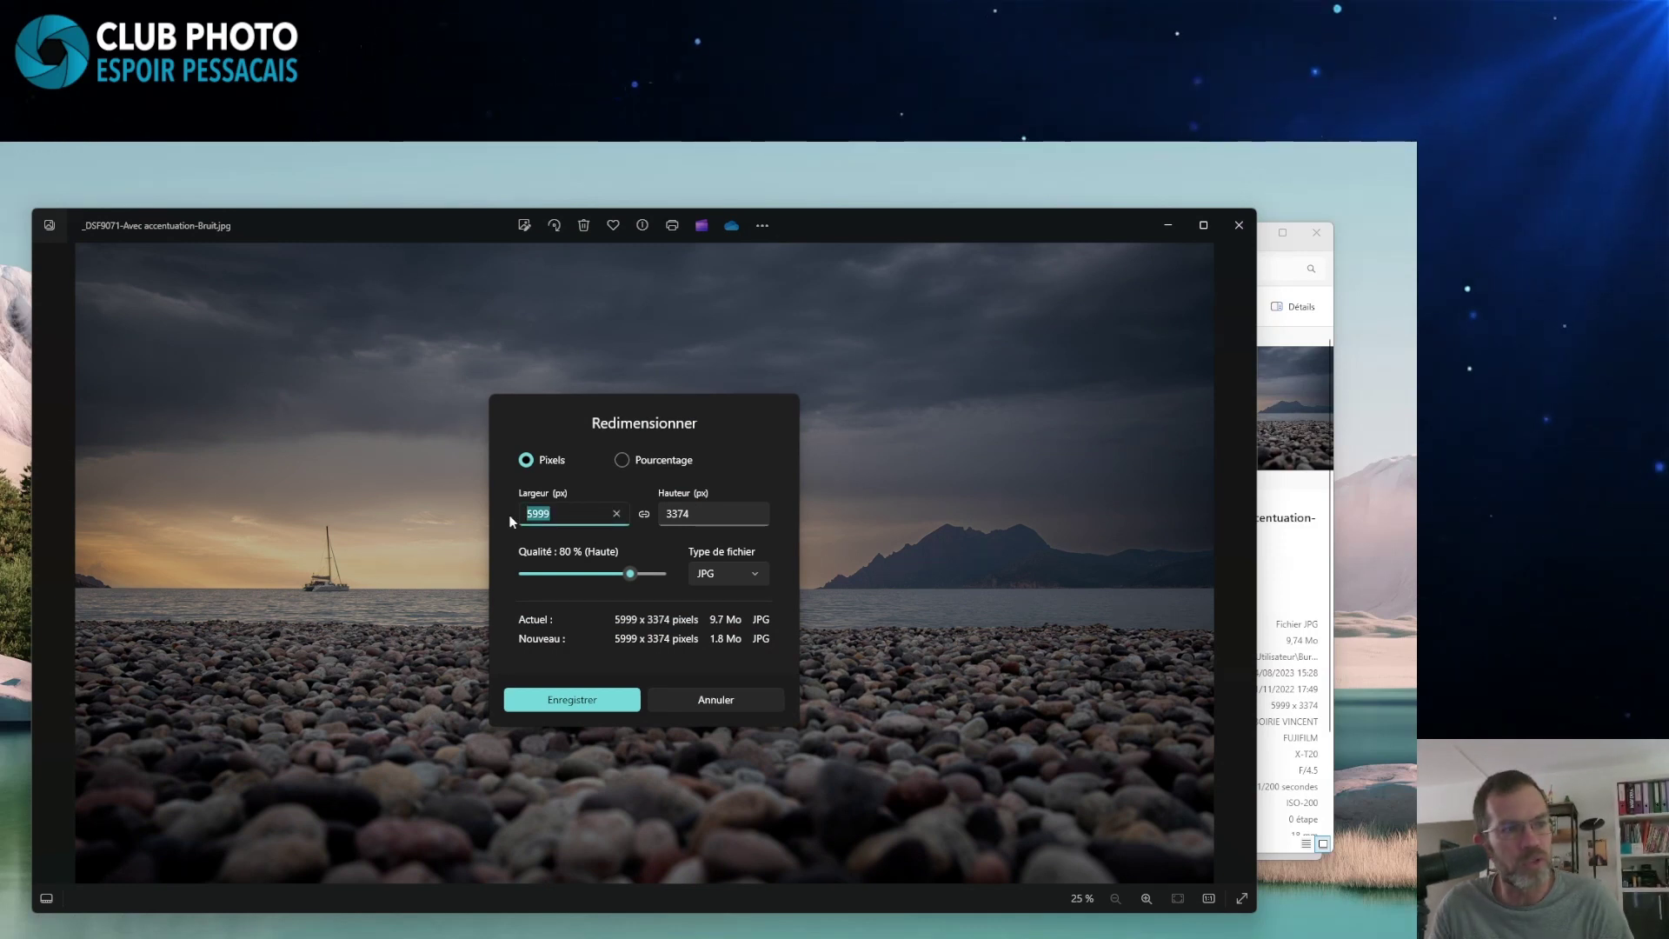
{"action": "type", "text": "1920"}
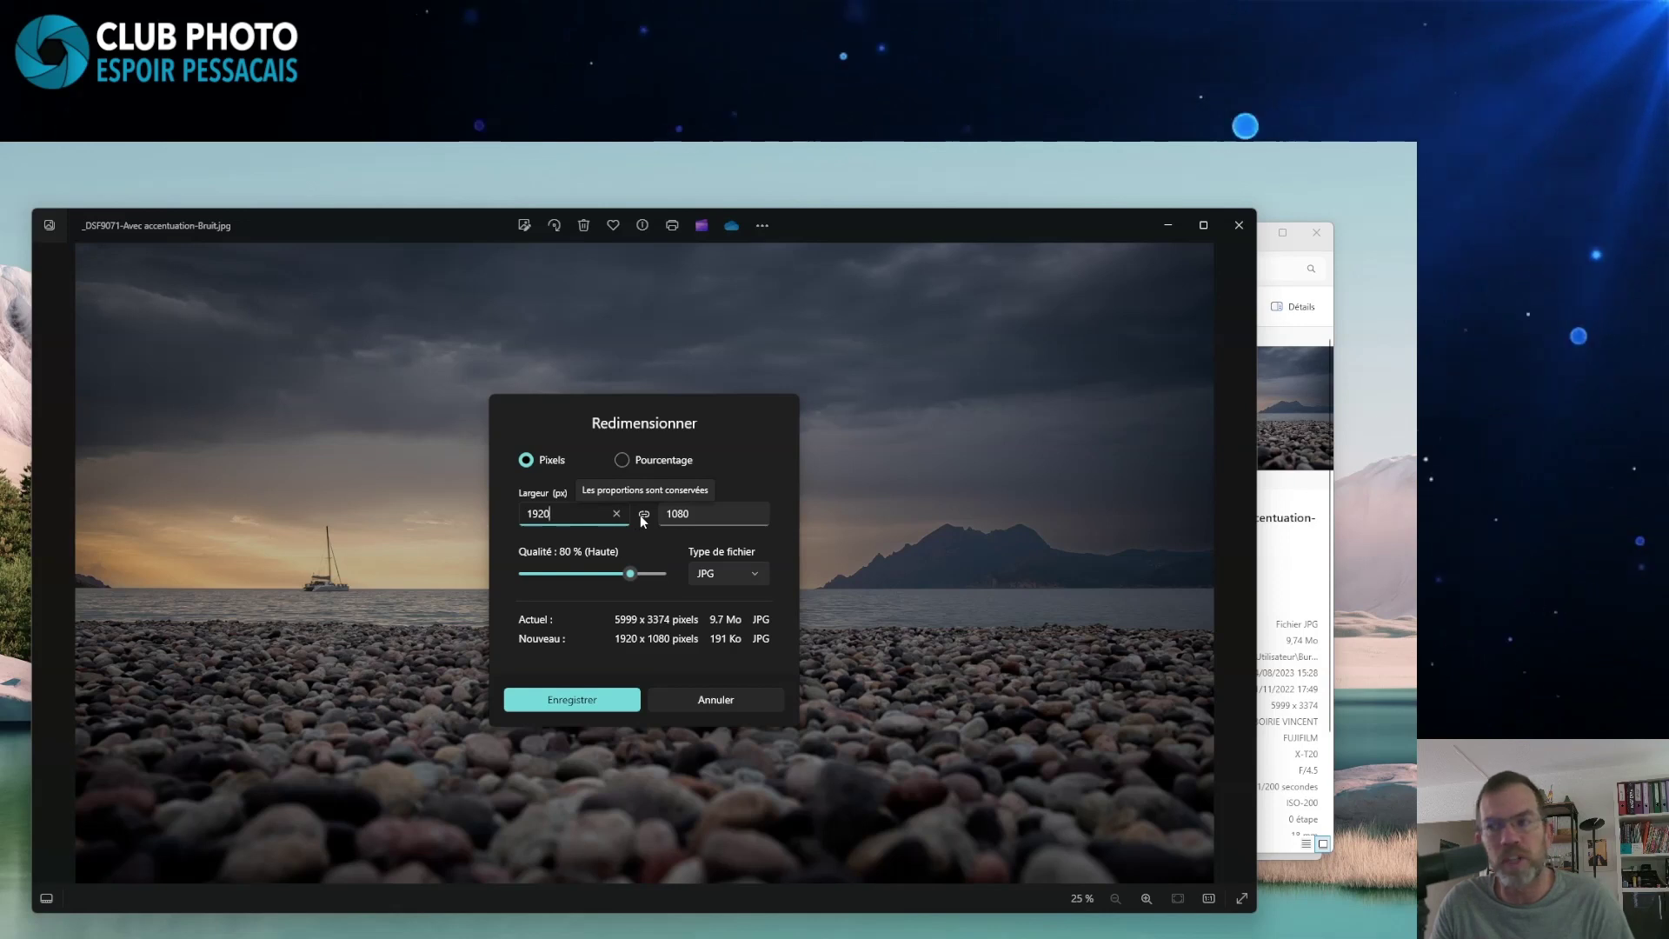
{"action": "left_click", "coordinate": [730, 570]}
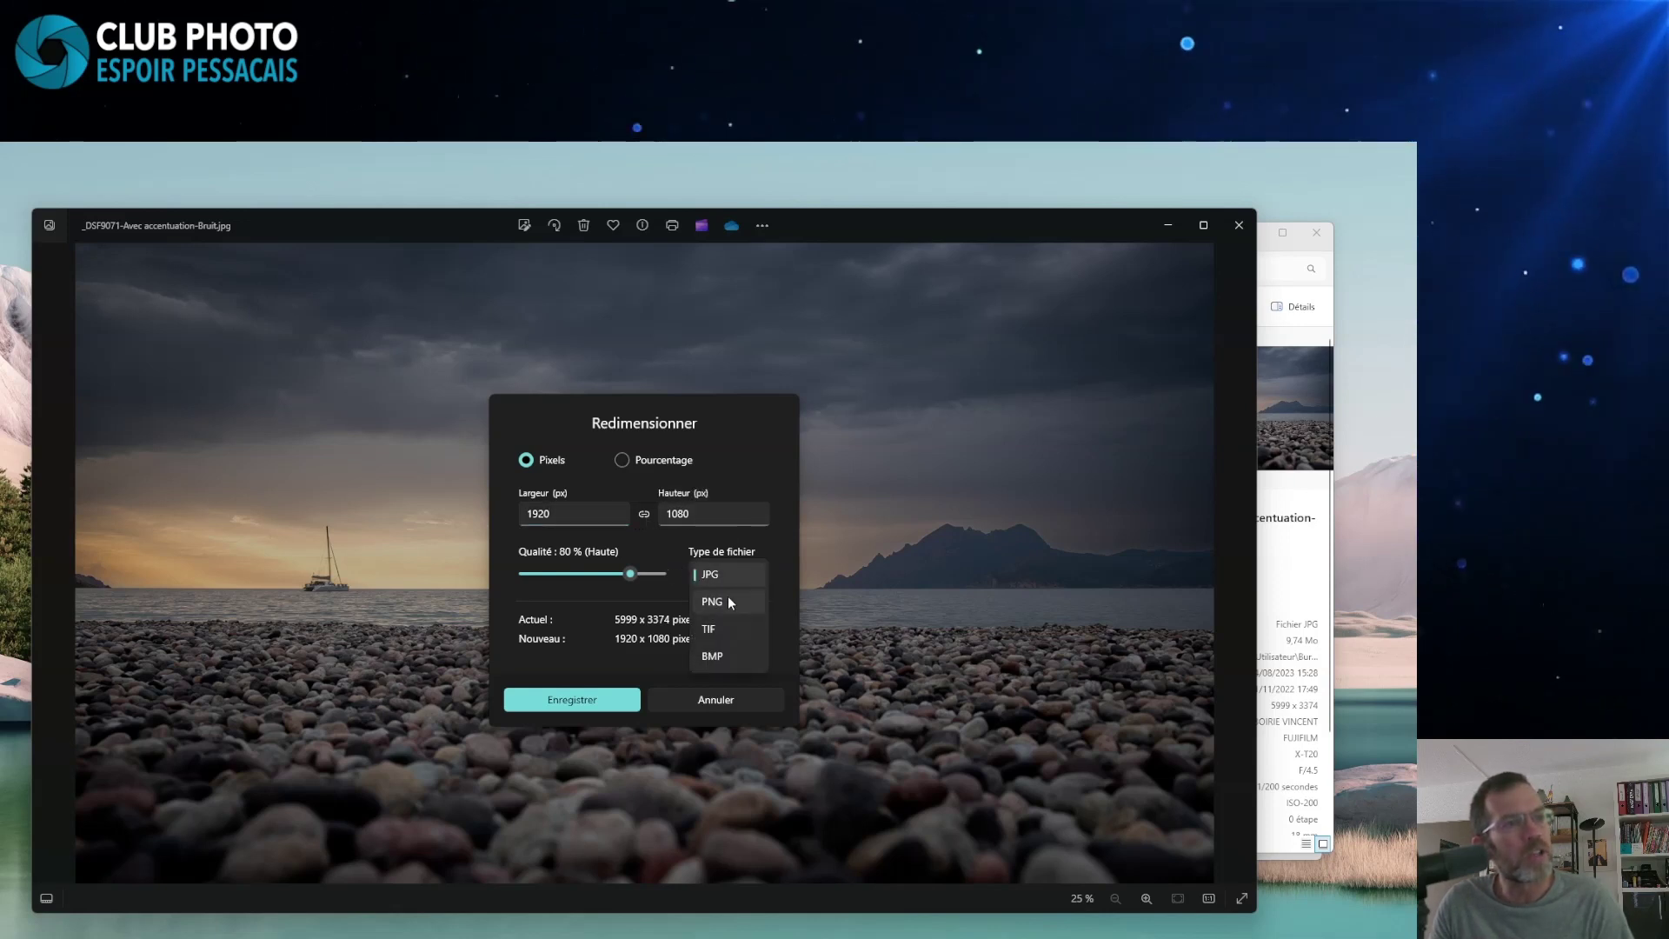
{"action": "left_click", "coordinate": [730, 565]}
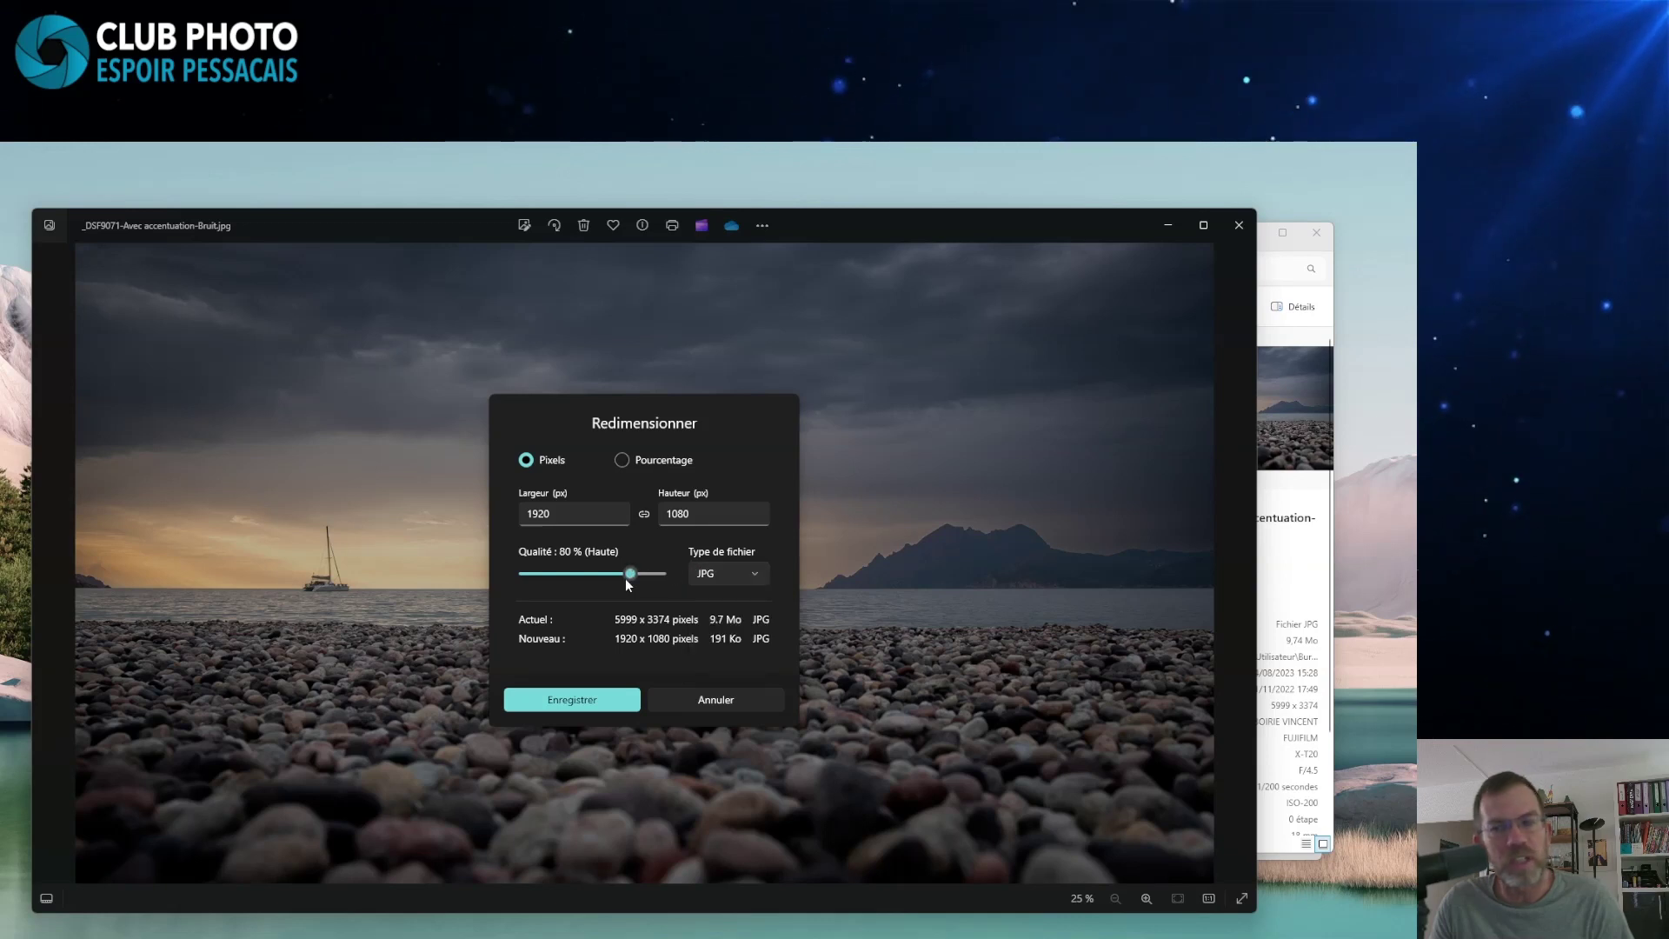
{"action": "left_click_drag", "start_coordinate": [633, 576], "coordinate": [705, 572]}
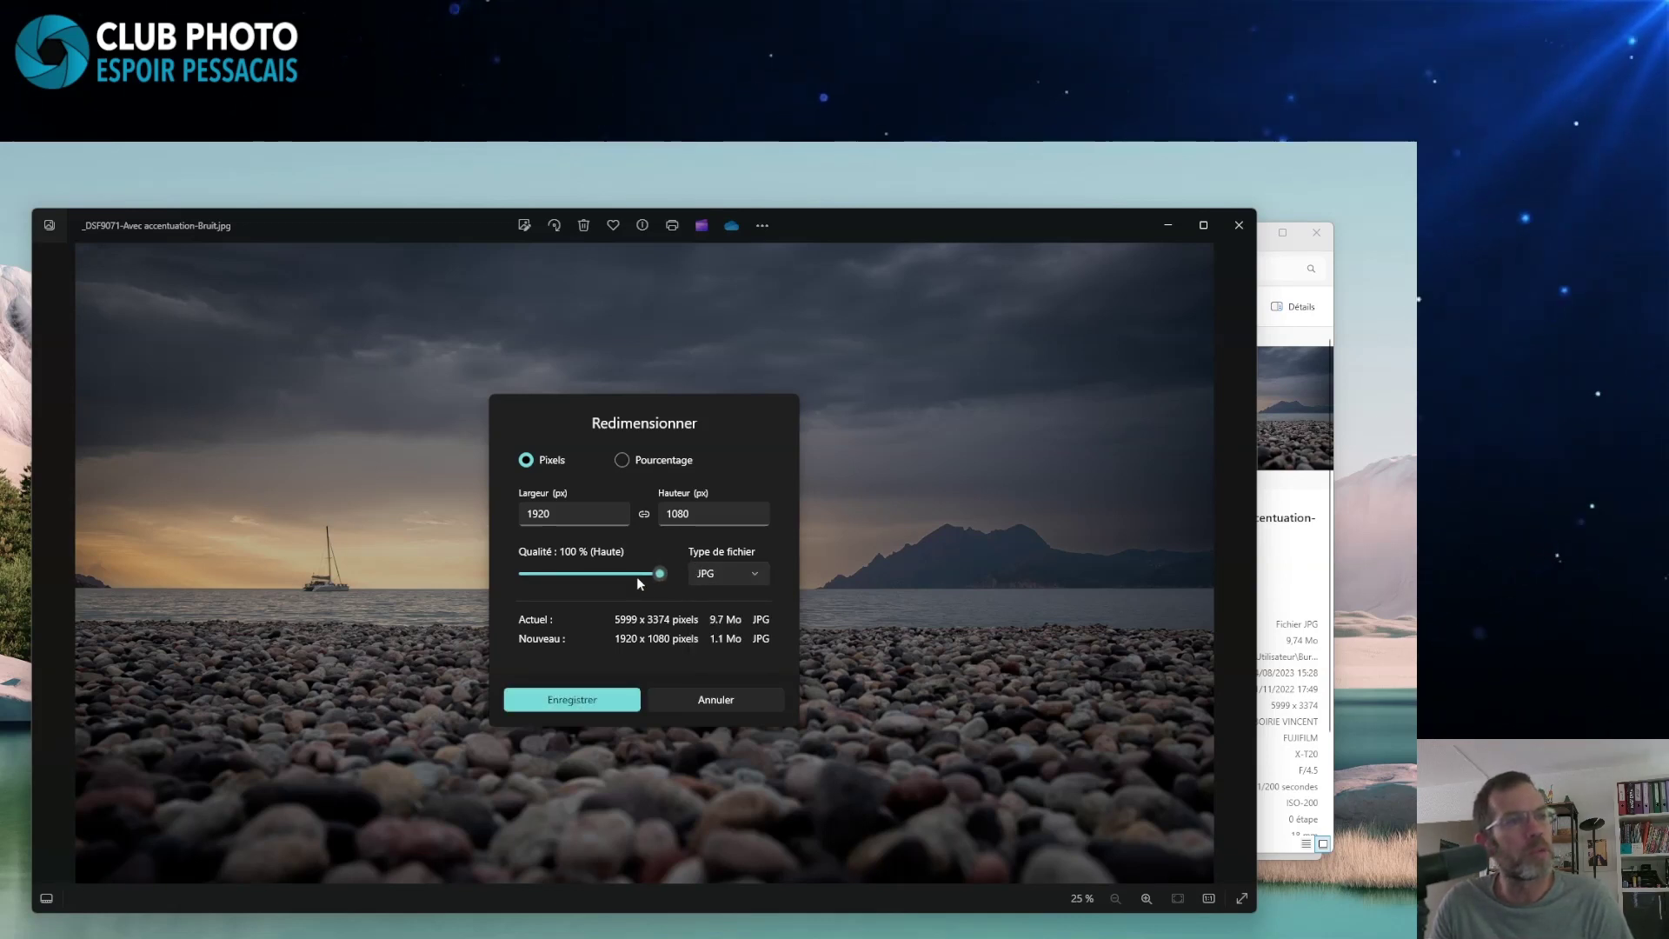
- Start saving the resized photo, cancel the save and close the photo viewer
{"action": "left_click", "coordinate": [596, 696]}
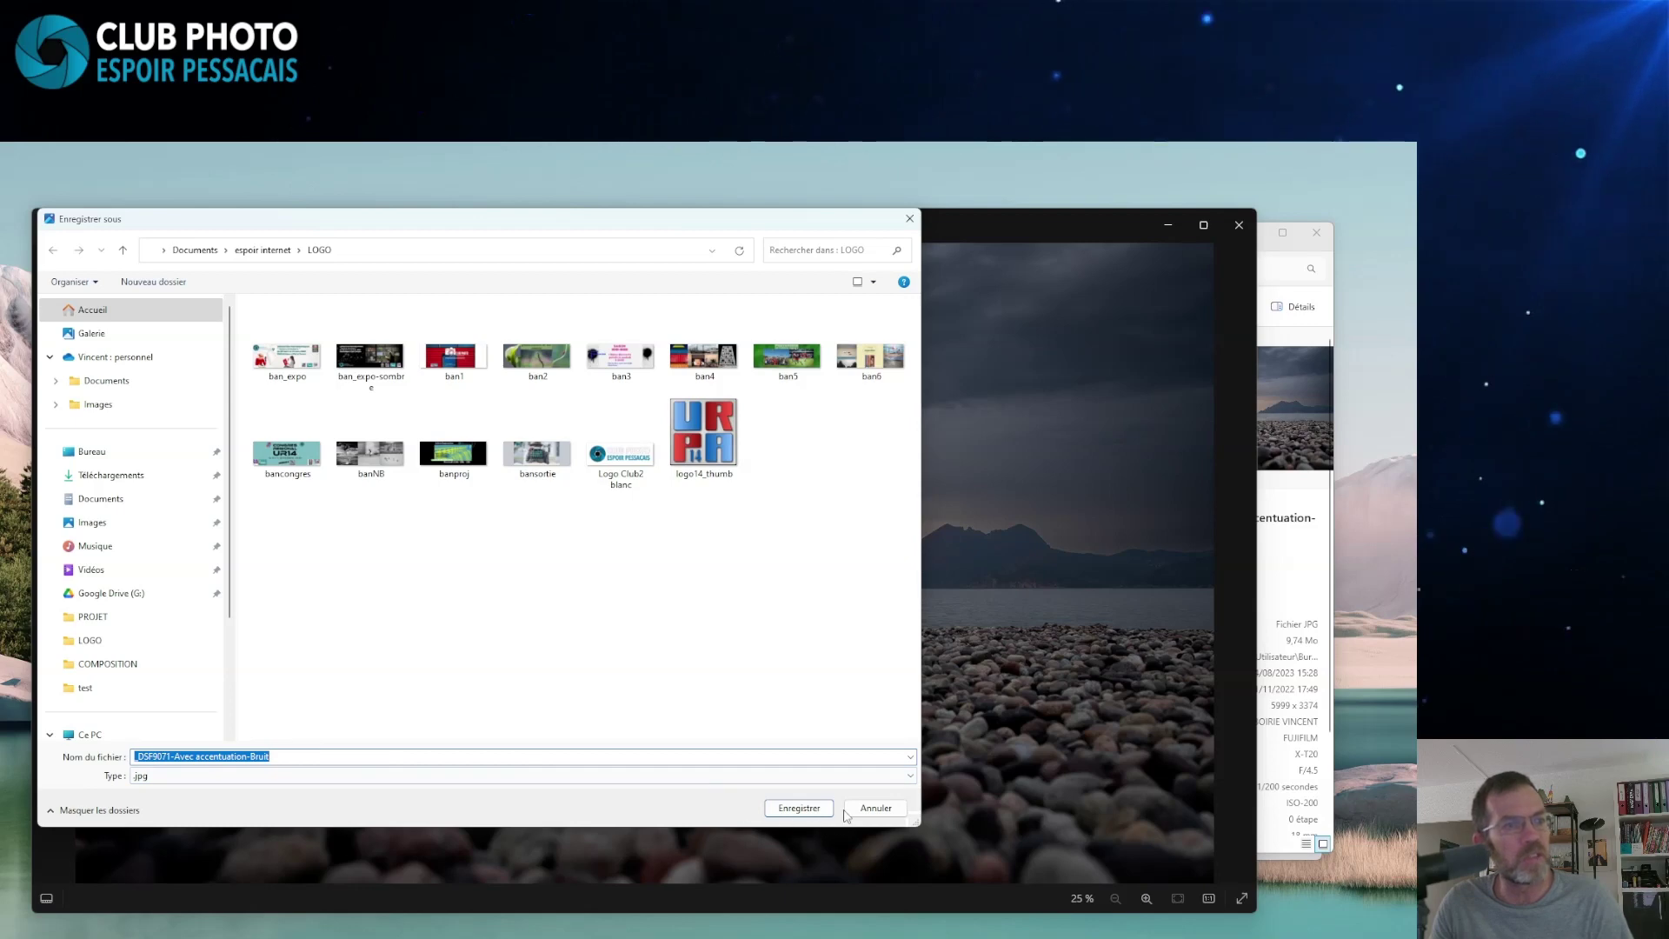
{"action": "left_click", "coordinate": [872, 809]}
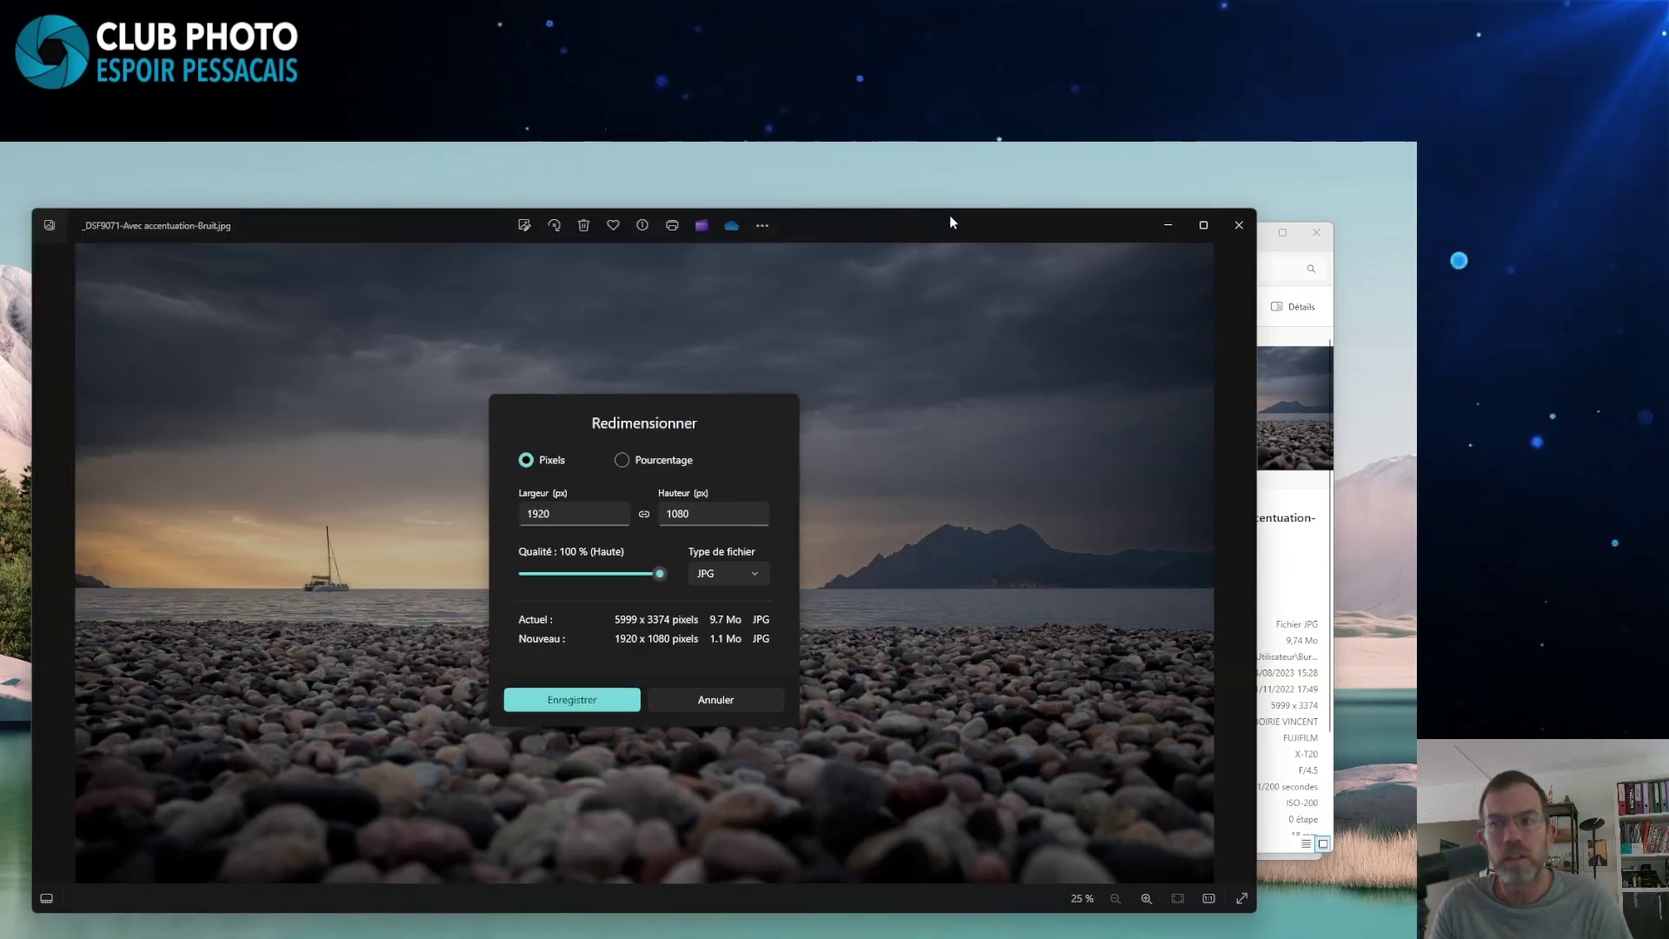
{"action": "left_click", "coordinate": [1238, 228]}
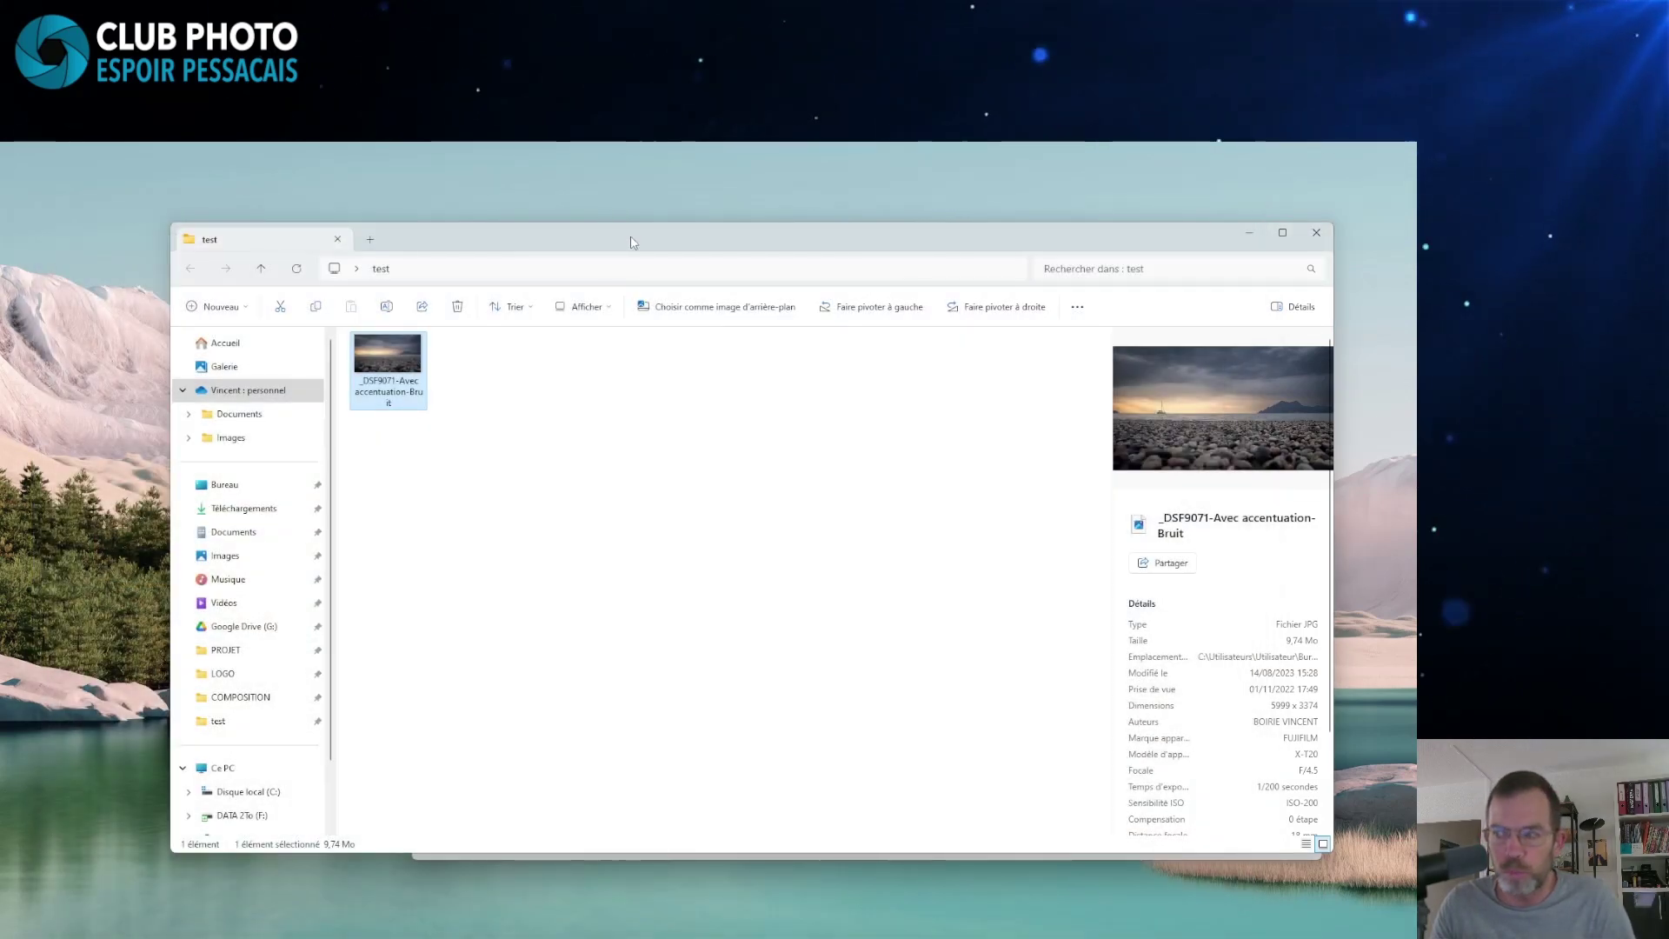
- Switch to XnConvert, place its window beside the test folder window and display its list of source files
{"action": "left_click_drag", "start_coordinate": [632, 241], "coordinate": [496, 192]}
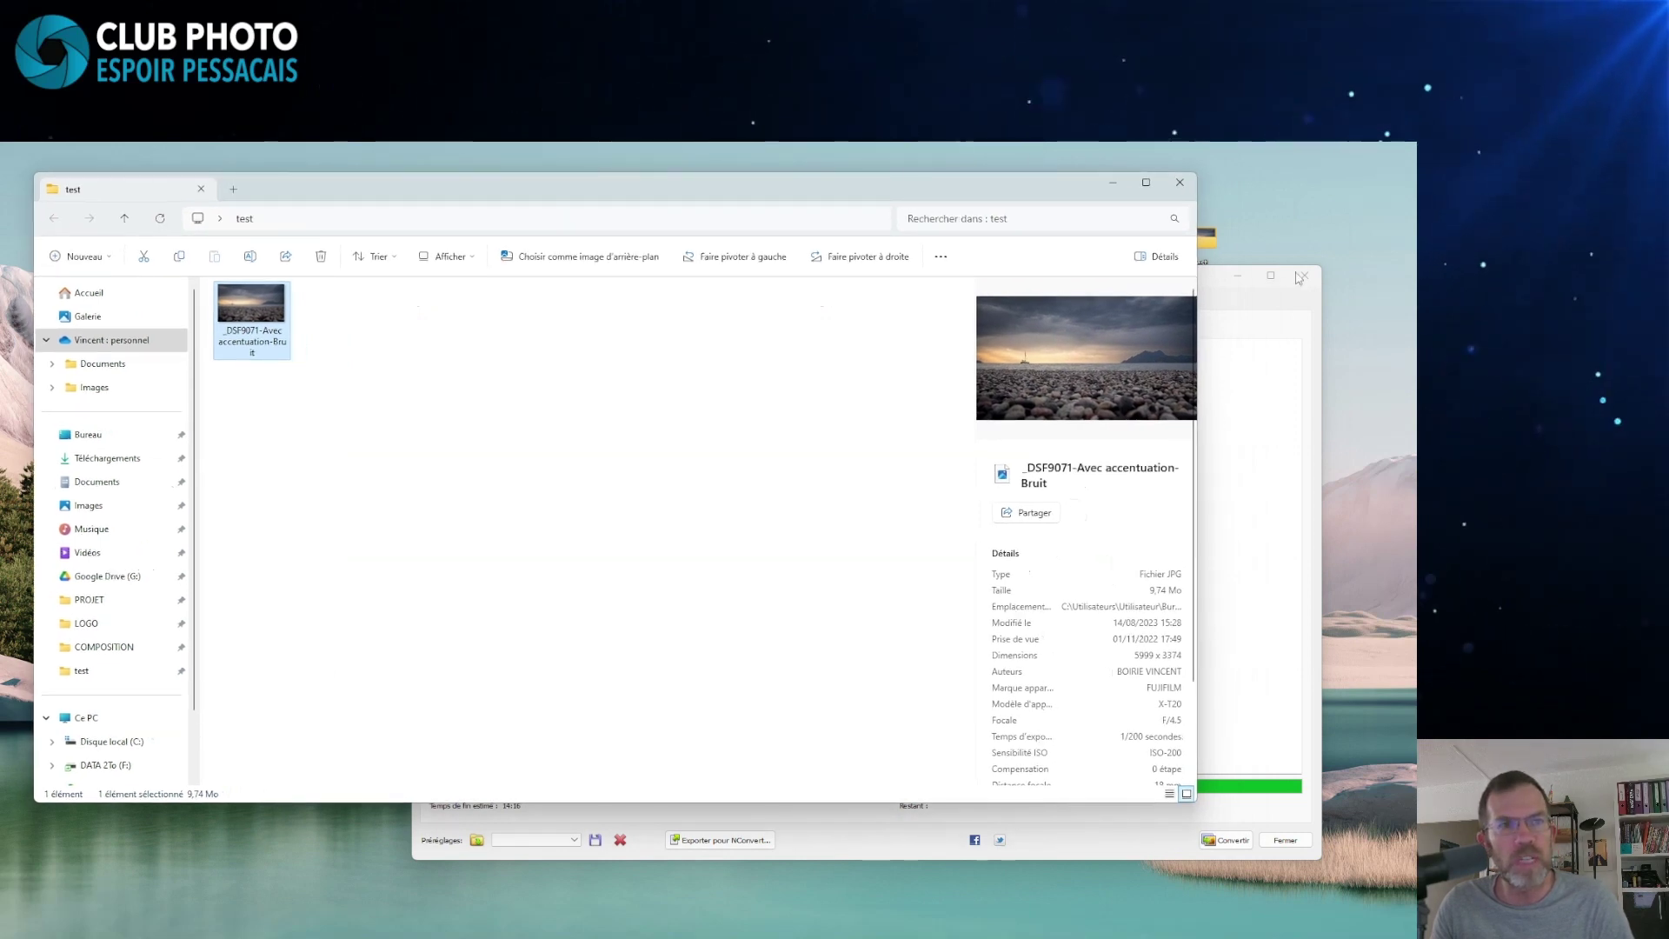
{"action": "left_click", "coordinate": [1262, 307]}
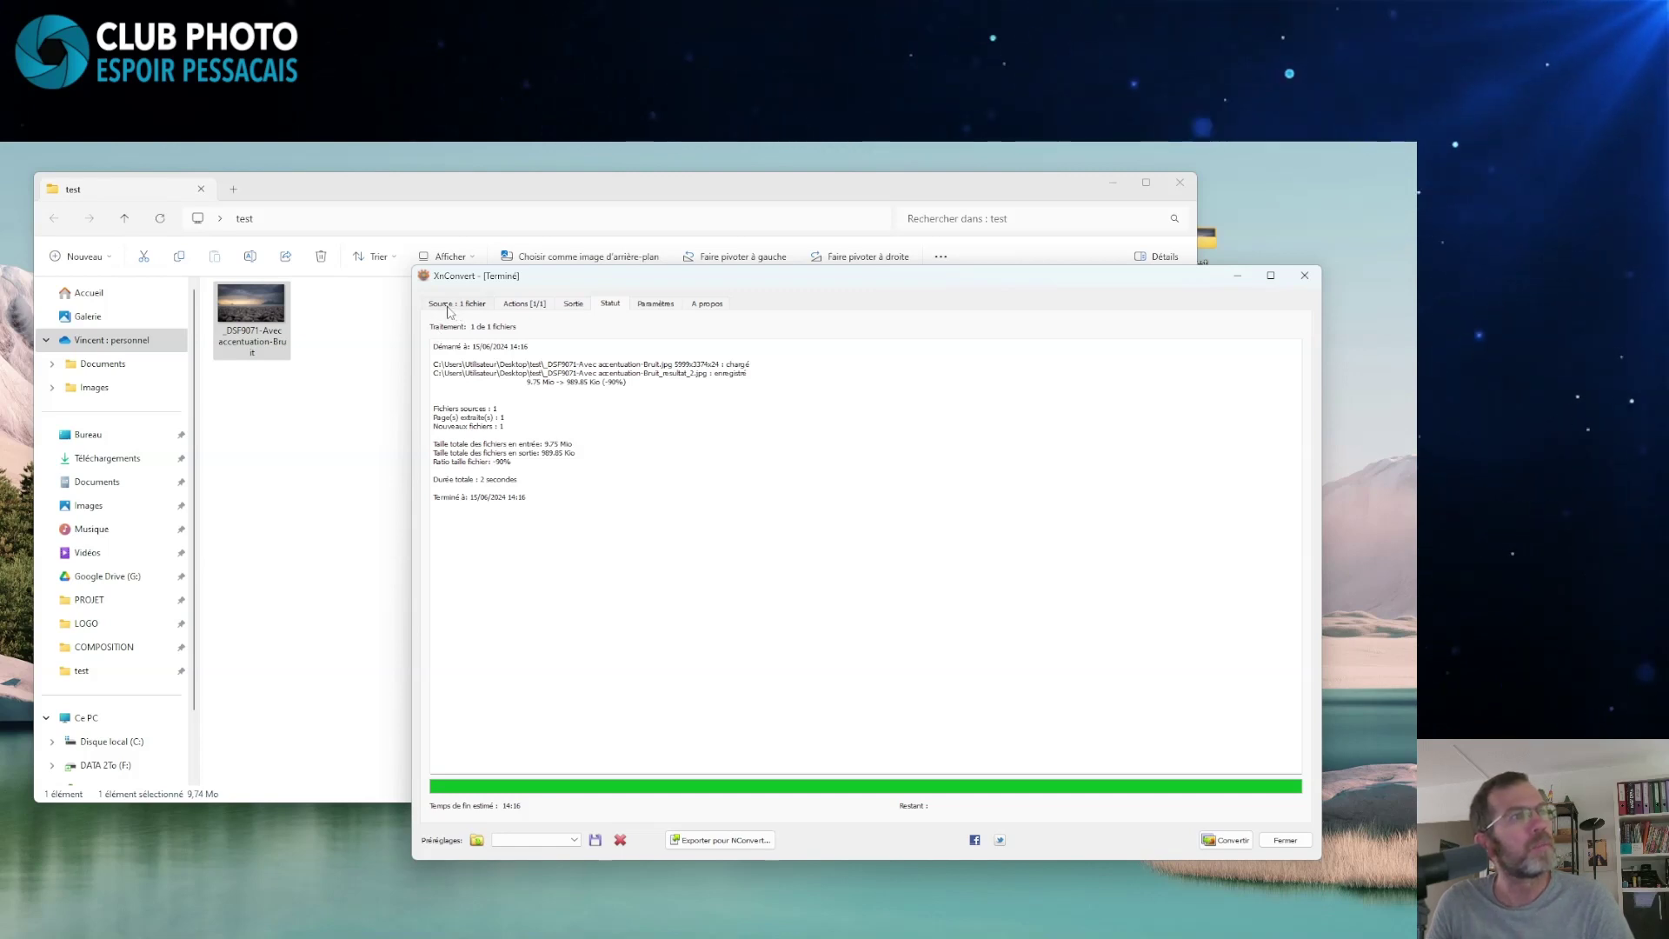
{"action": "left_click_drag", "start_coordinate": [826, 280], "coordinate": [880, 296]}
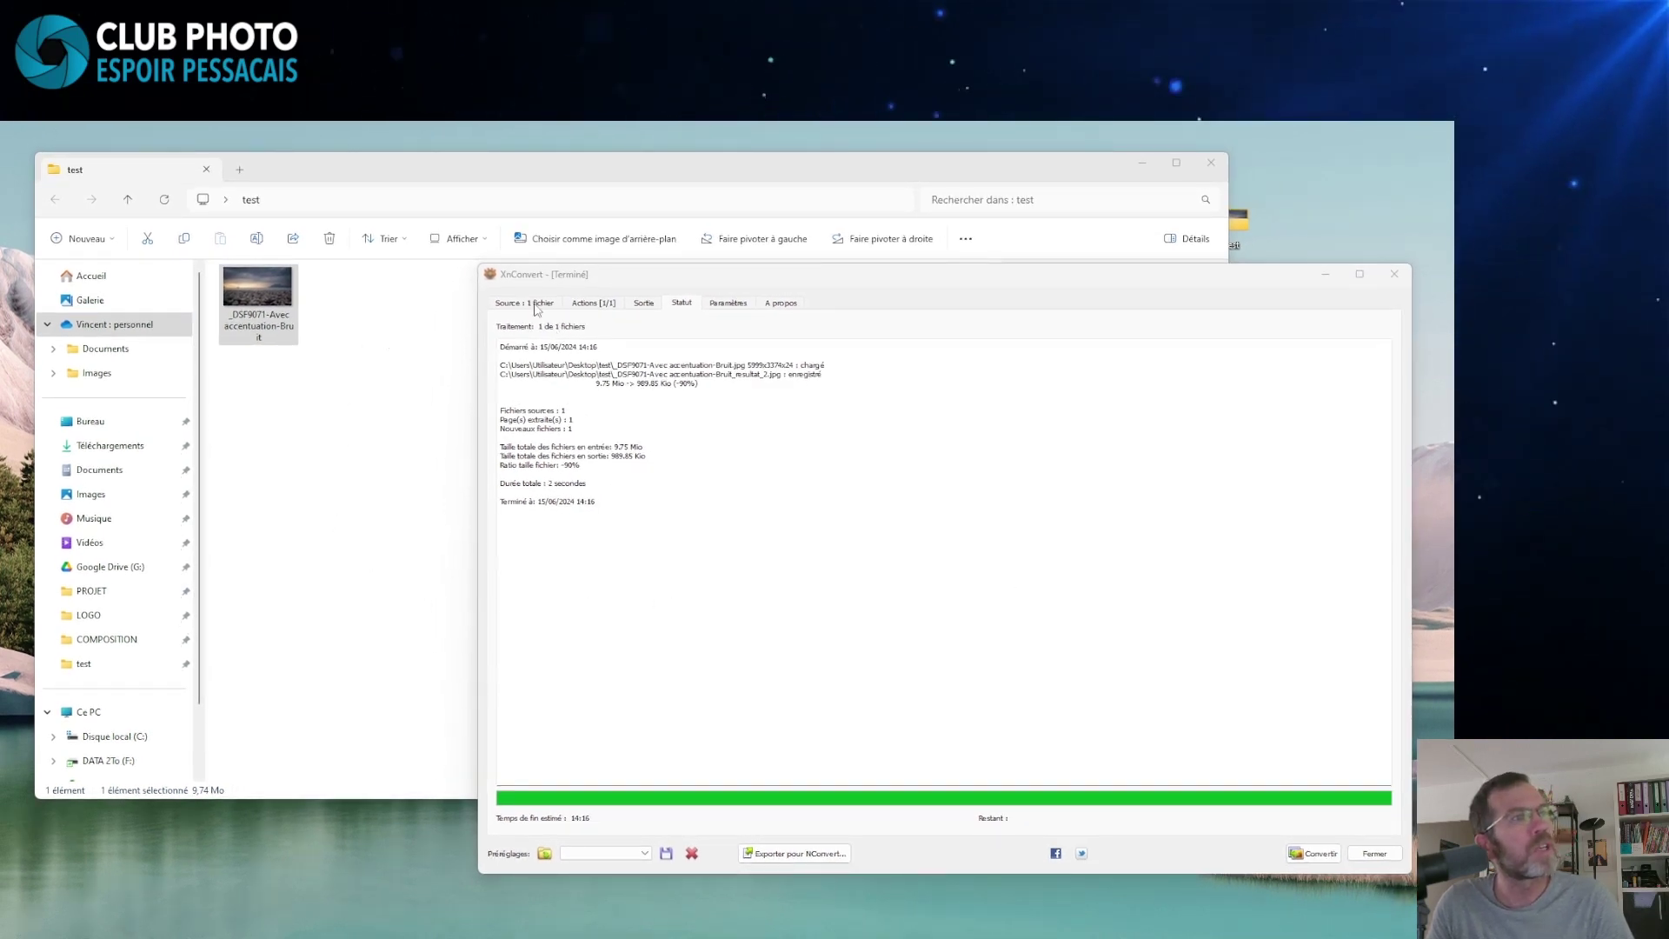
{"action": "left_click", "coordinate": [509, 303]}
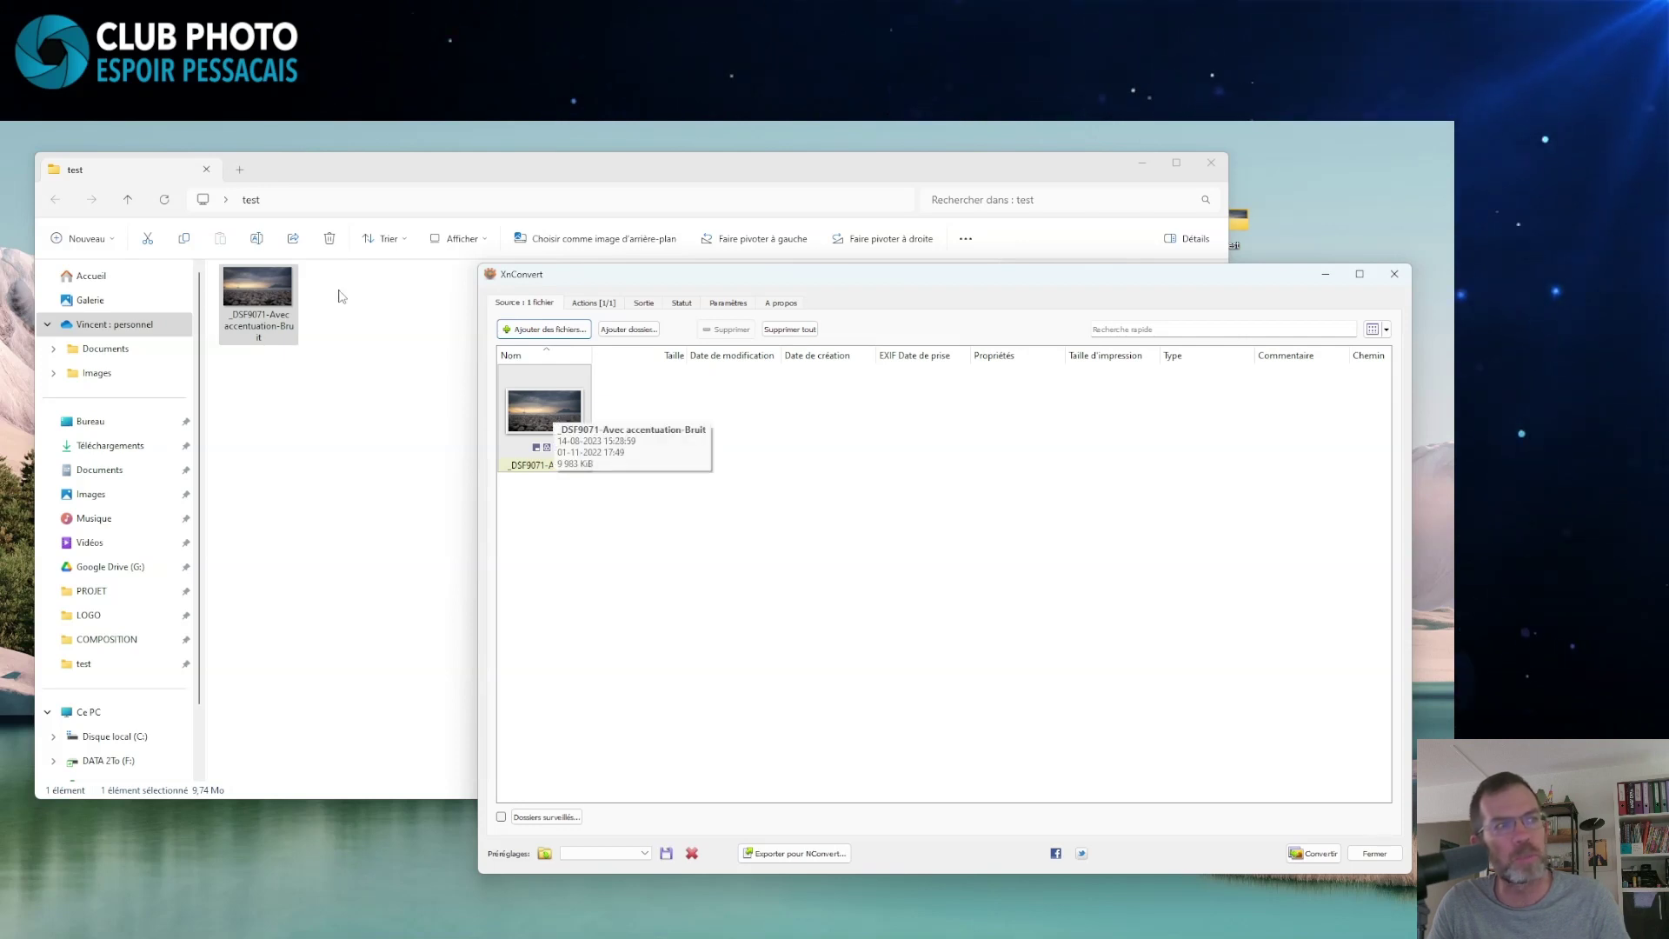
{"action": "left_click_drag", "start_coordinate": [261, 291], "coordinate": [459, 347]}
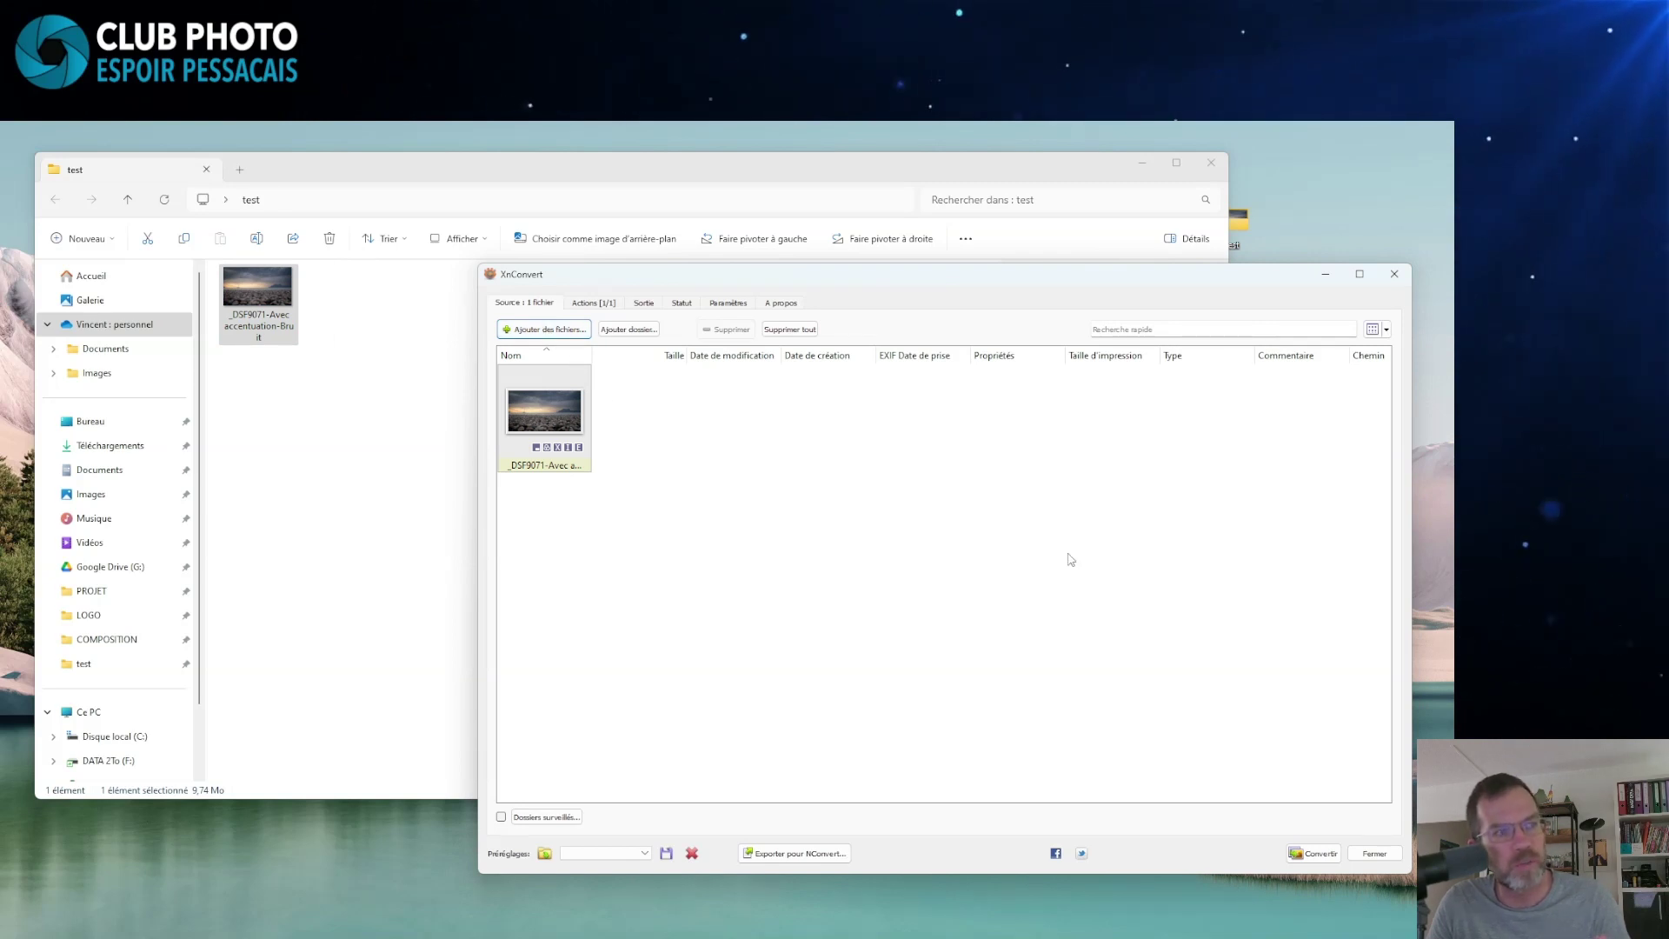
- Remove the existing resize action and add a new Redimensionner action from the Image category
{"action": "left_click", "coordinate": [595, 303]}
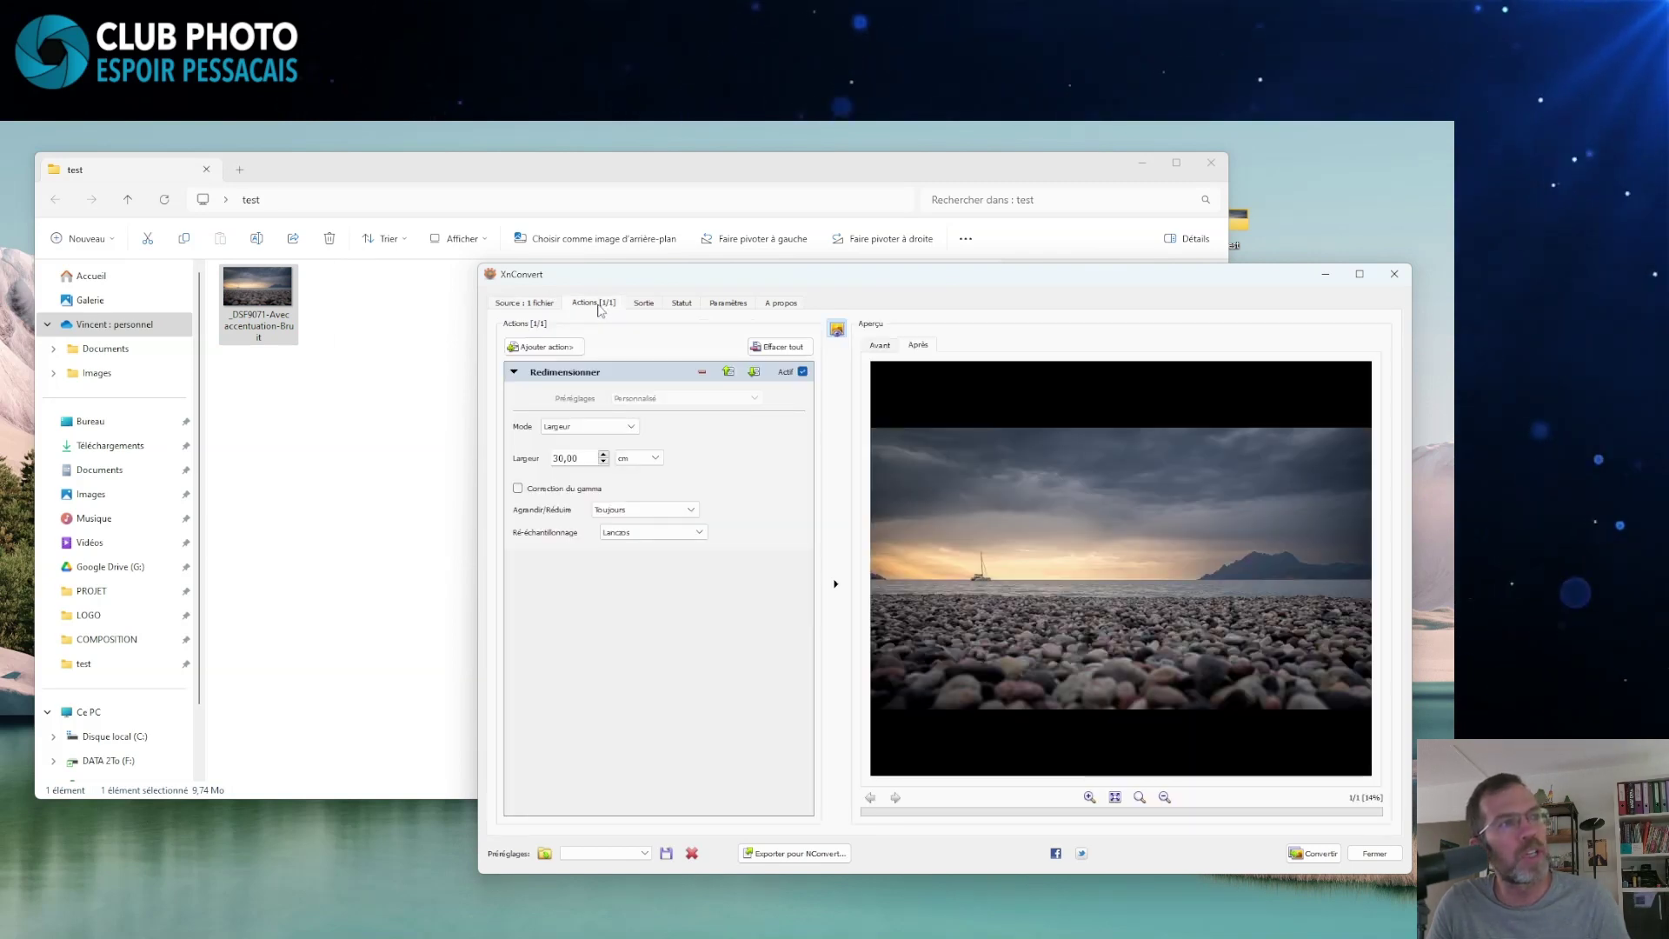
{"action": "left_click", "coordinate": [702, 373]}
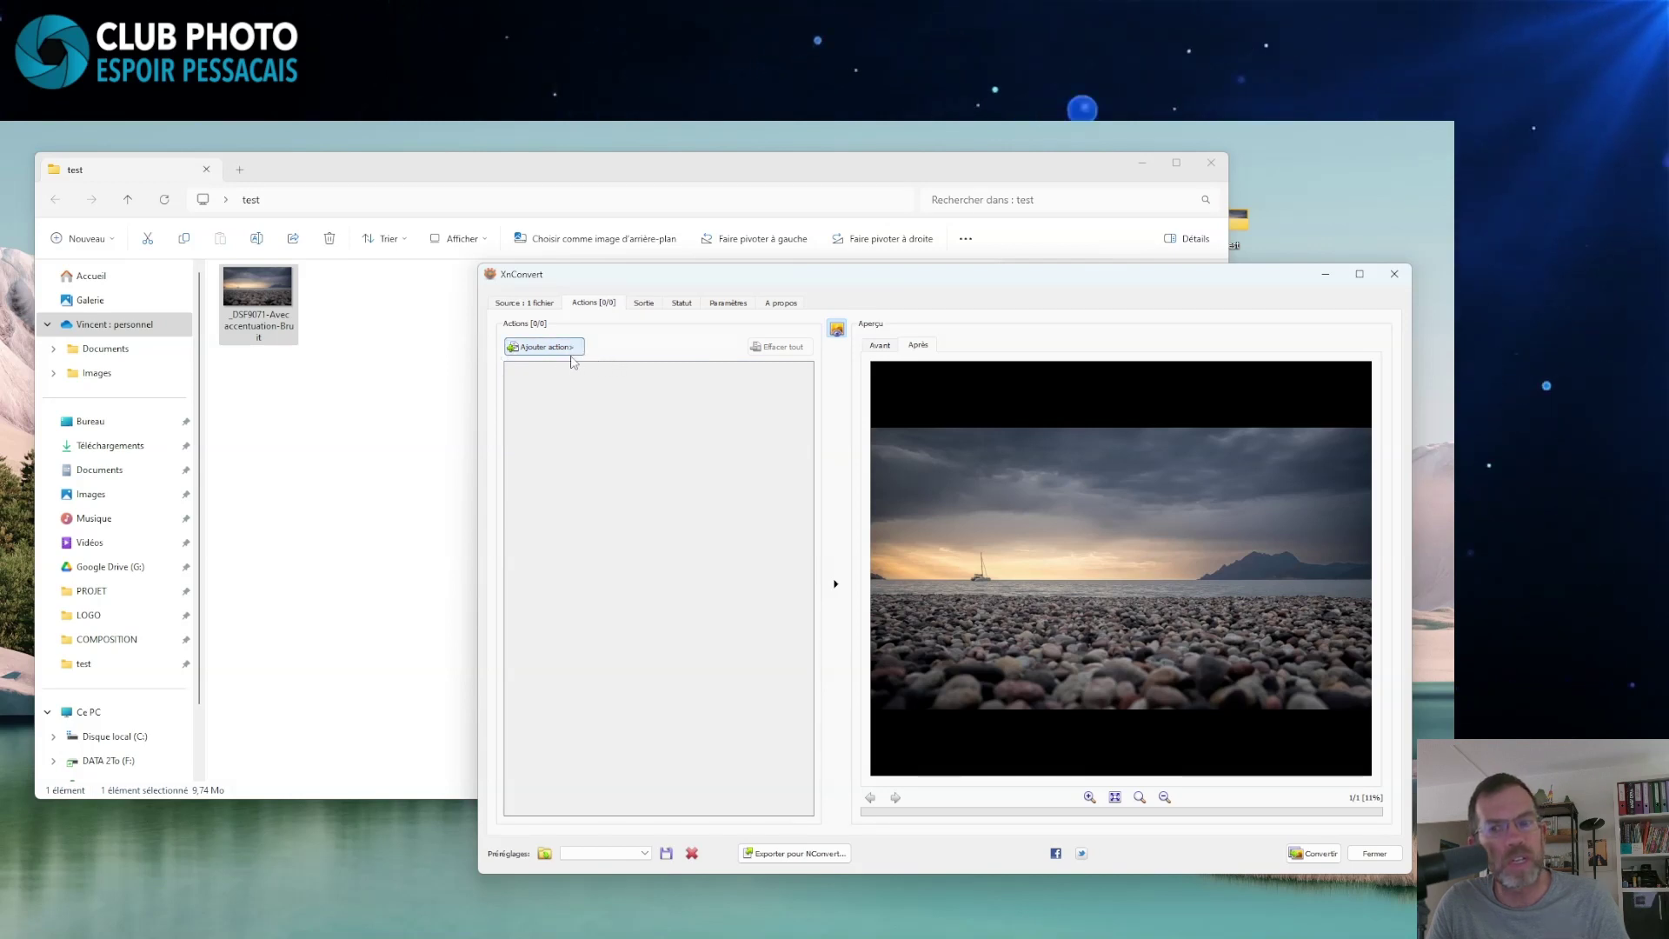
{"action": "left_click", "coordinate": [559, 355]}
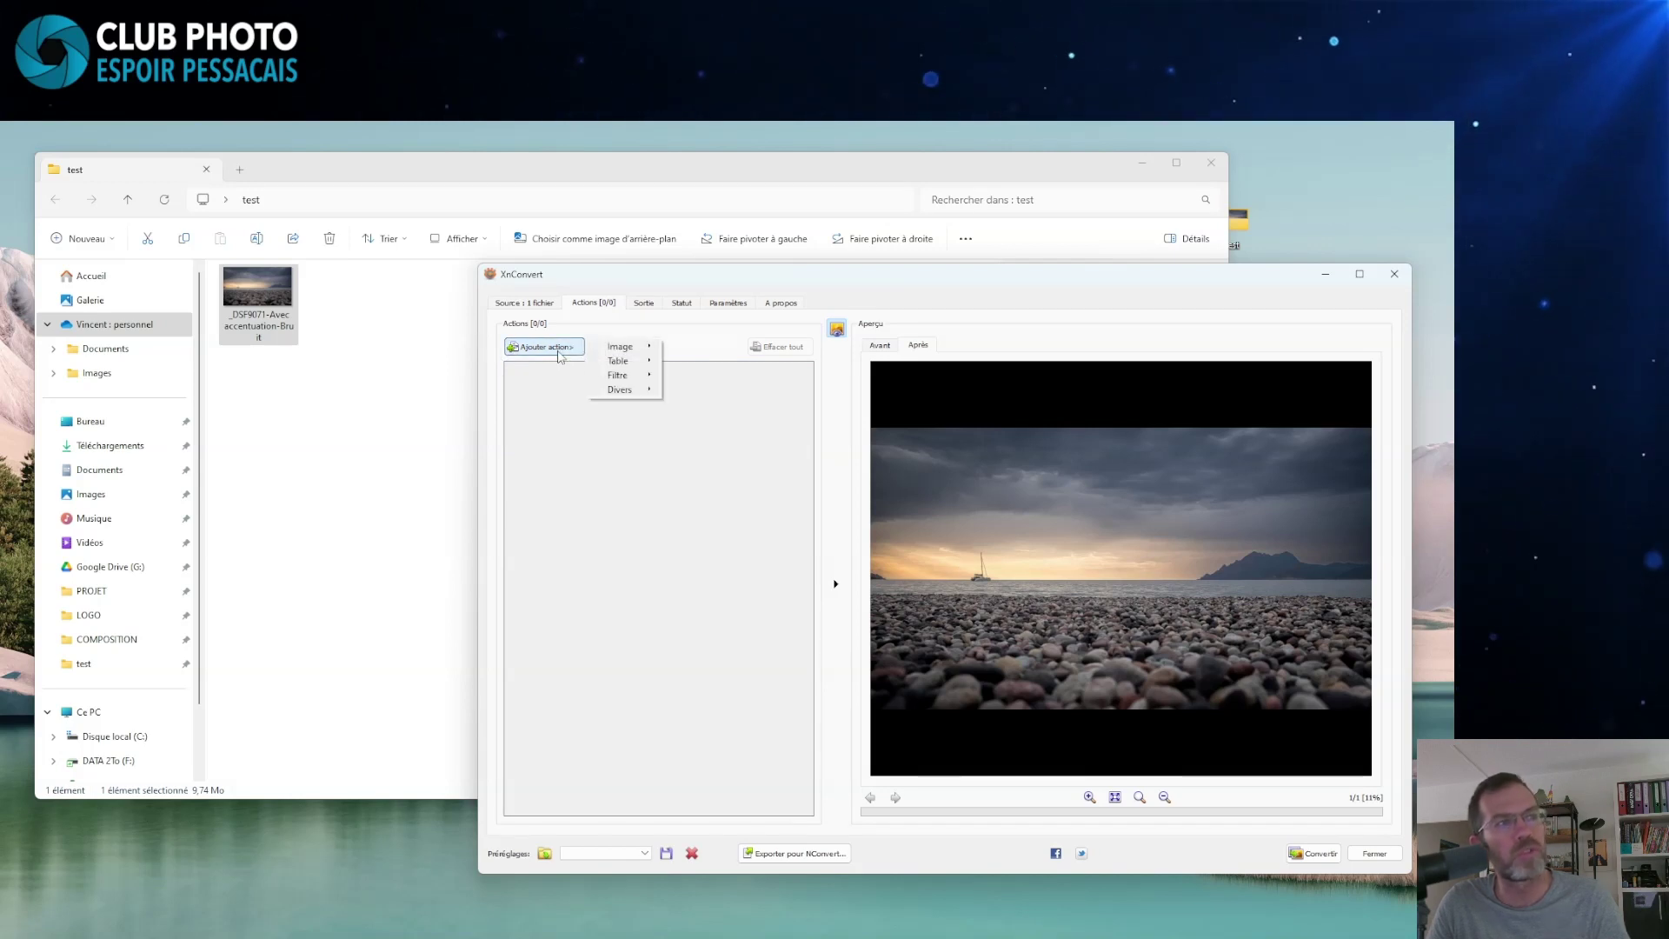
{"action": "mouse_move", "coordinate": [613, 349]}
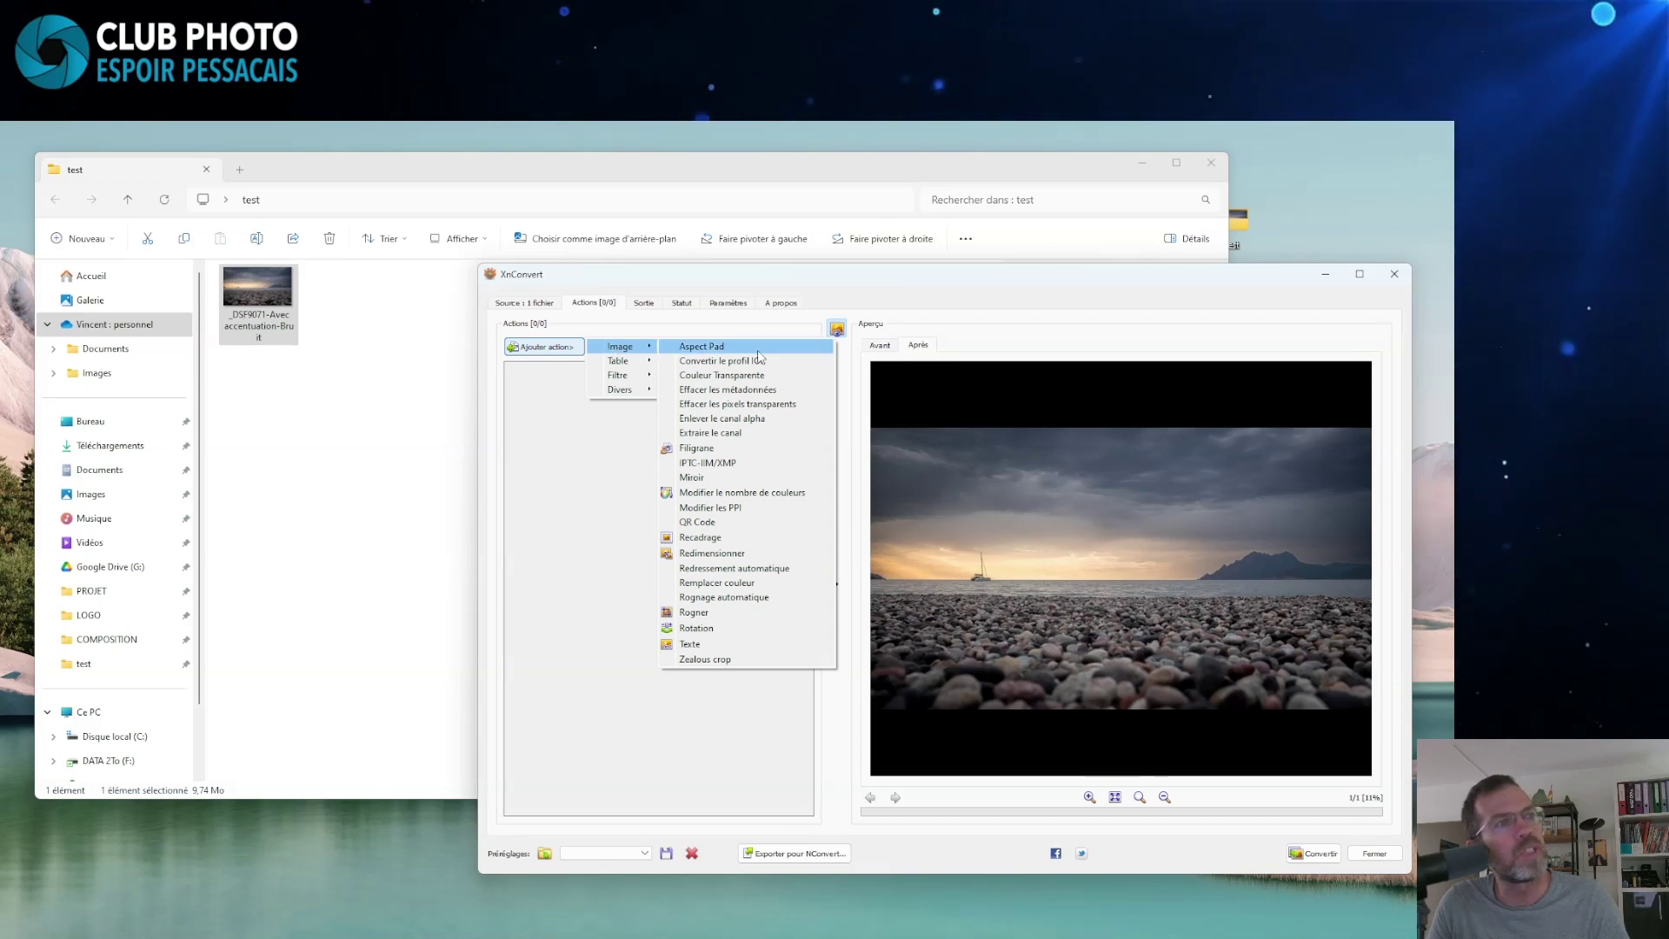
{"action": "left_click", "coordinate": [712, 553]}
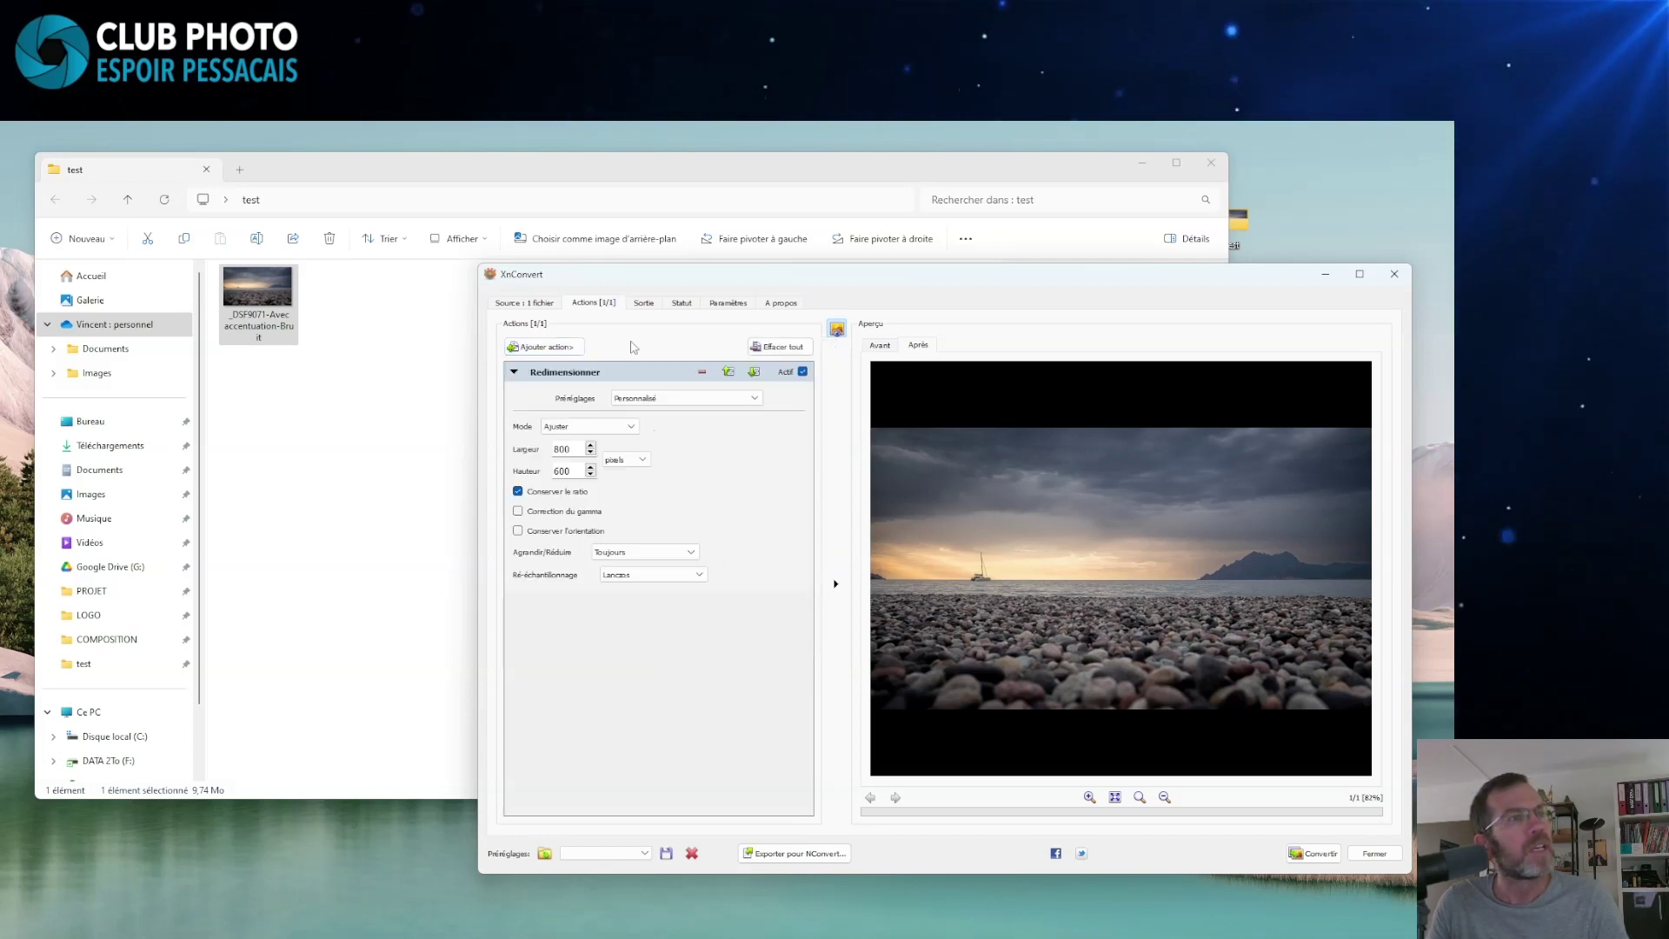
- Set the resize action's mode to Largeur with a width of 1920 pixels
{"action": "left_click", "coordinate": [580, 427]}
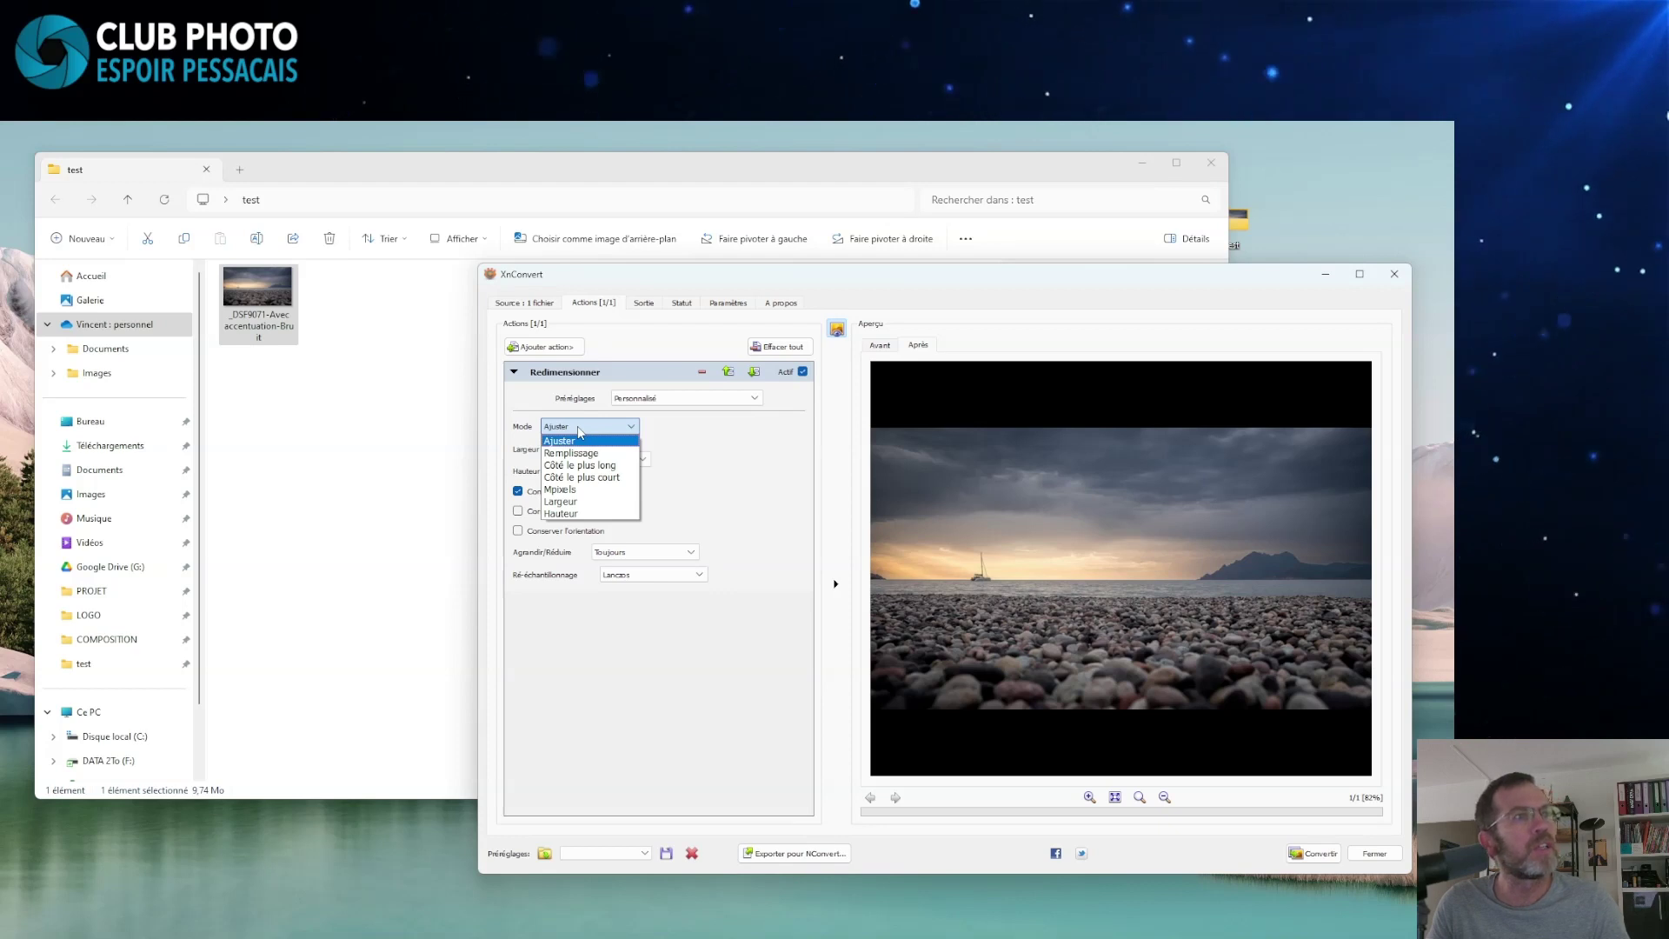
{"action": "left_click", "coordinate": [561, 502]}
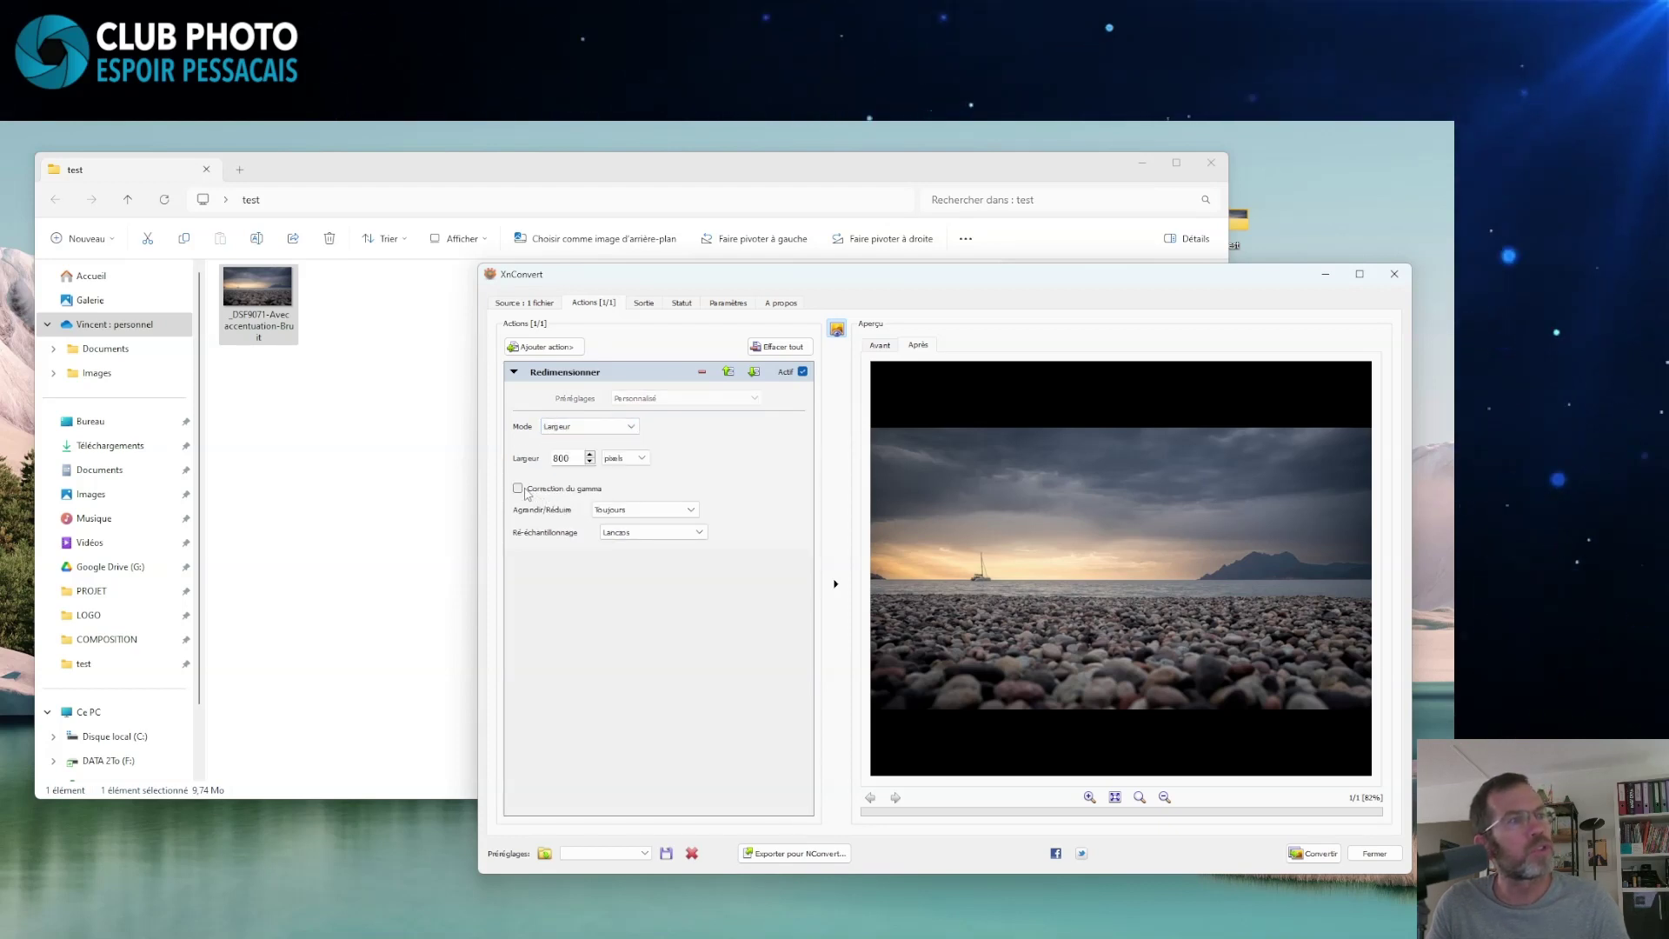
{"action": "left_click", "coordinate": [569, 461]}
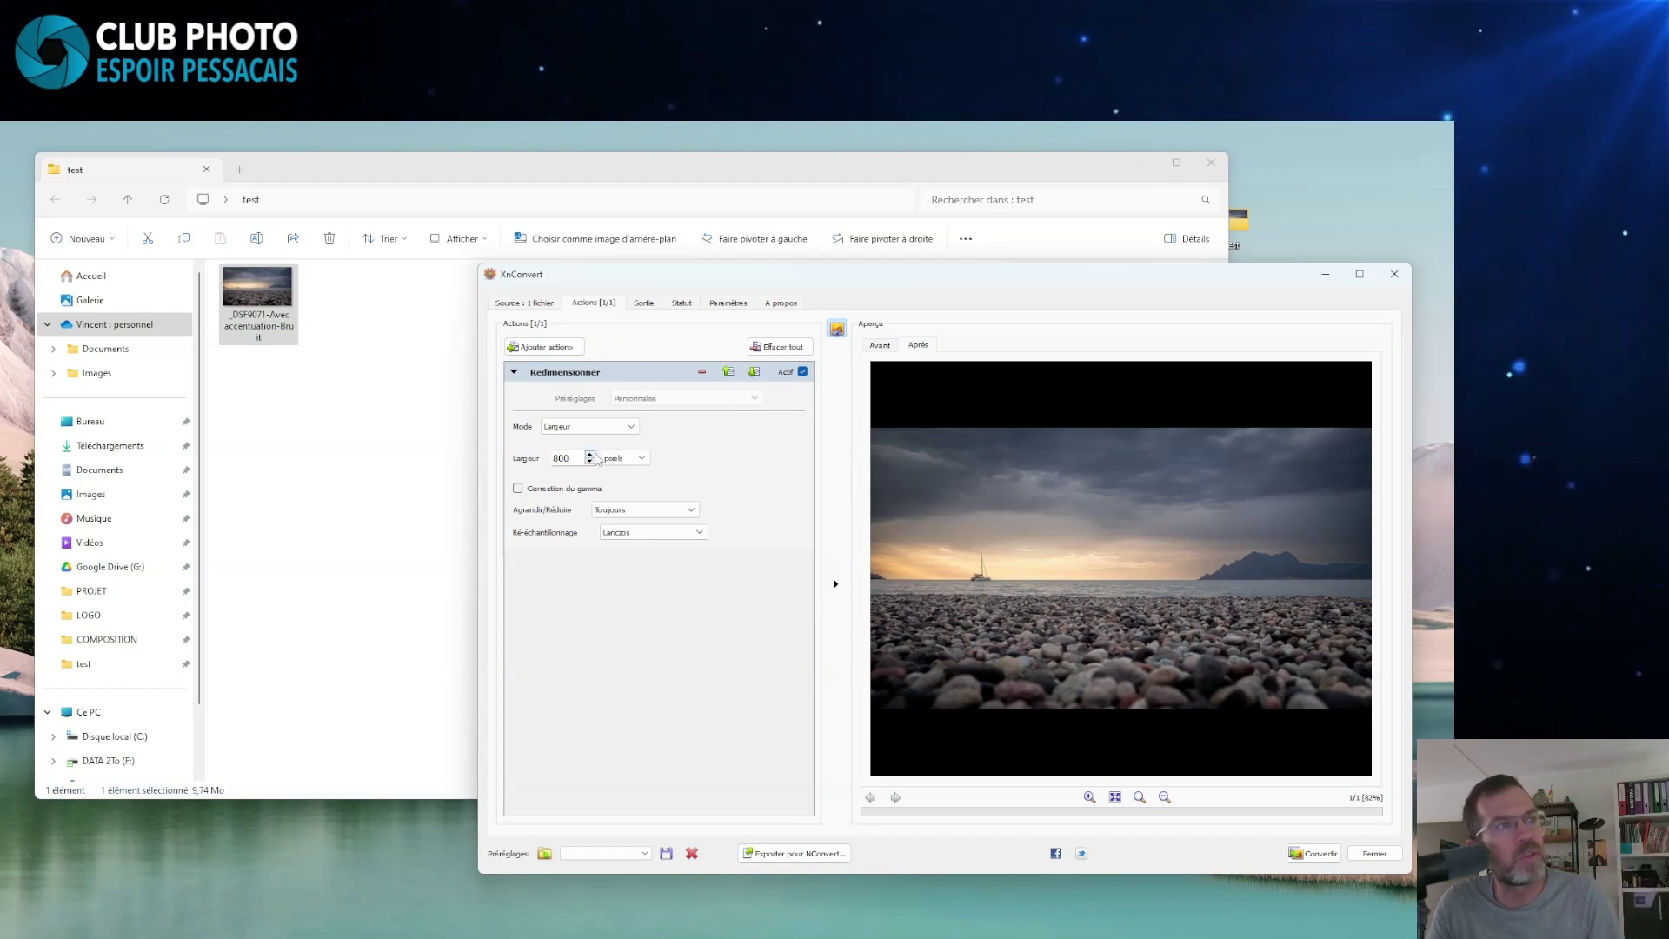
{"action": "type", "text": "1920"}
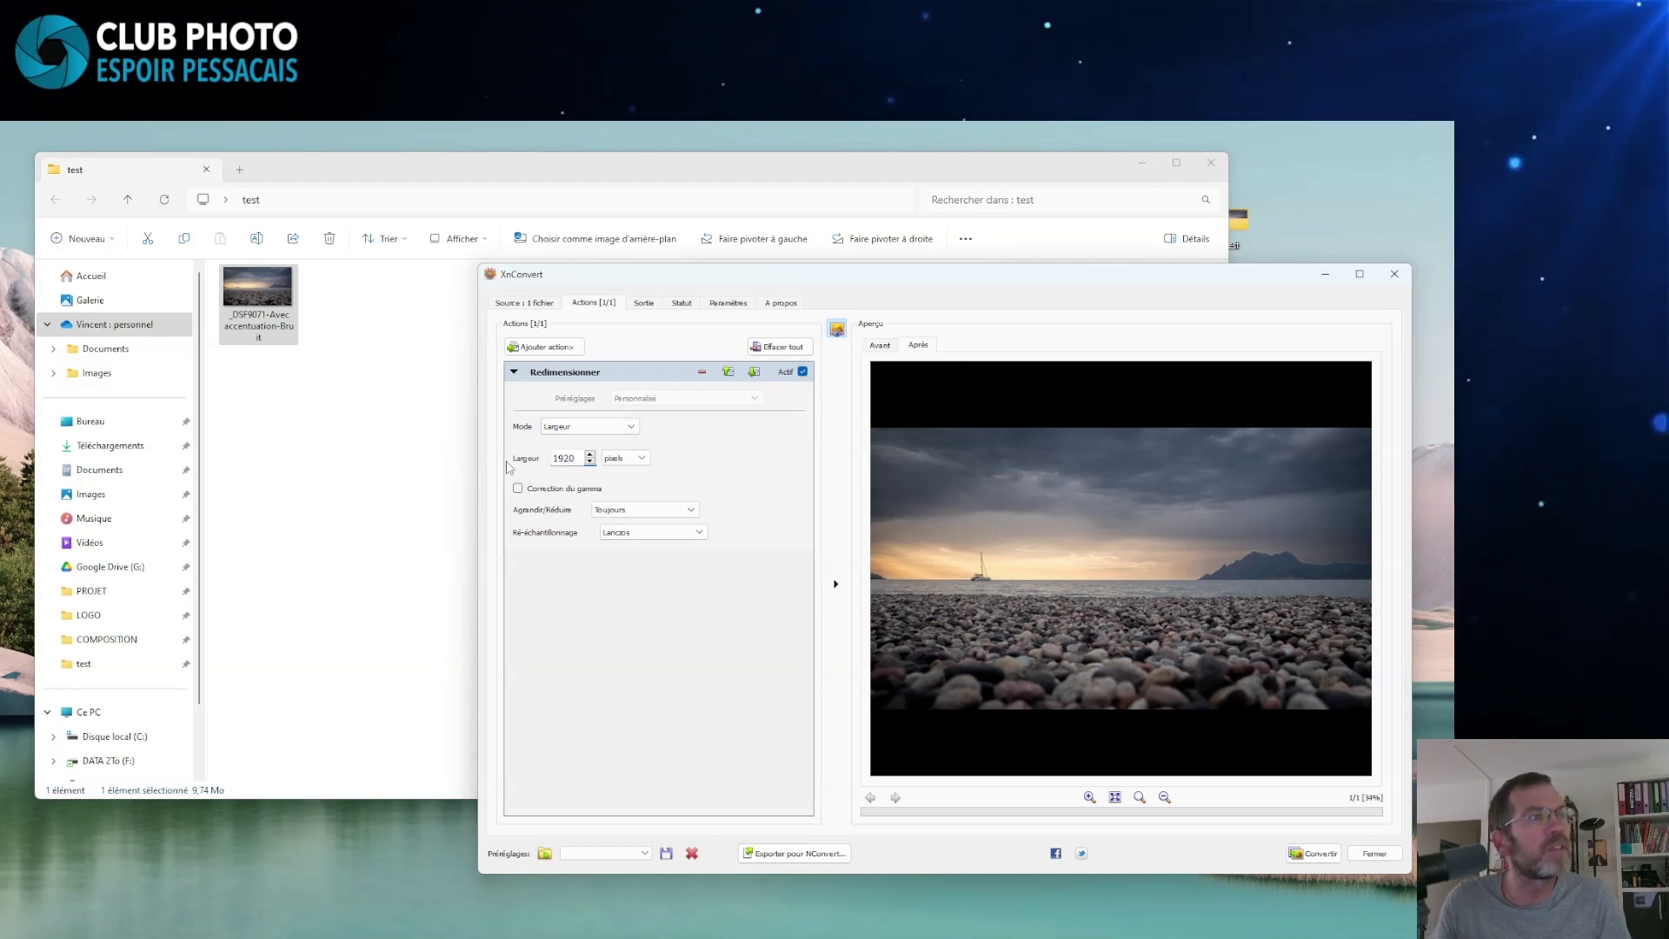
- Use the test folder on the desktop as the output folder and convert the photo
{"action": "left_click", "coordinate": [645, 304]}
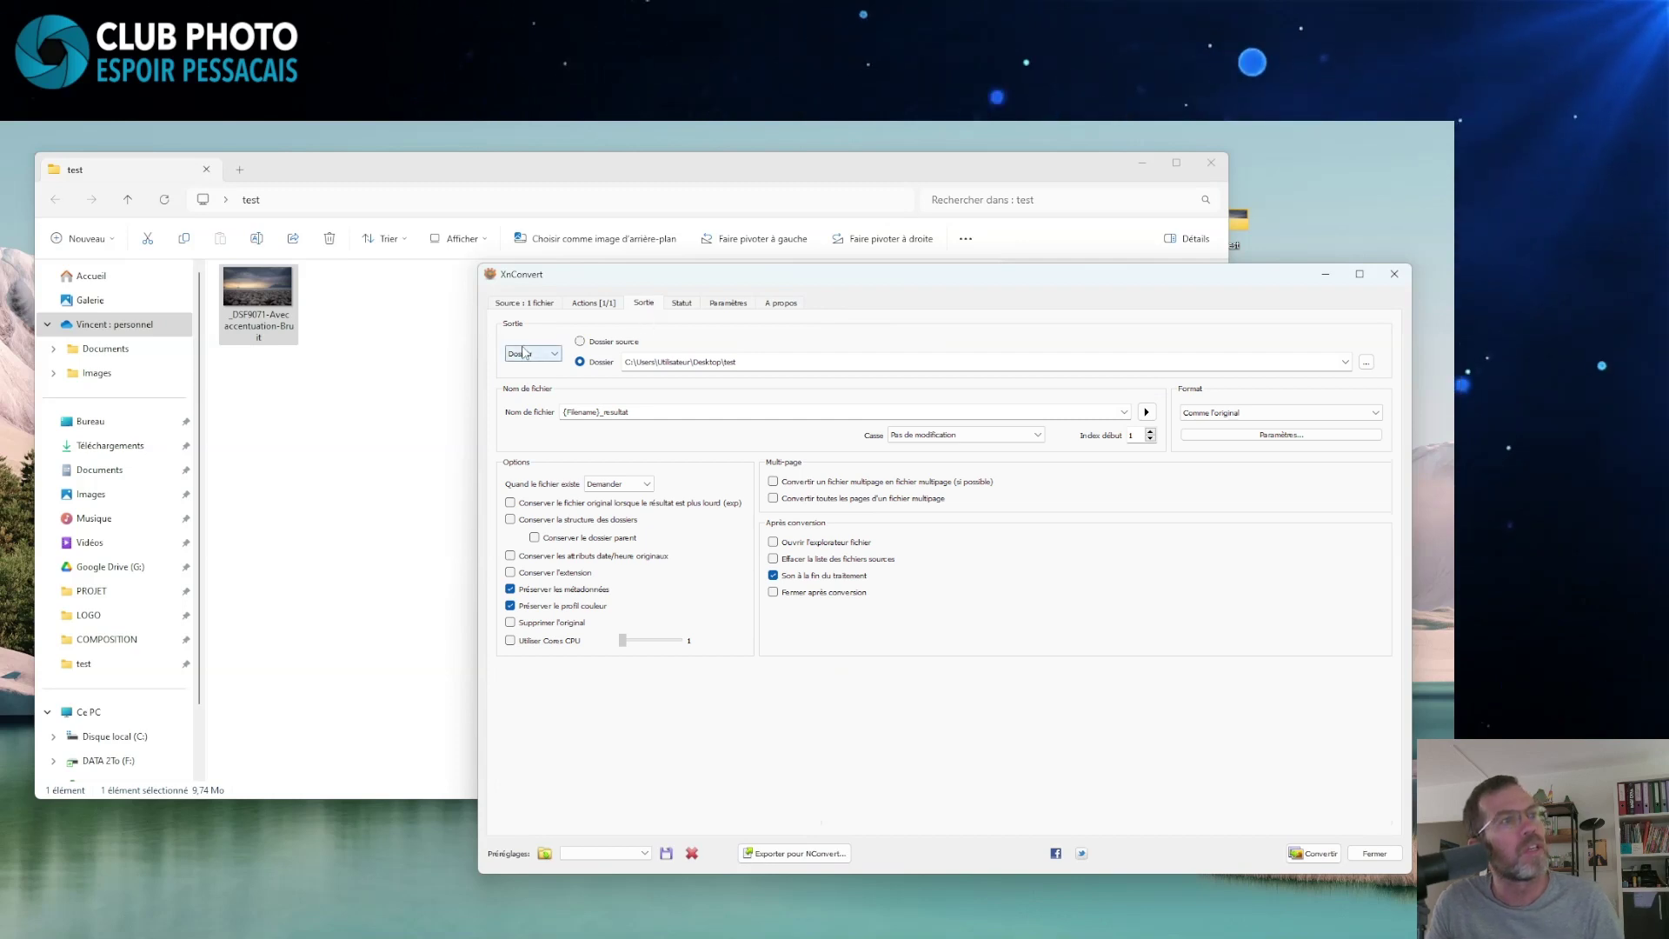
{"action": "left_click", "coordinate": [1367, 363]}
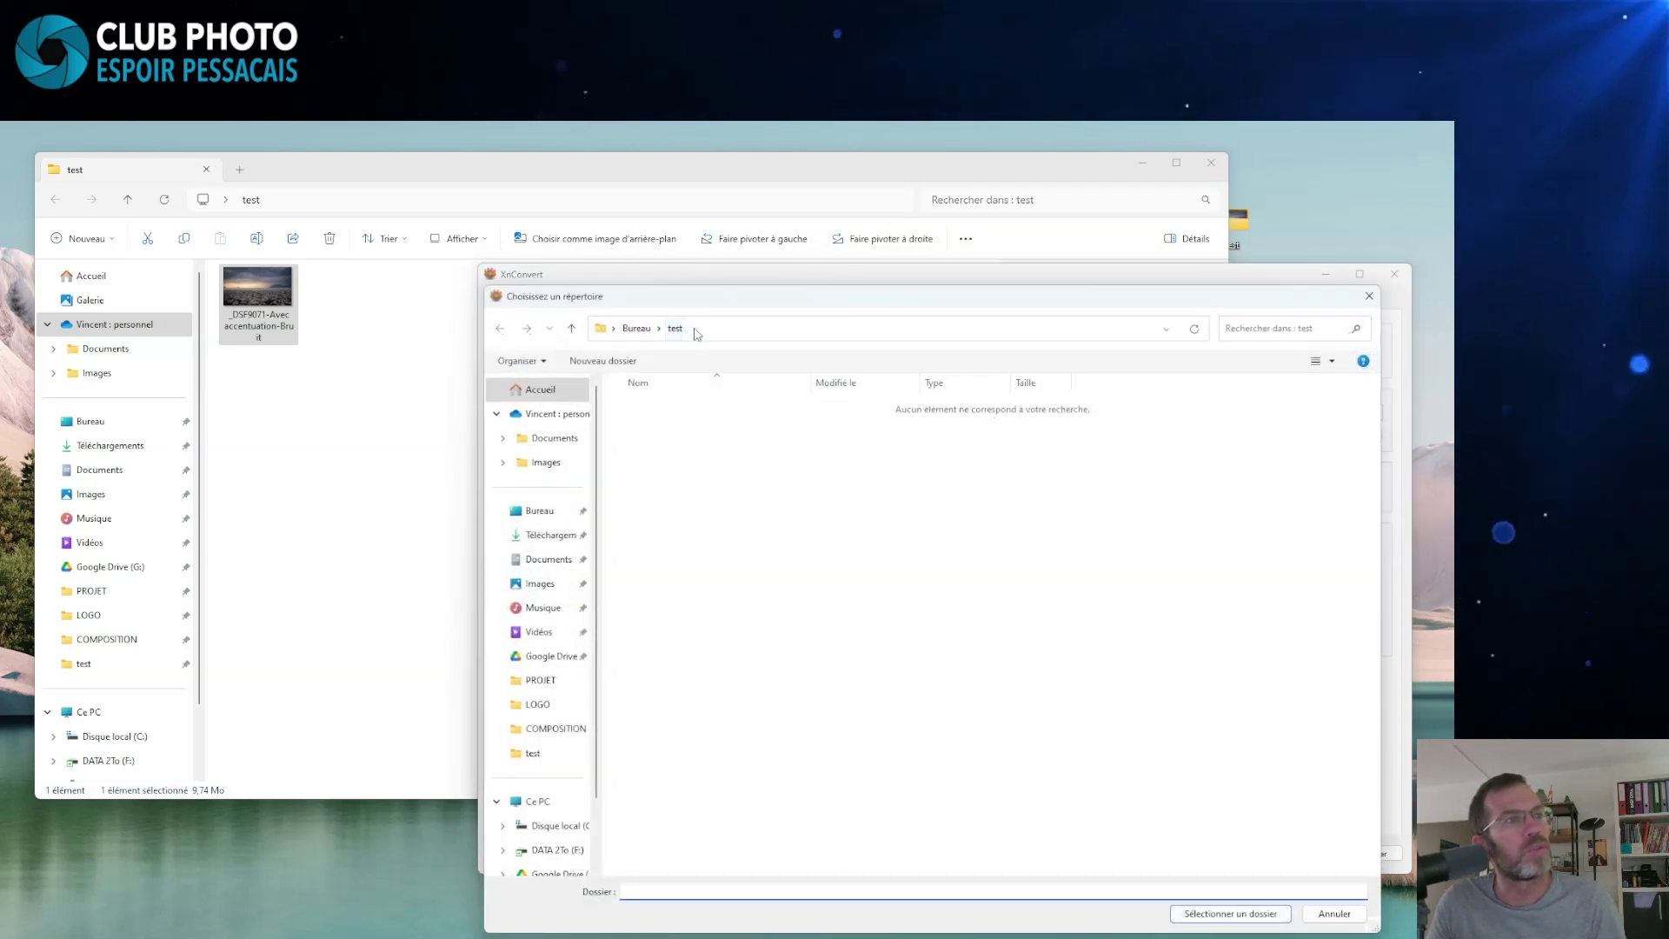
{"action": "key", "text": "Return"}
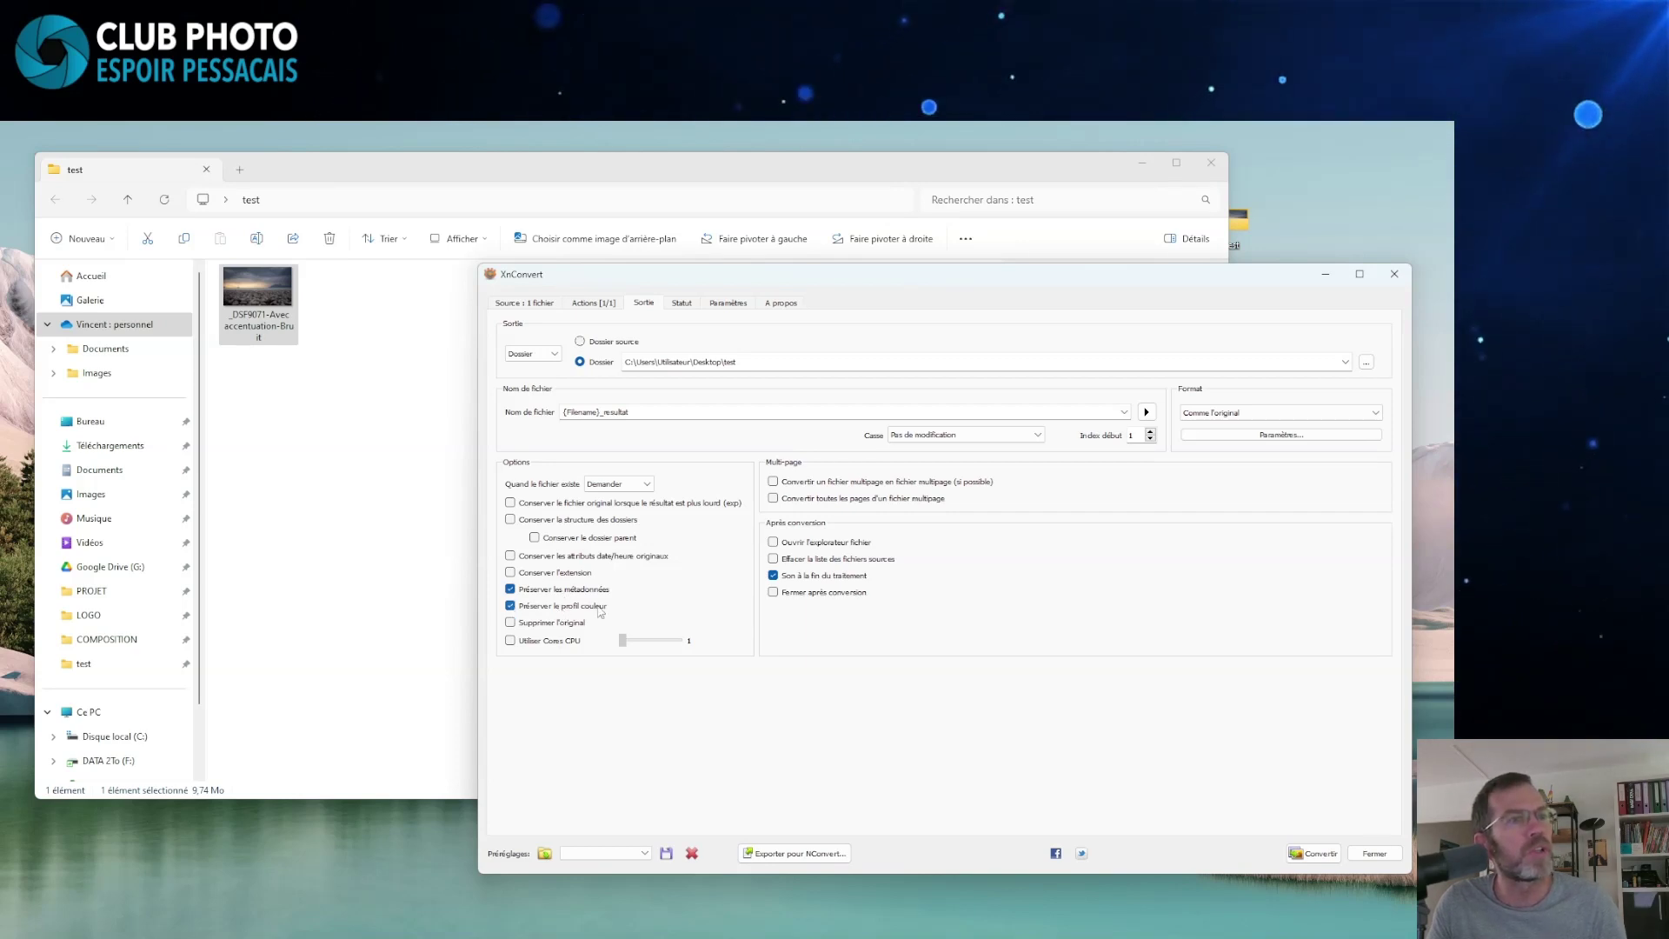
{"action": "left_click", "coordinate": [1320, 854]}
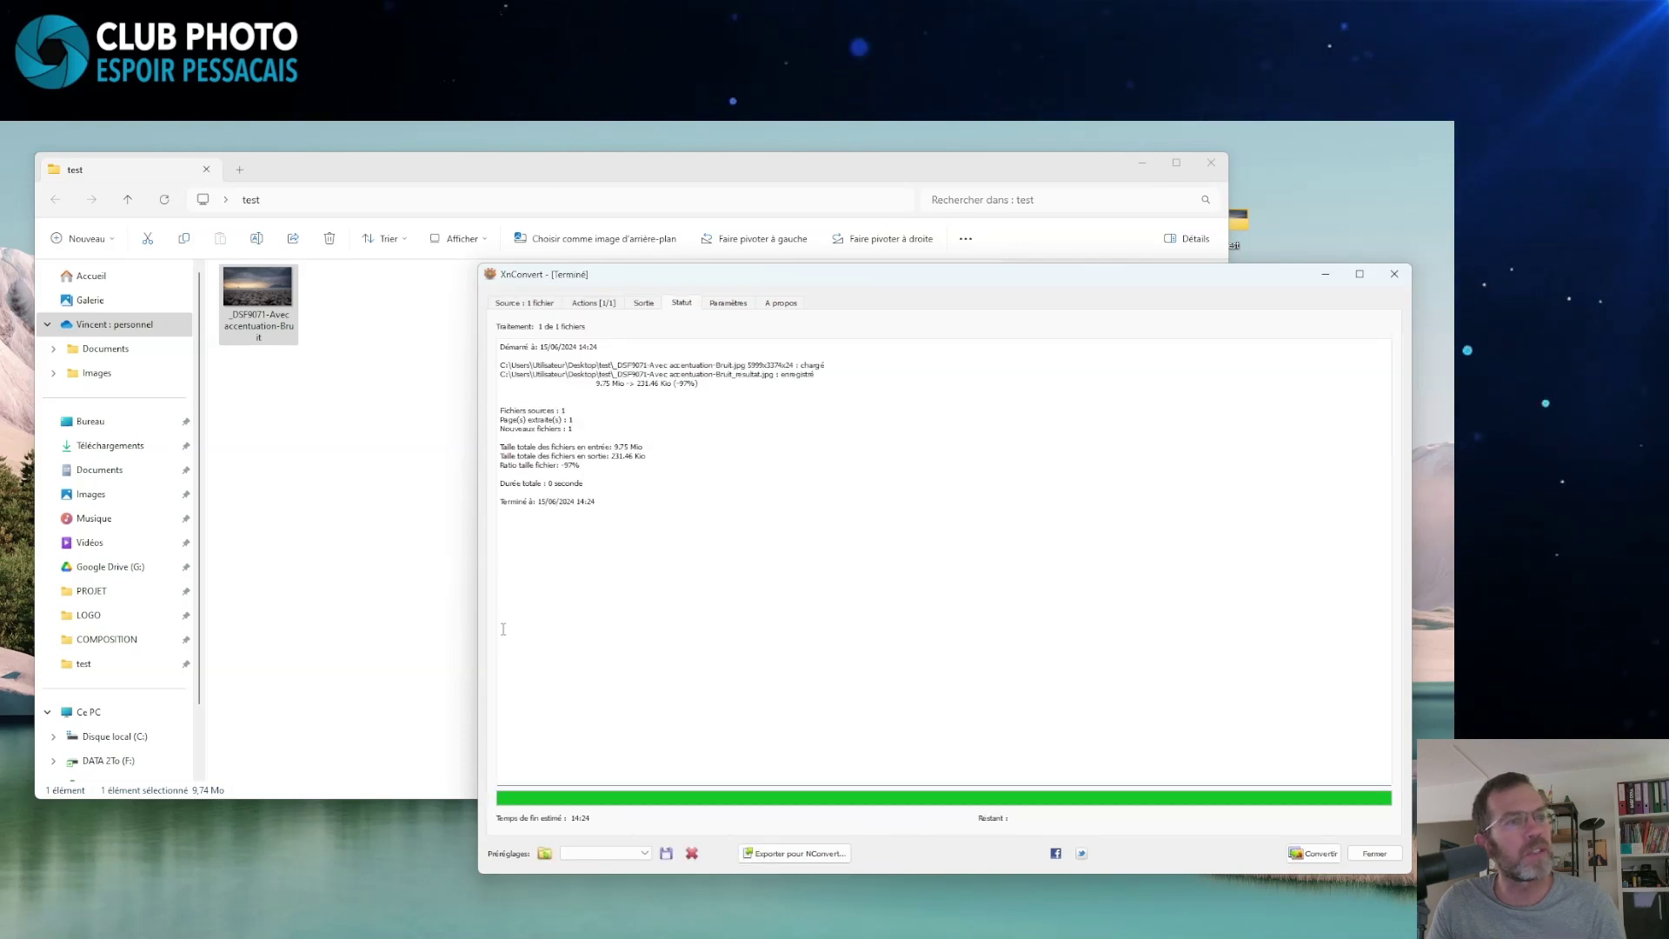
- Inspect the details of the converted photo ending in _resultat in the test folder, and return to XnConvert
{"action": "left_click", "coordinate": [361, 430]}
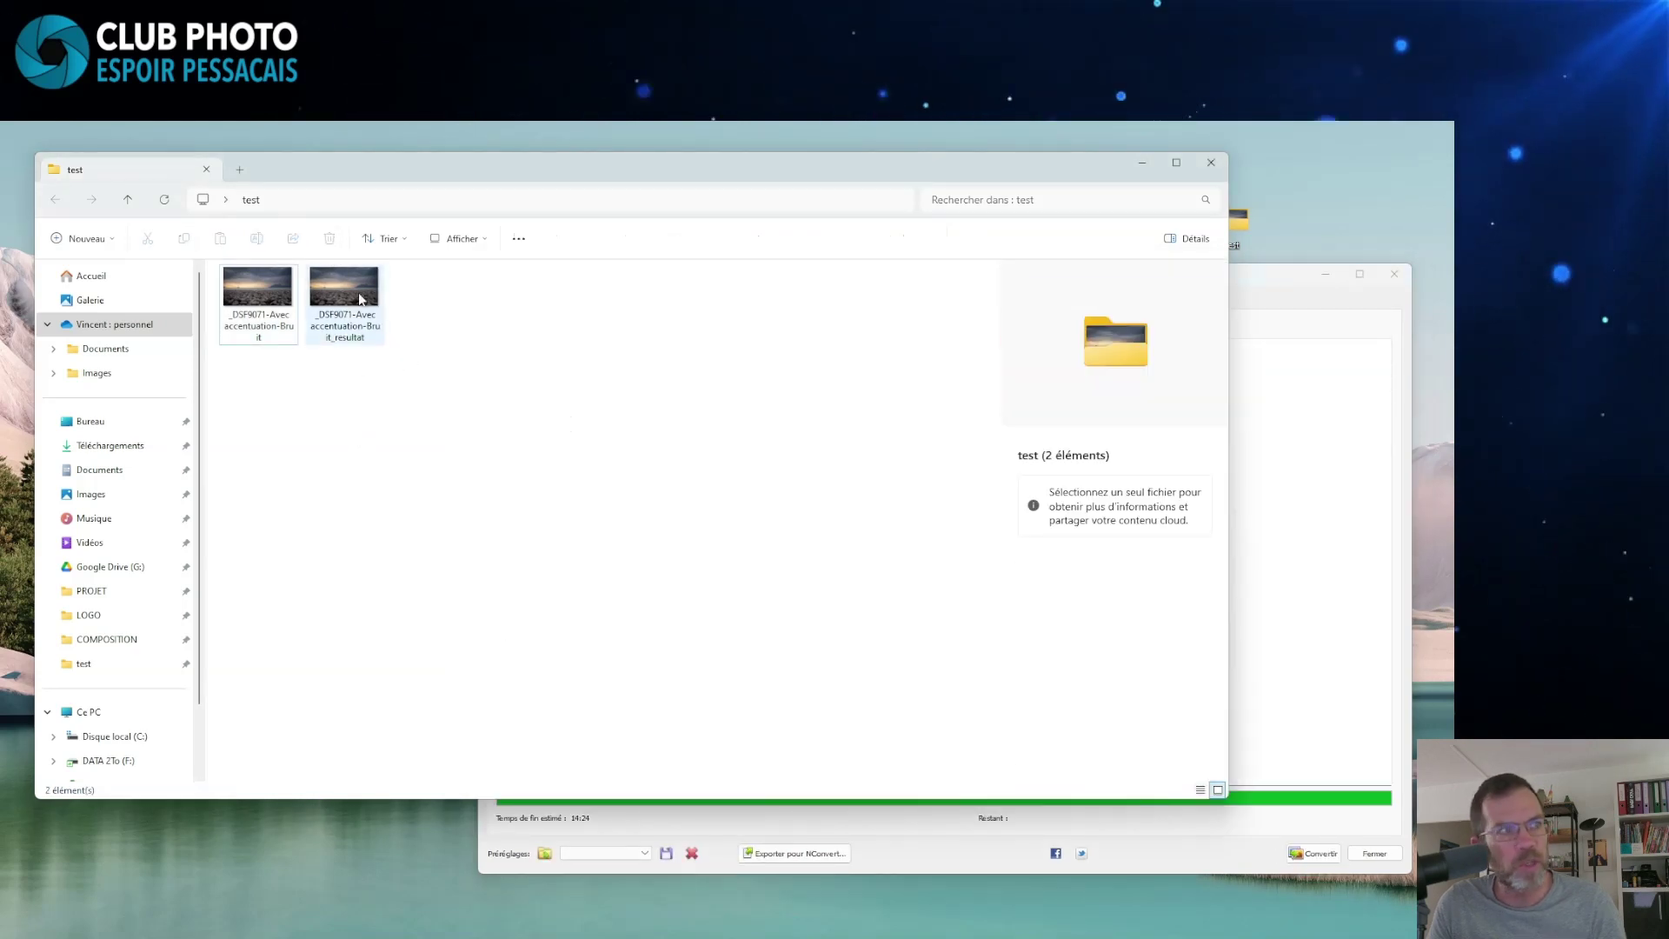
{"action": "left_click", "coordinate": [352, 303]}
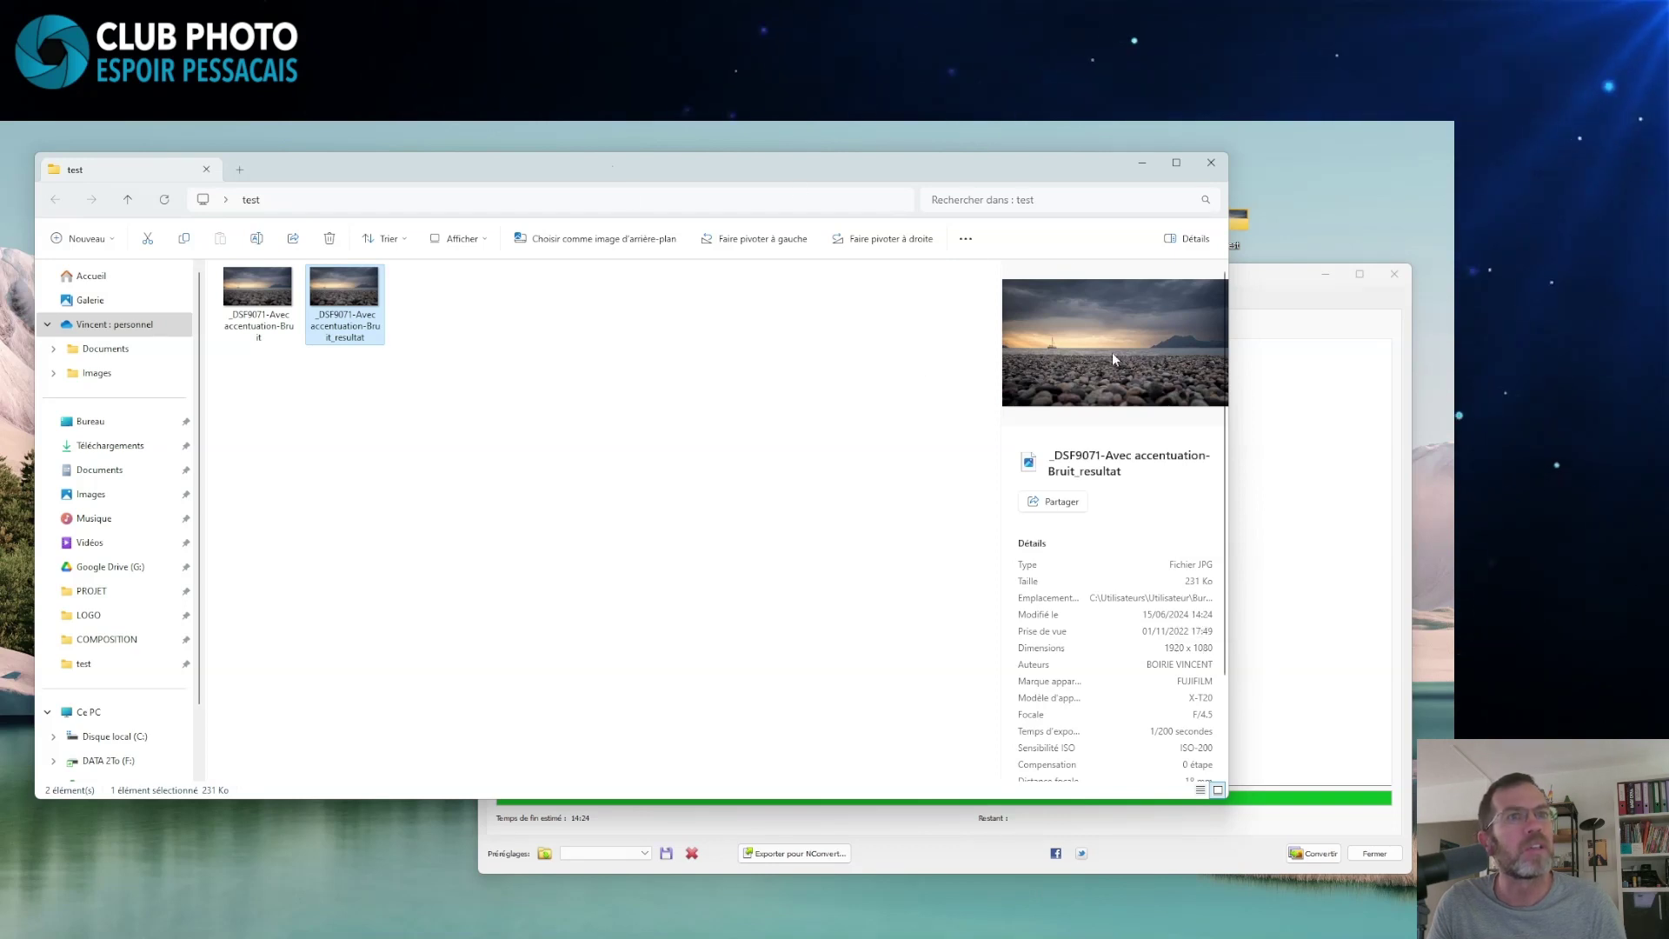
{"action": "left_click", "coordinate": [1324, 412]}
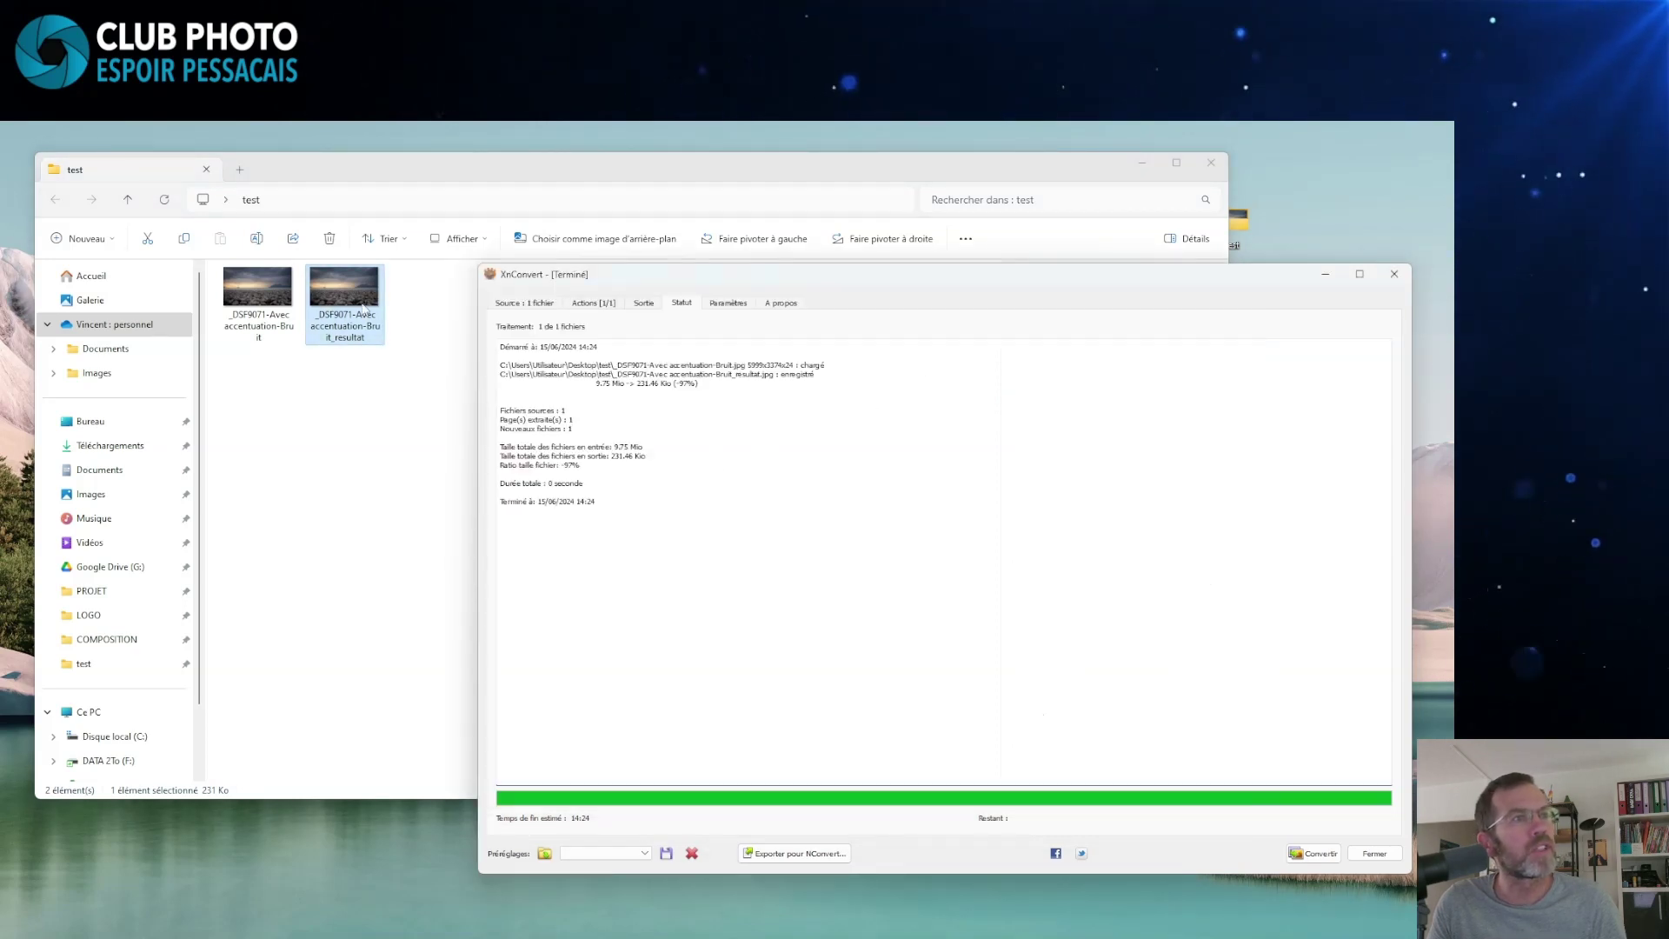
- Change the resize action's unit to cm, set the width to 30 and review the output settings
{"action": "left_click", "coordinate": [588, 304]}
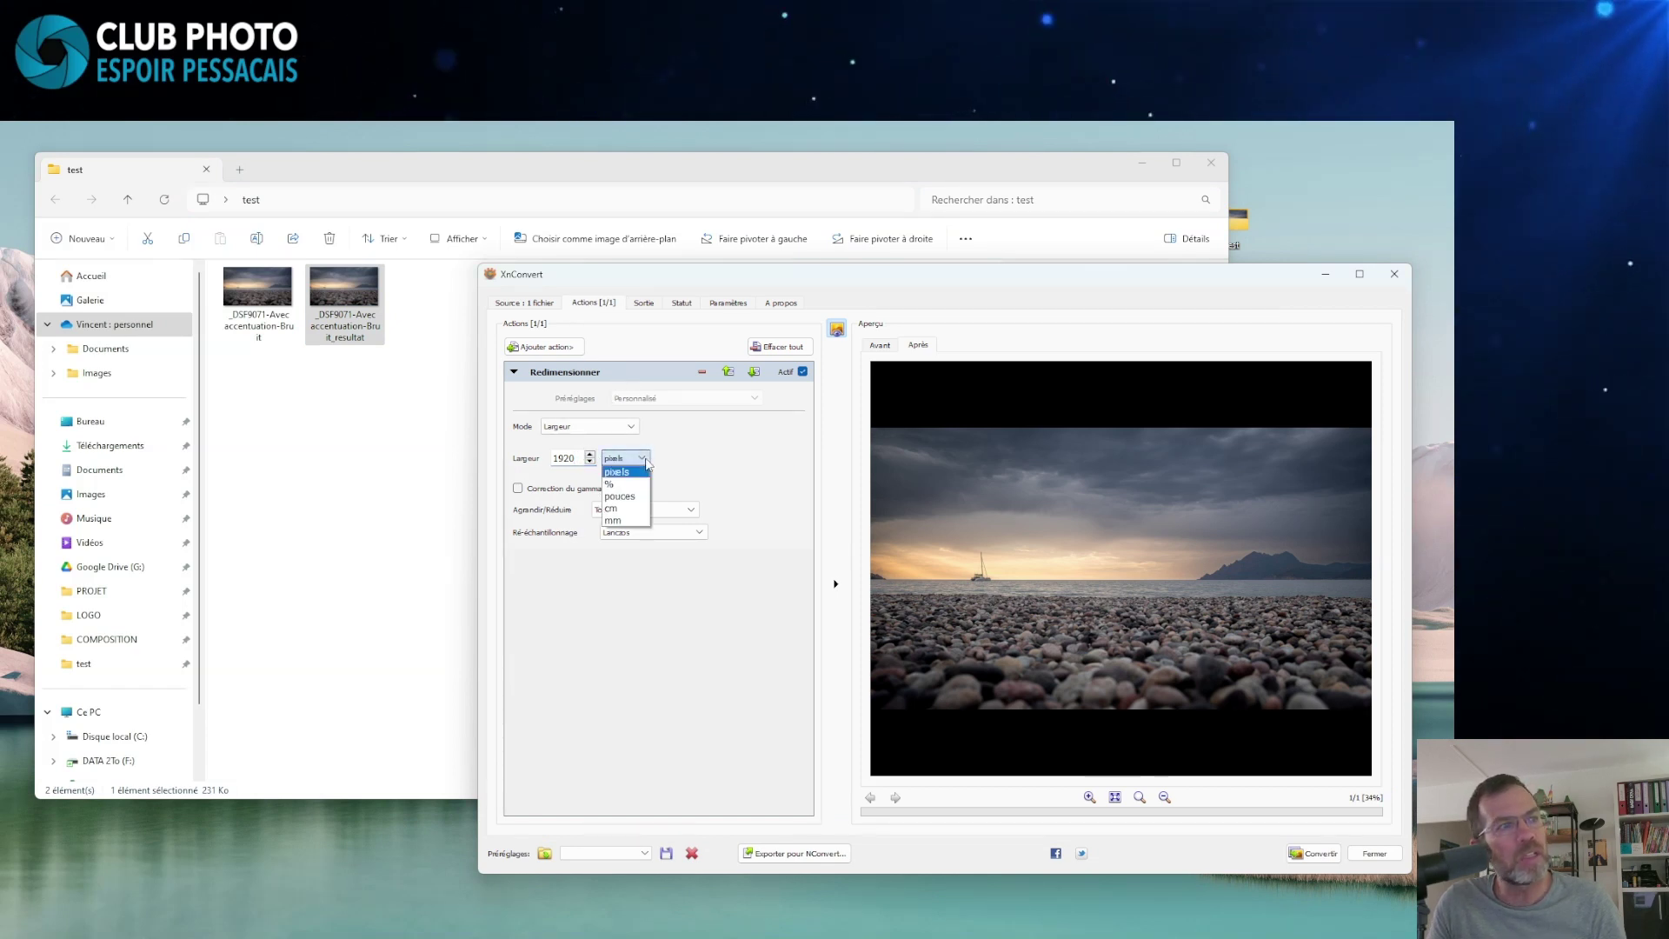
{"action": "left_click", "coordinate": [633, 508]}
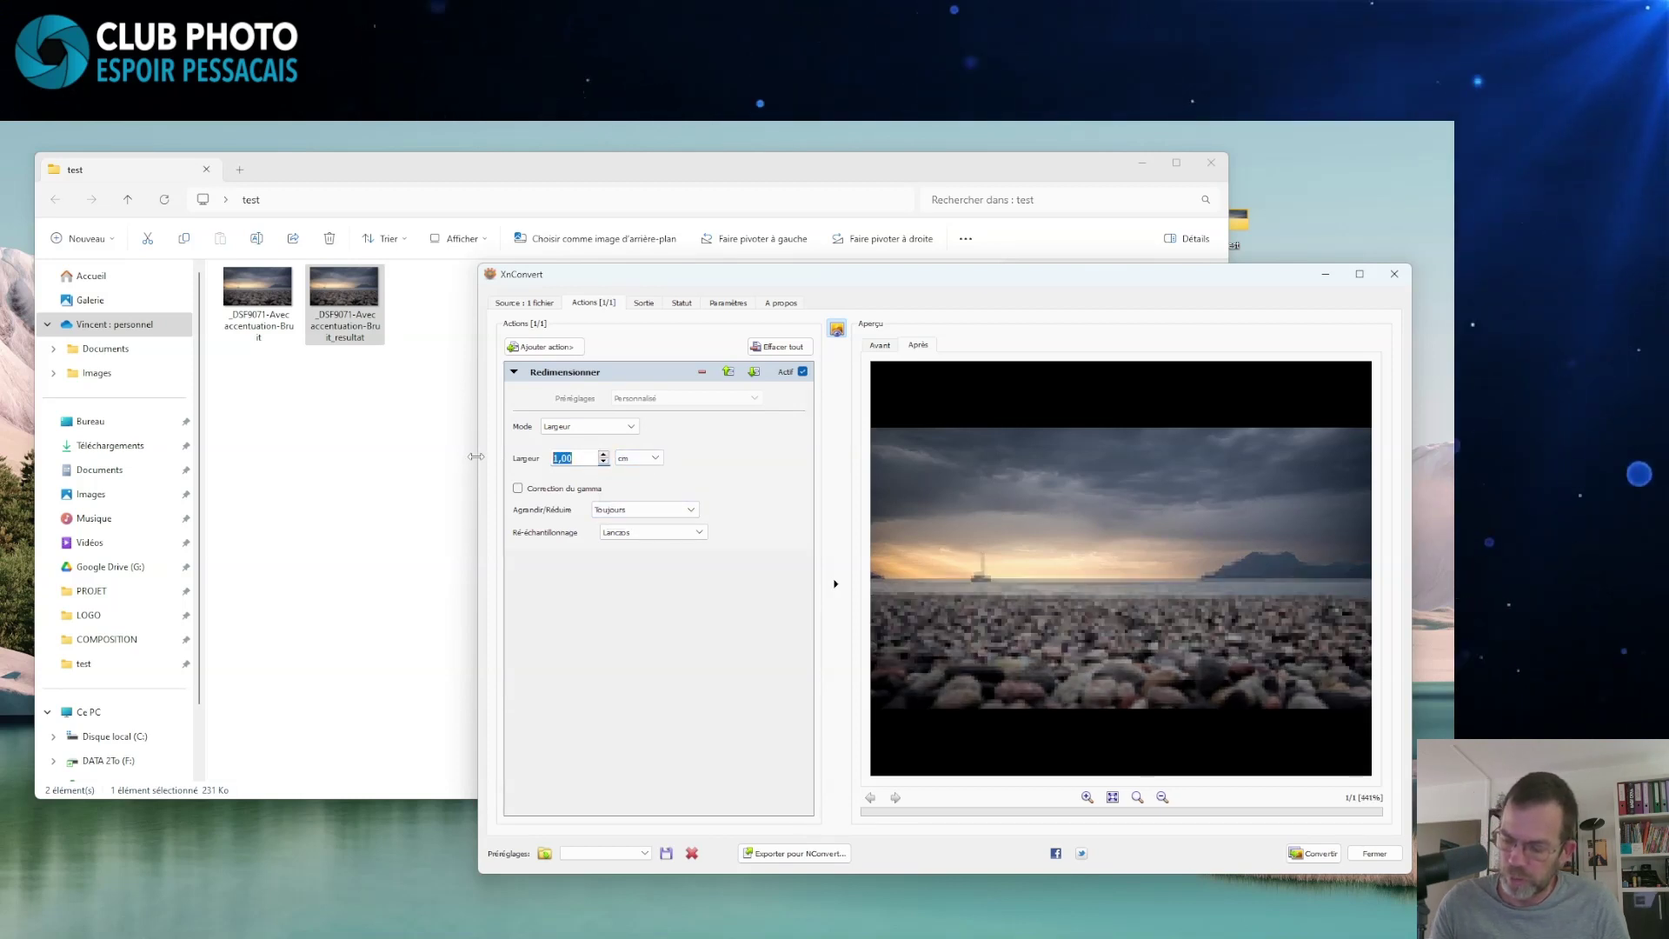
{"action": "type", "text": "30"}
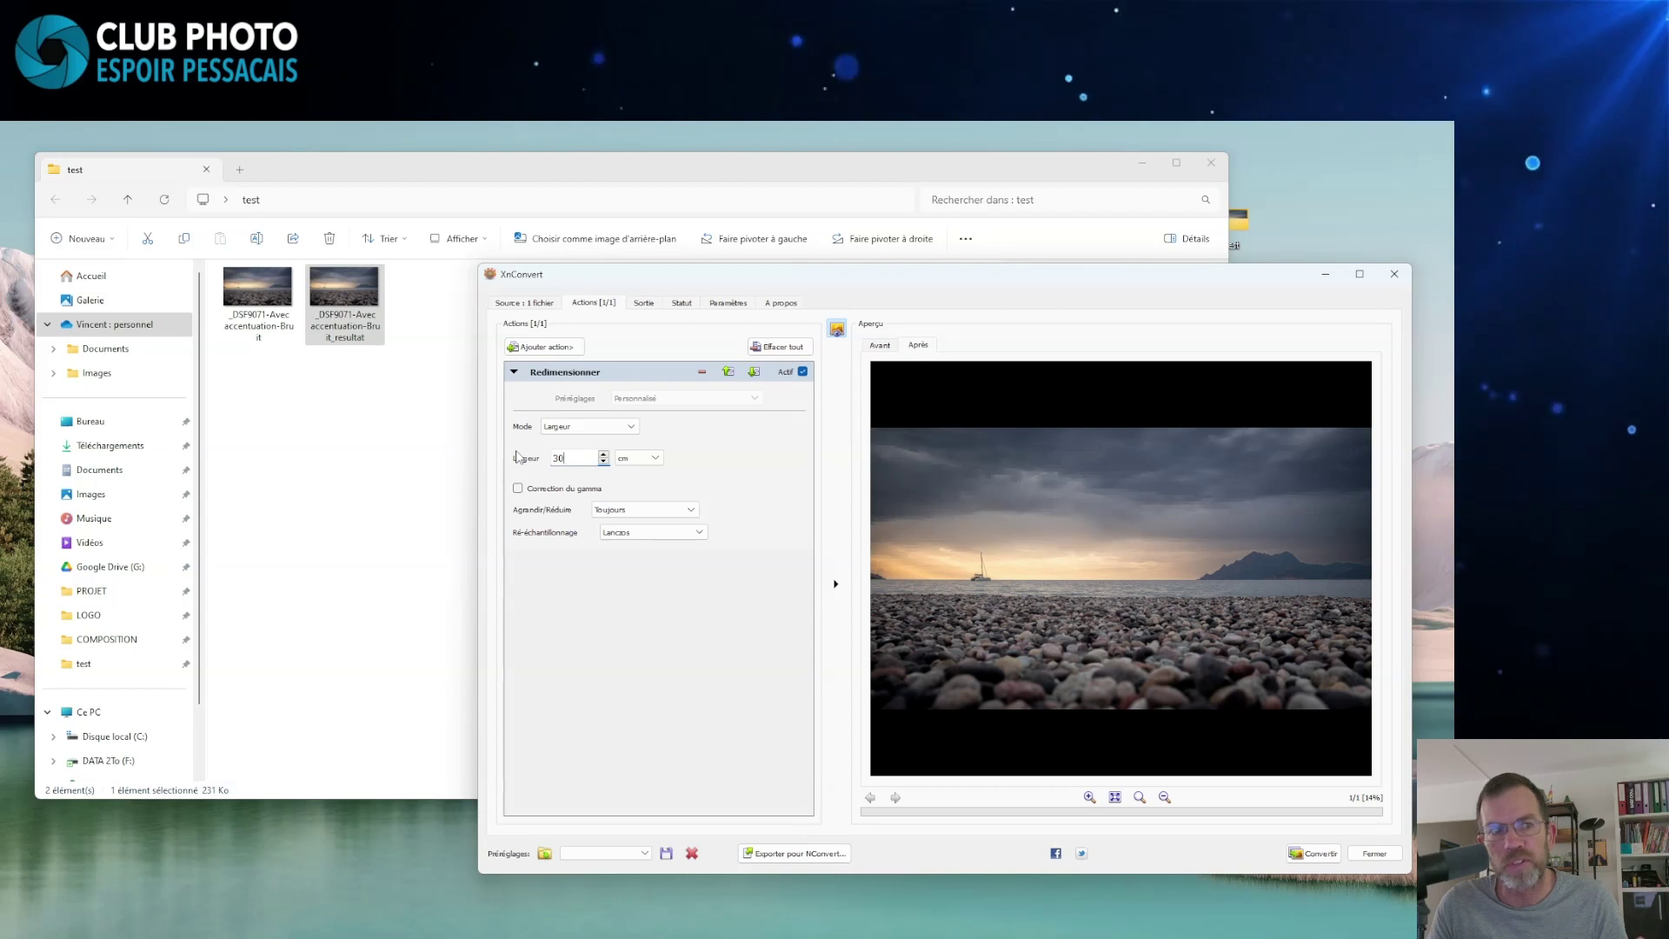
{"action": "left_click", "coordinate": [644, 303]}
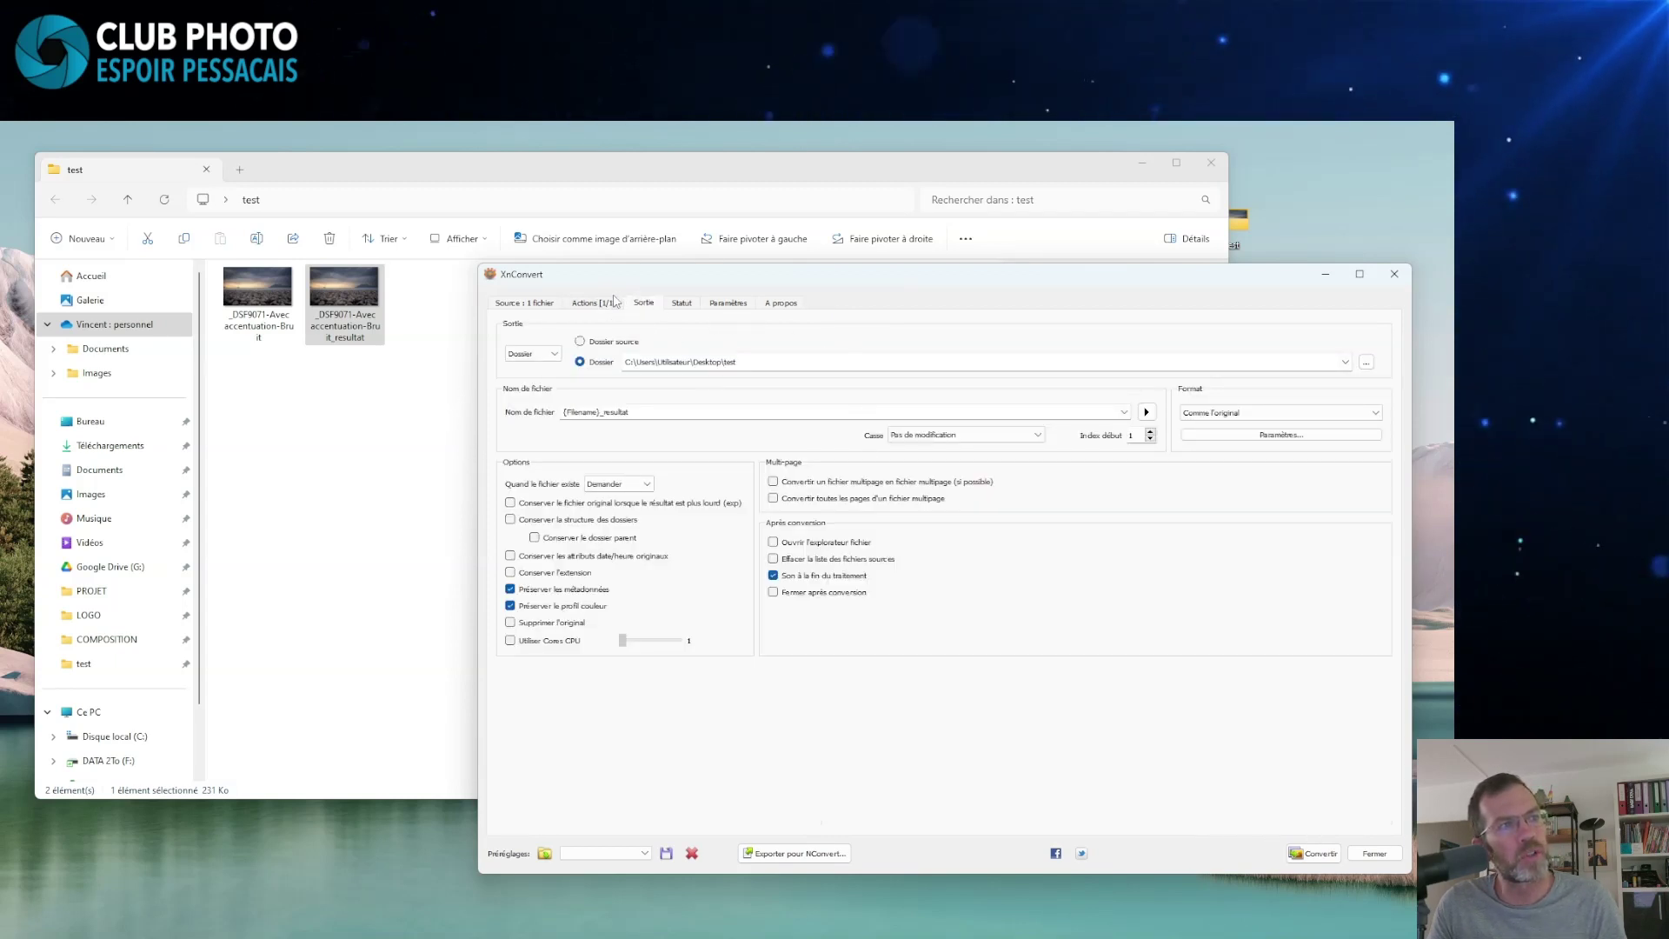
{"action": "left_click", "coordinate": [594, 303]}
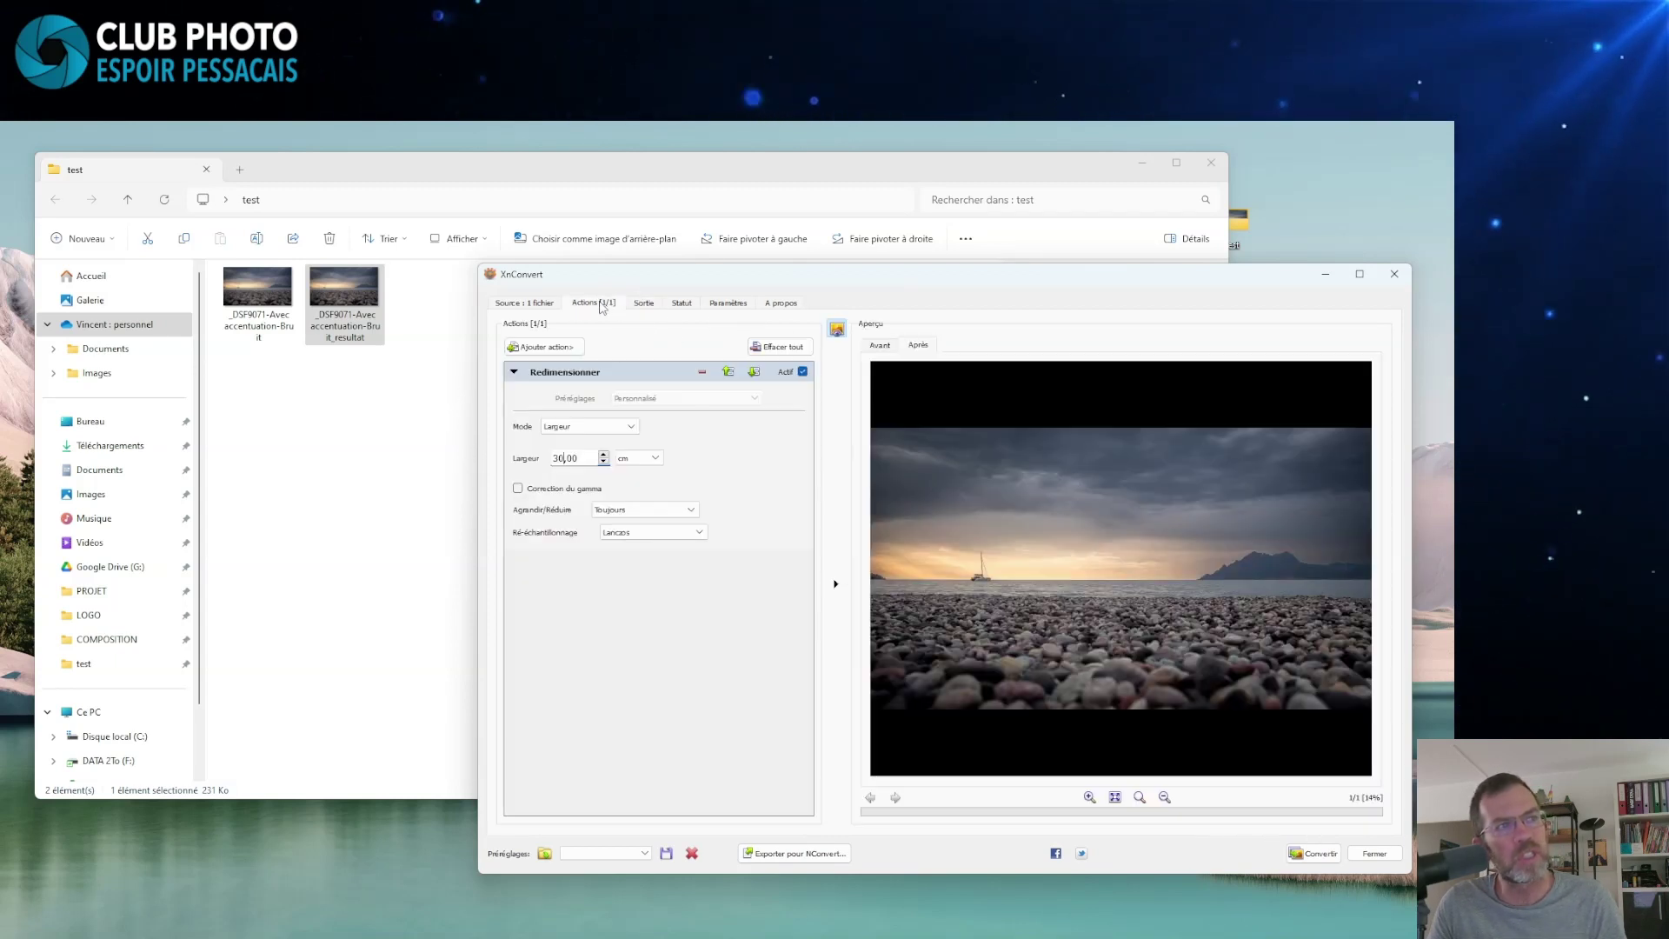
- Convert the photo at the 30 cm width and save it under a new name instead of overwriting the existing result
{"action": "left_click", "coordinate": [1317, 854]}
{"action": "left_click", "coordinate": [383, 329]}
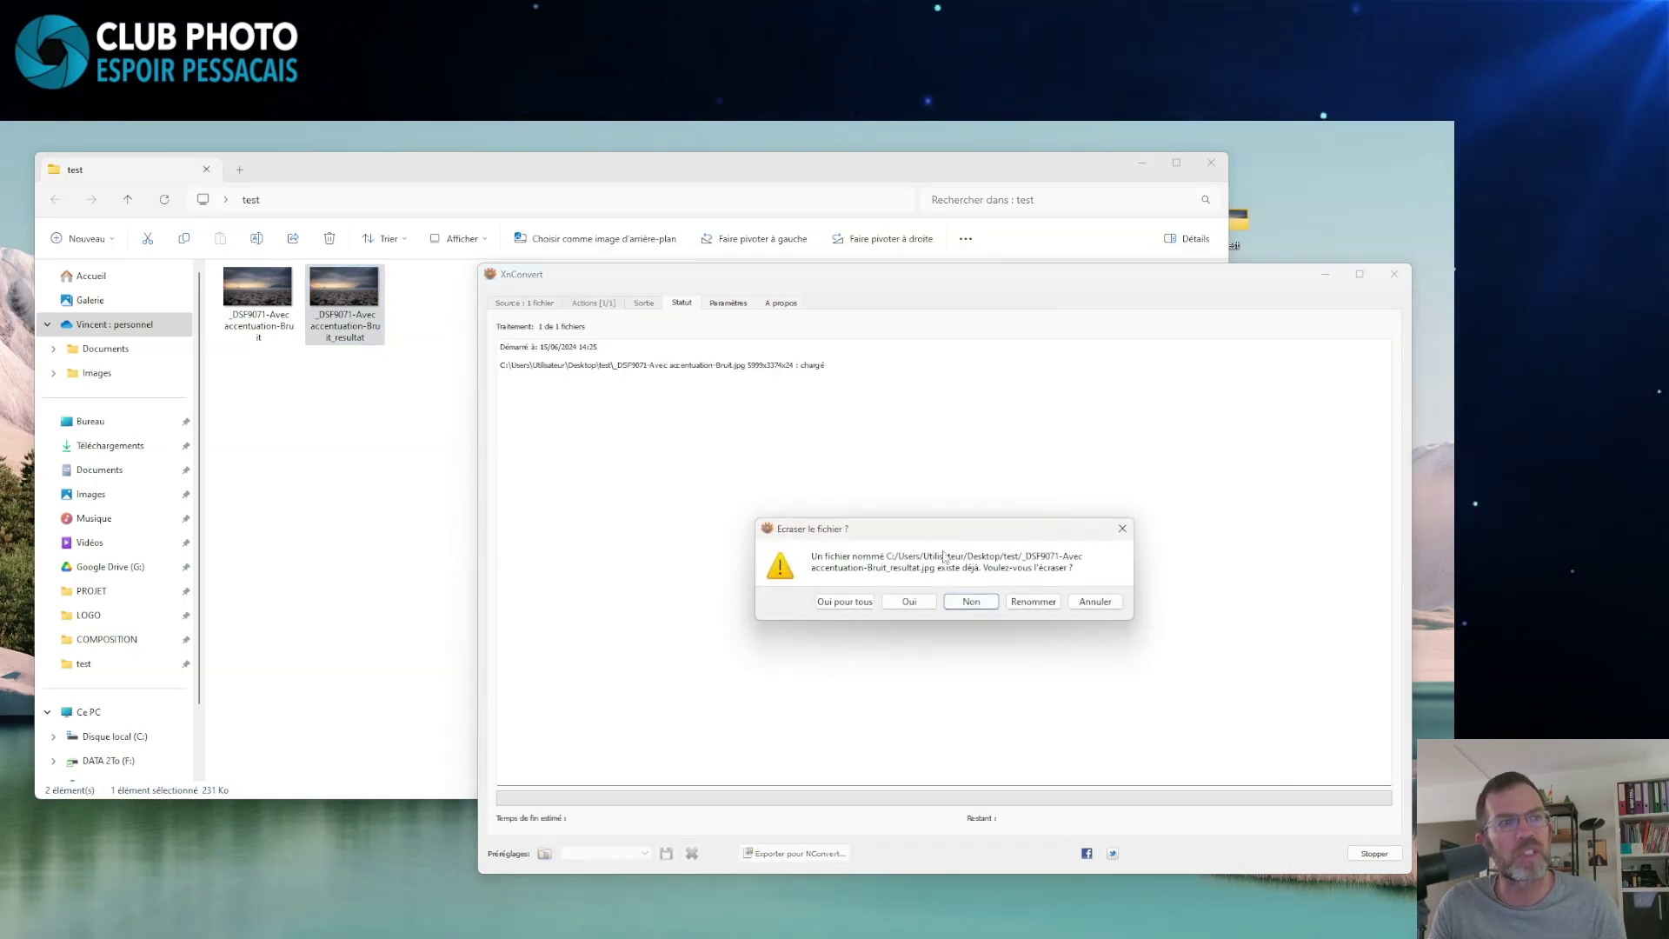
{"action": "left_click", "coordinate": [1043, 601]}
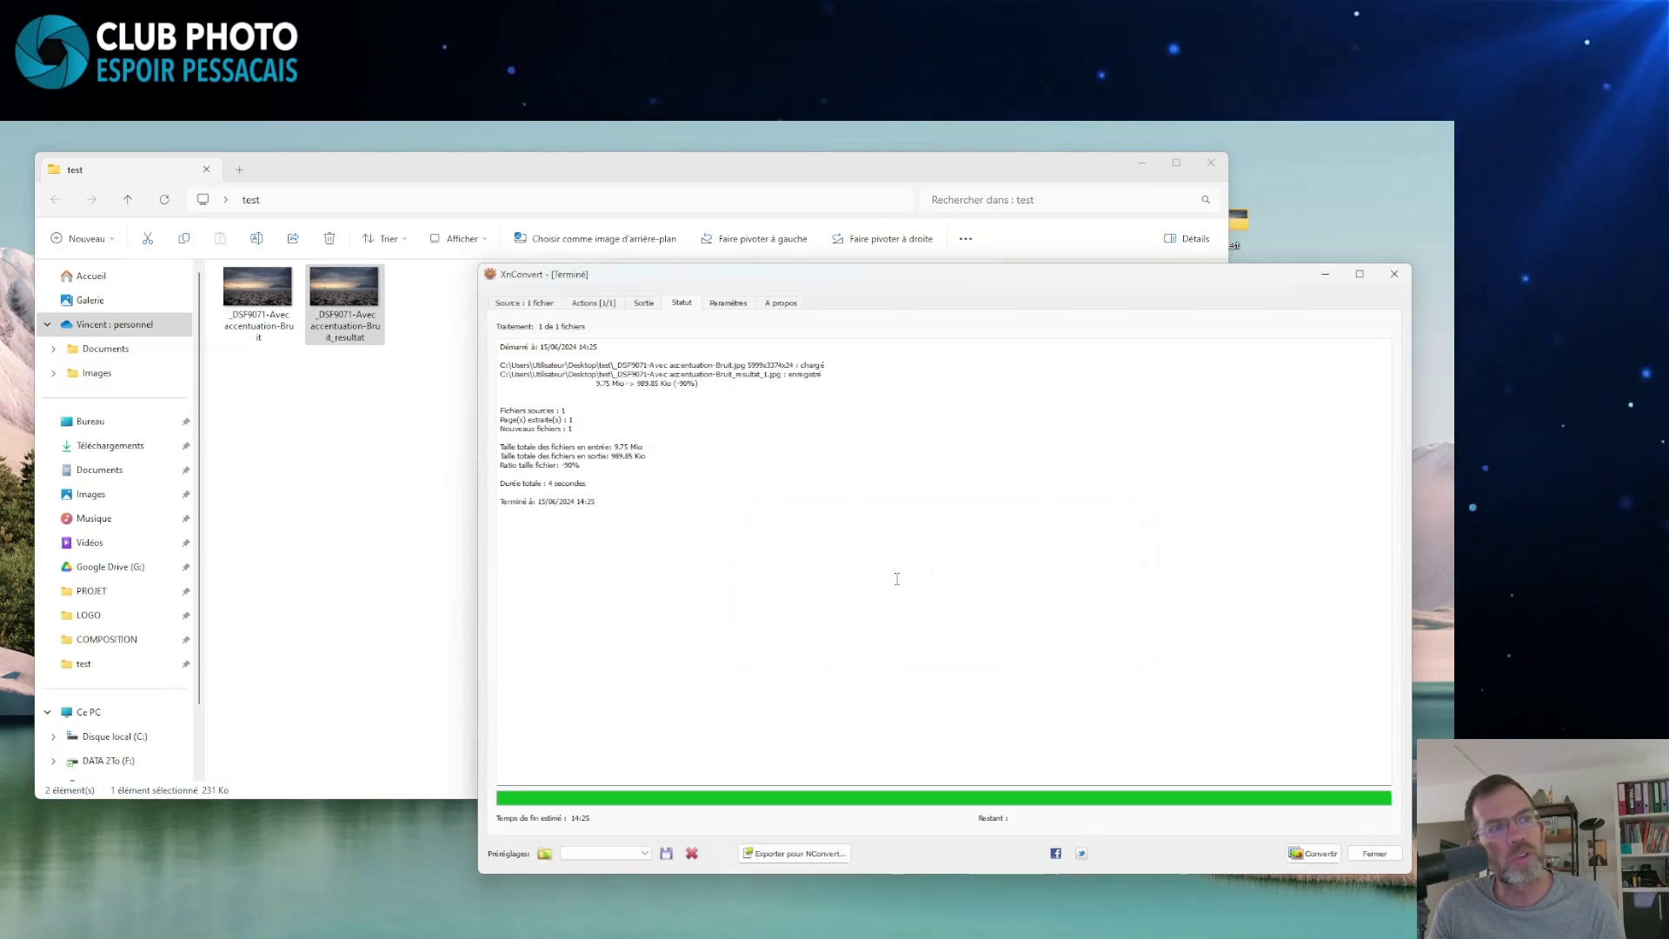
- Inspect the details and dimensions of the converted photo ending in _resultat_1 in the test folder, and return to XnConvert
{"action": "left_click", "coordinate": [441, 379]}
{"action": "left_click", "coordinate": [430, 304]}
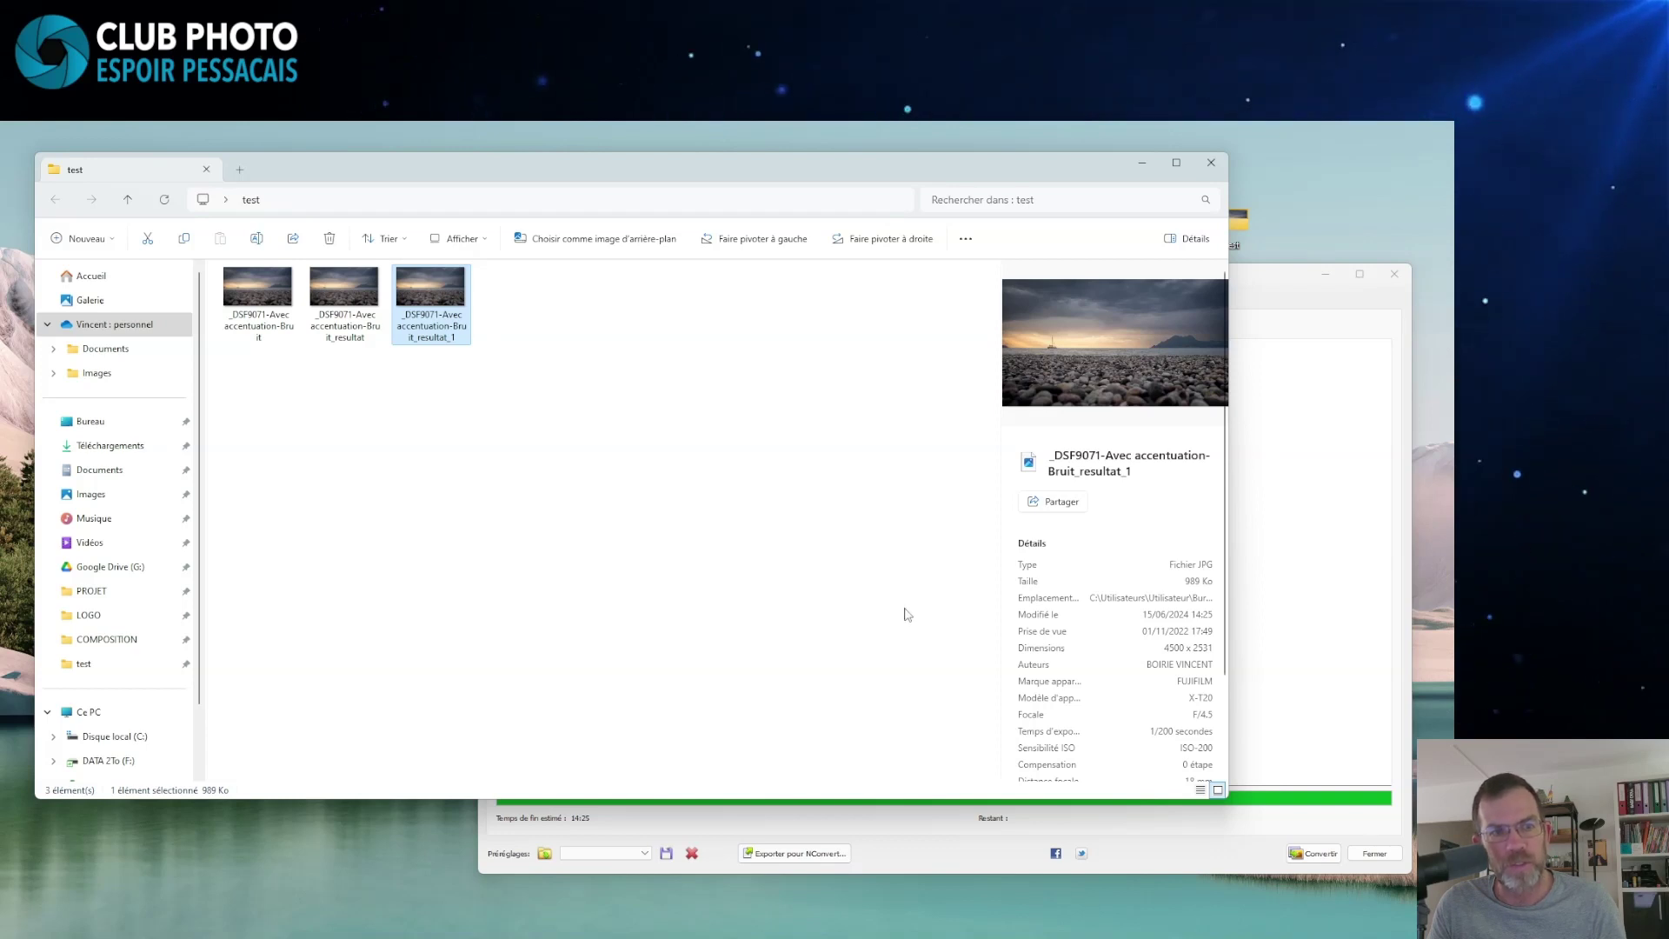
{"action": "left_click", "coordinate": [1169, 652]}
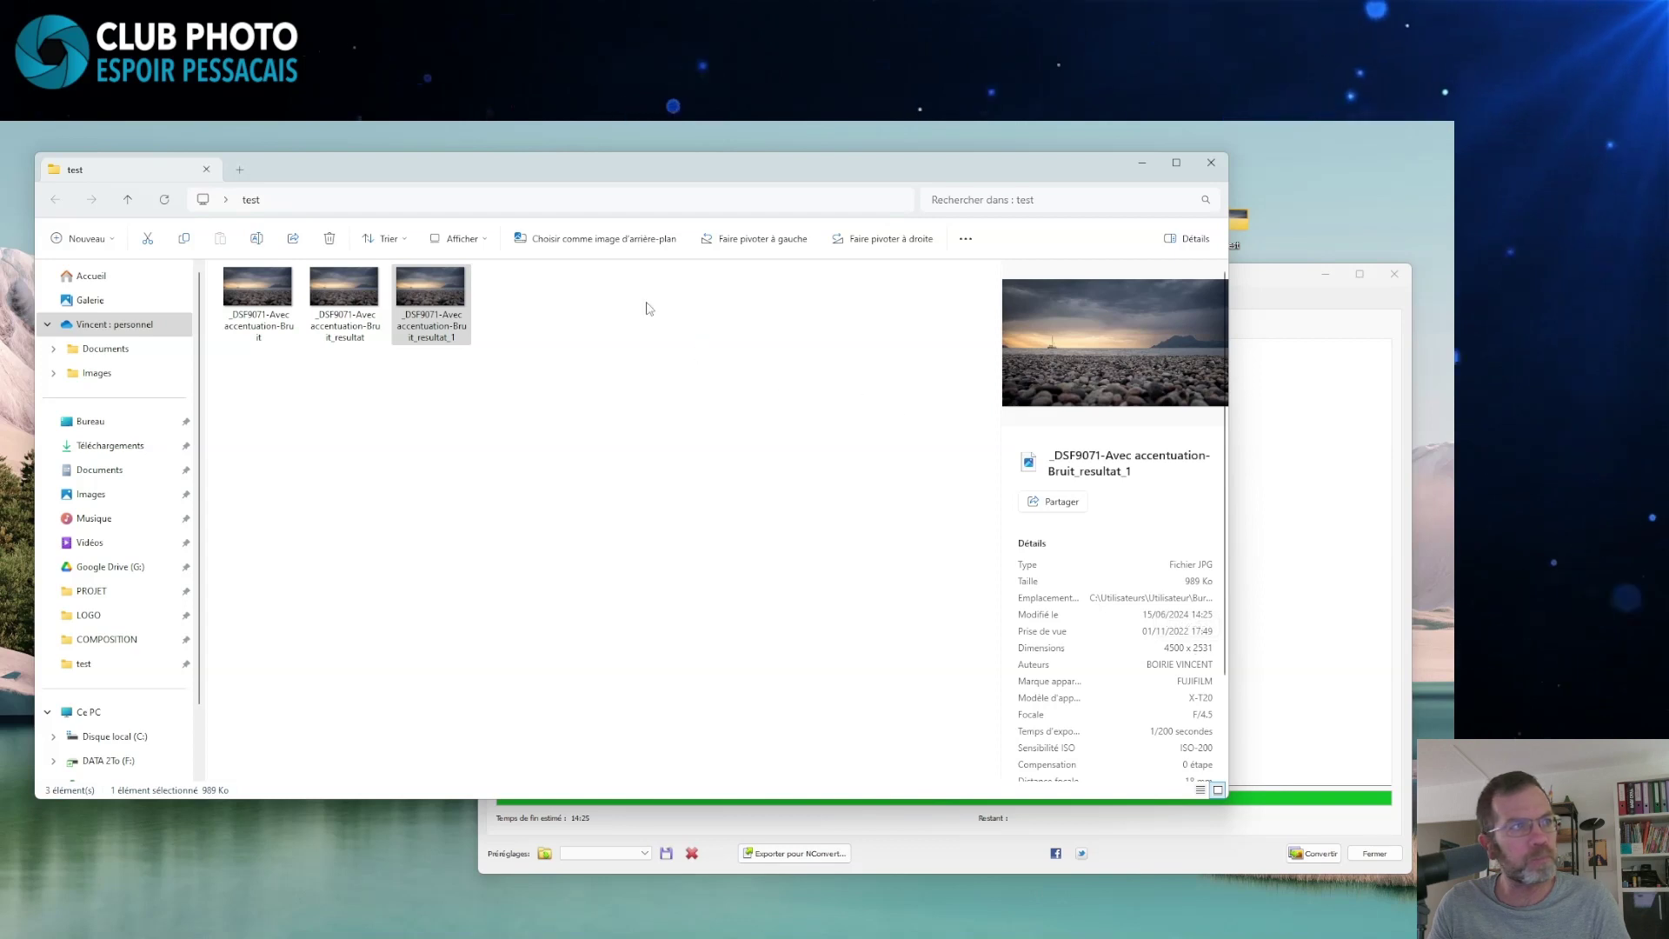
{"action": "left_click", "coordinate": [1256, 297]}
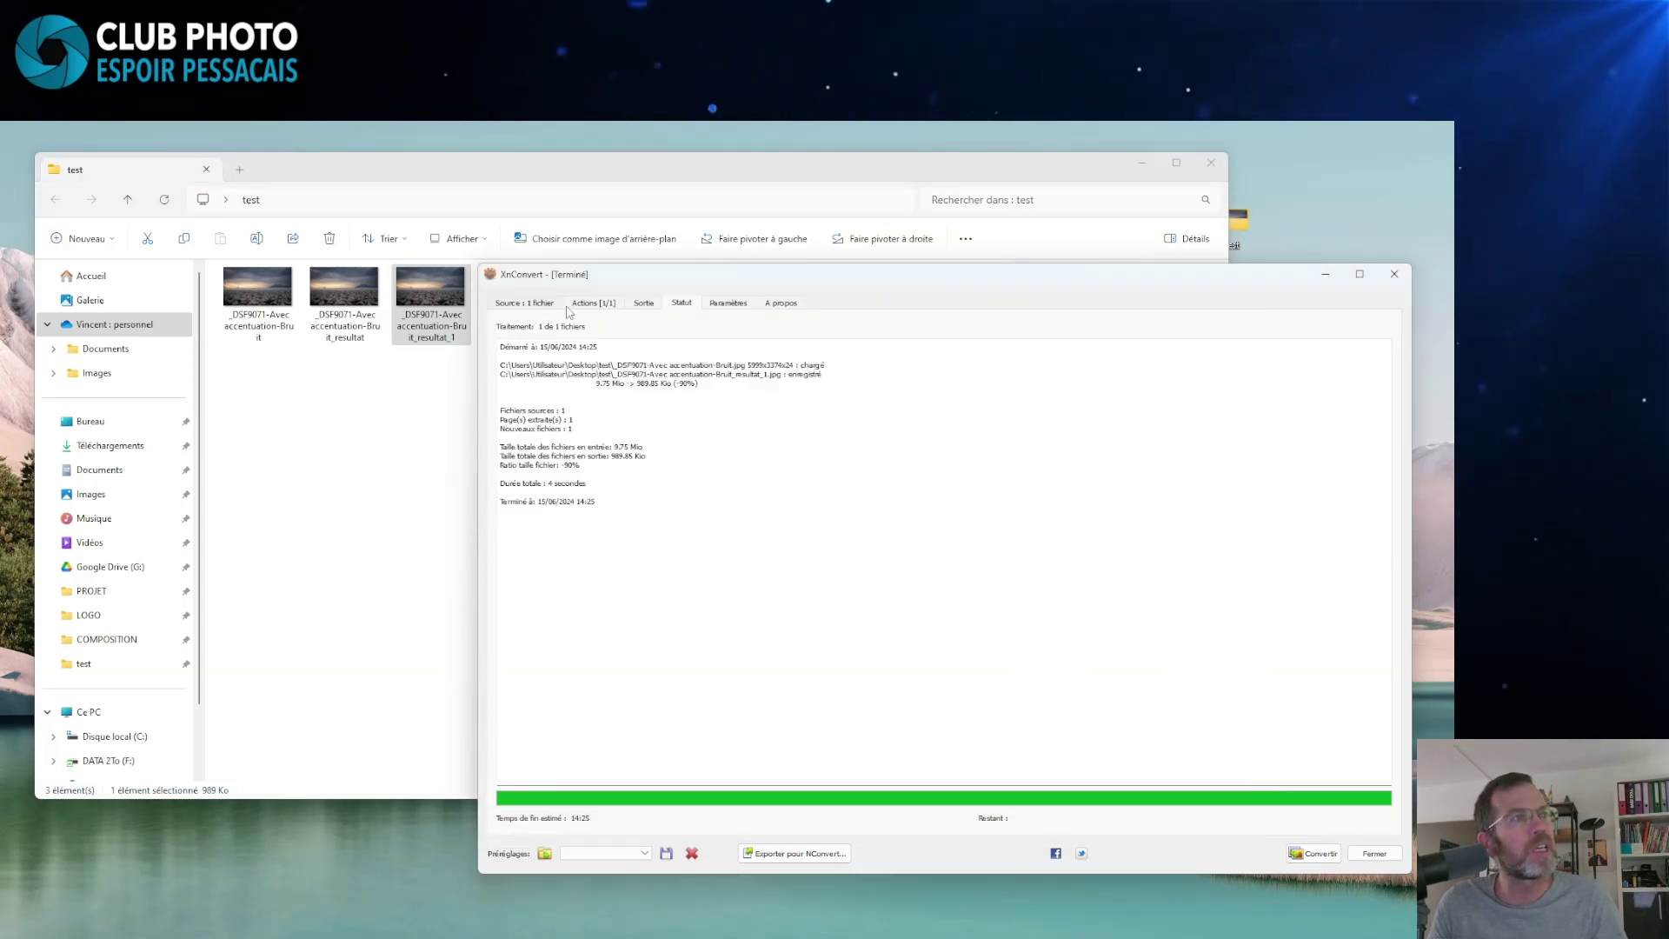
- Review the image actions that can be added to the conversion, and leave the list without adding any
{"action": "left_click", "coordinate": [594, 302]}
{"action": "left_click", "coordinate": [545, 347]}
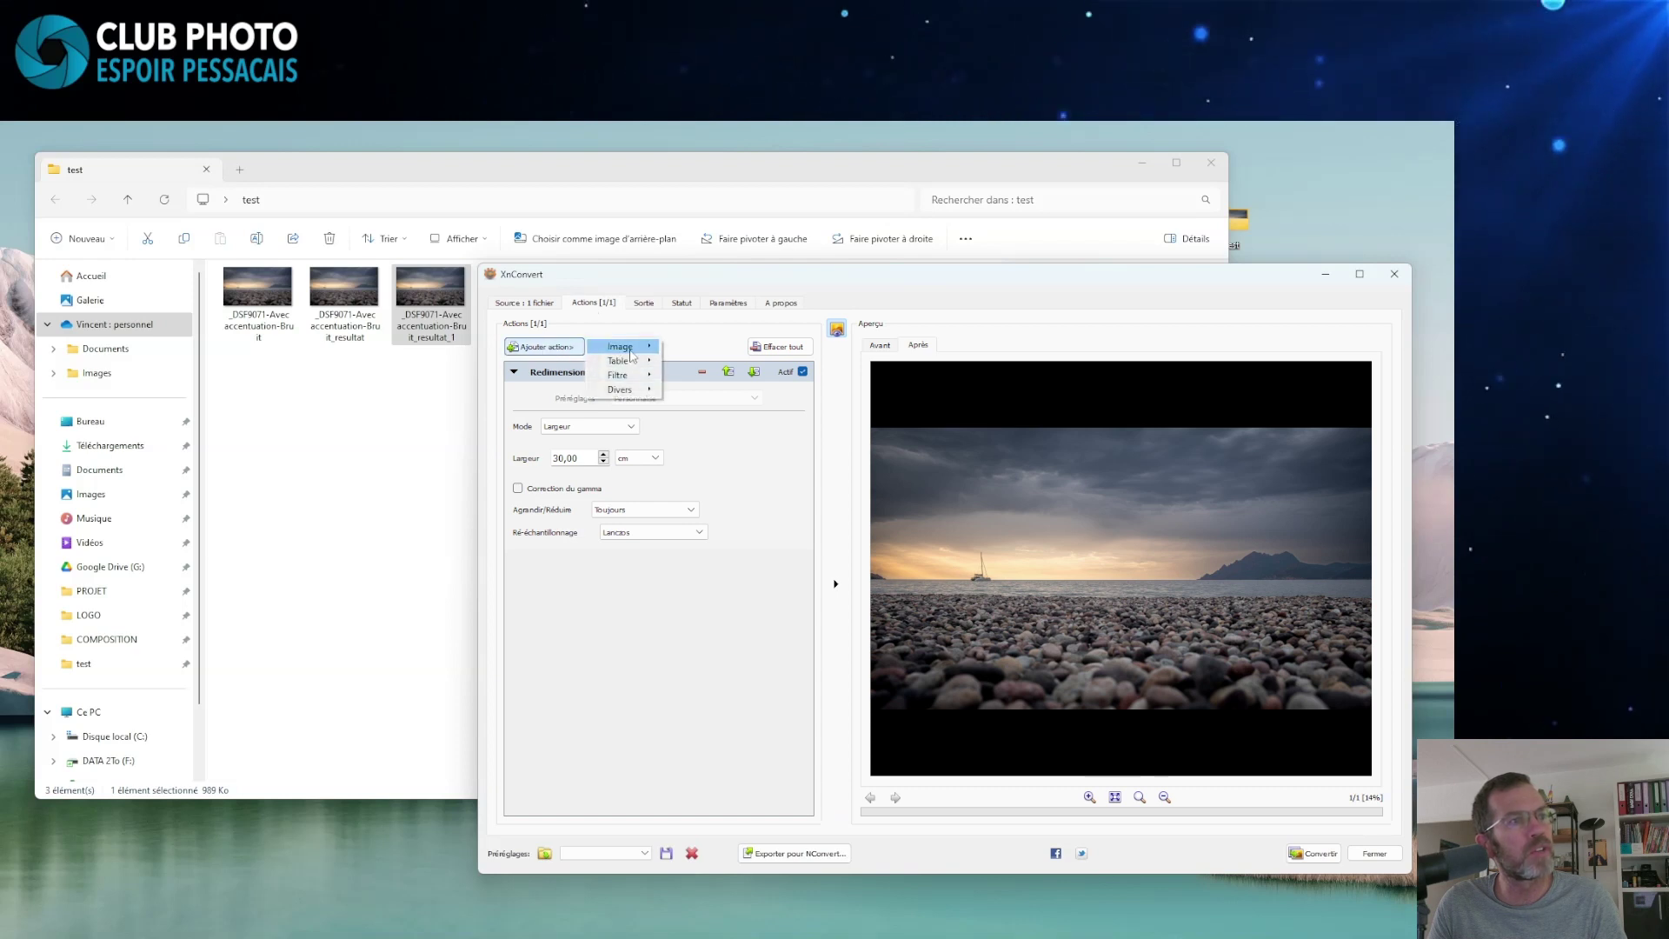
{"action": "mouse_move", "coordinate": [640, 364]}
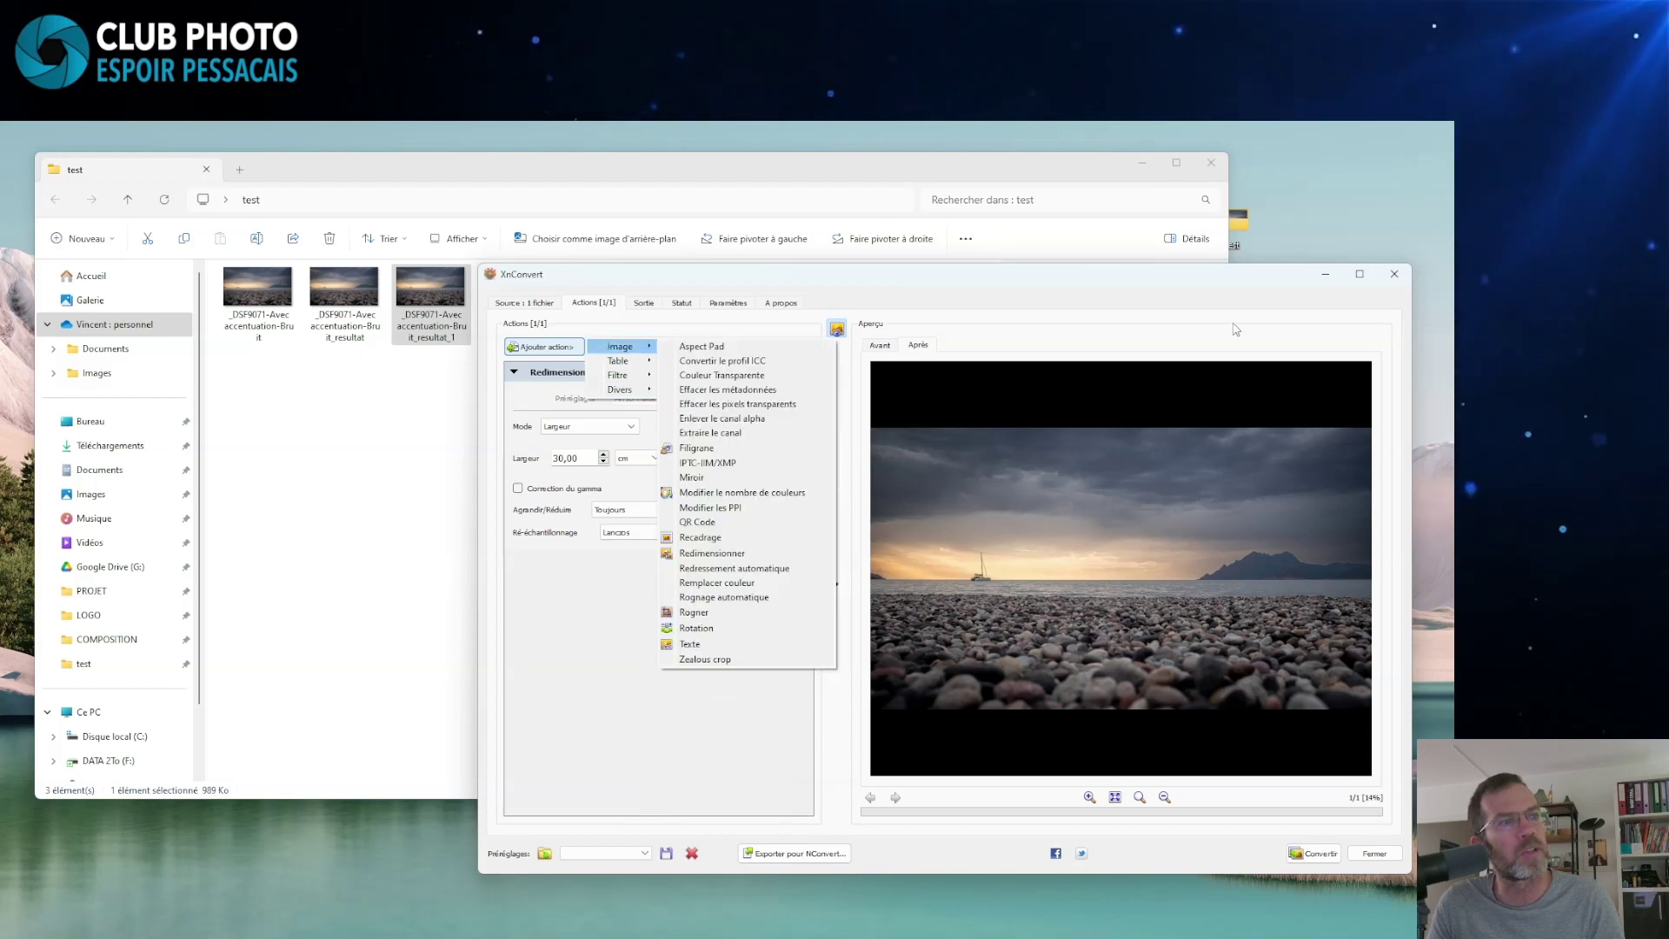
{"action": "key", "text": "Escape"}
{"action": "key", "text": "Escape"}
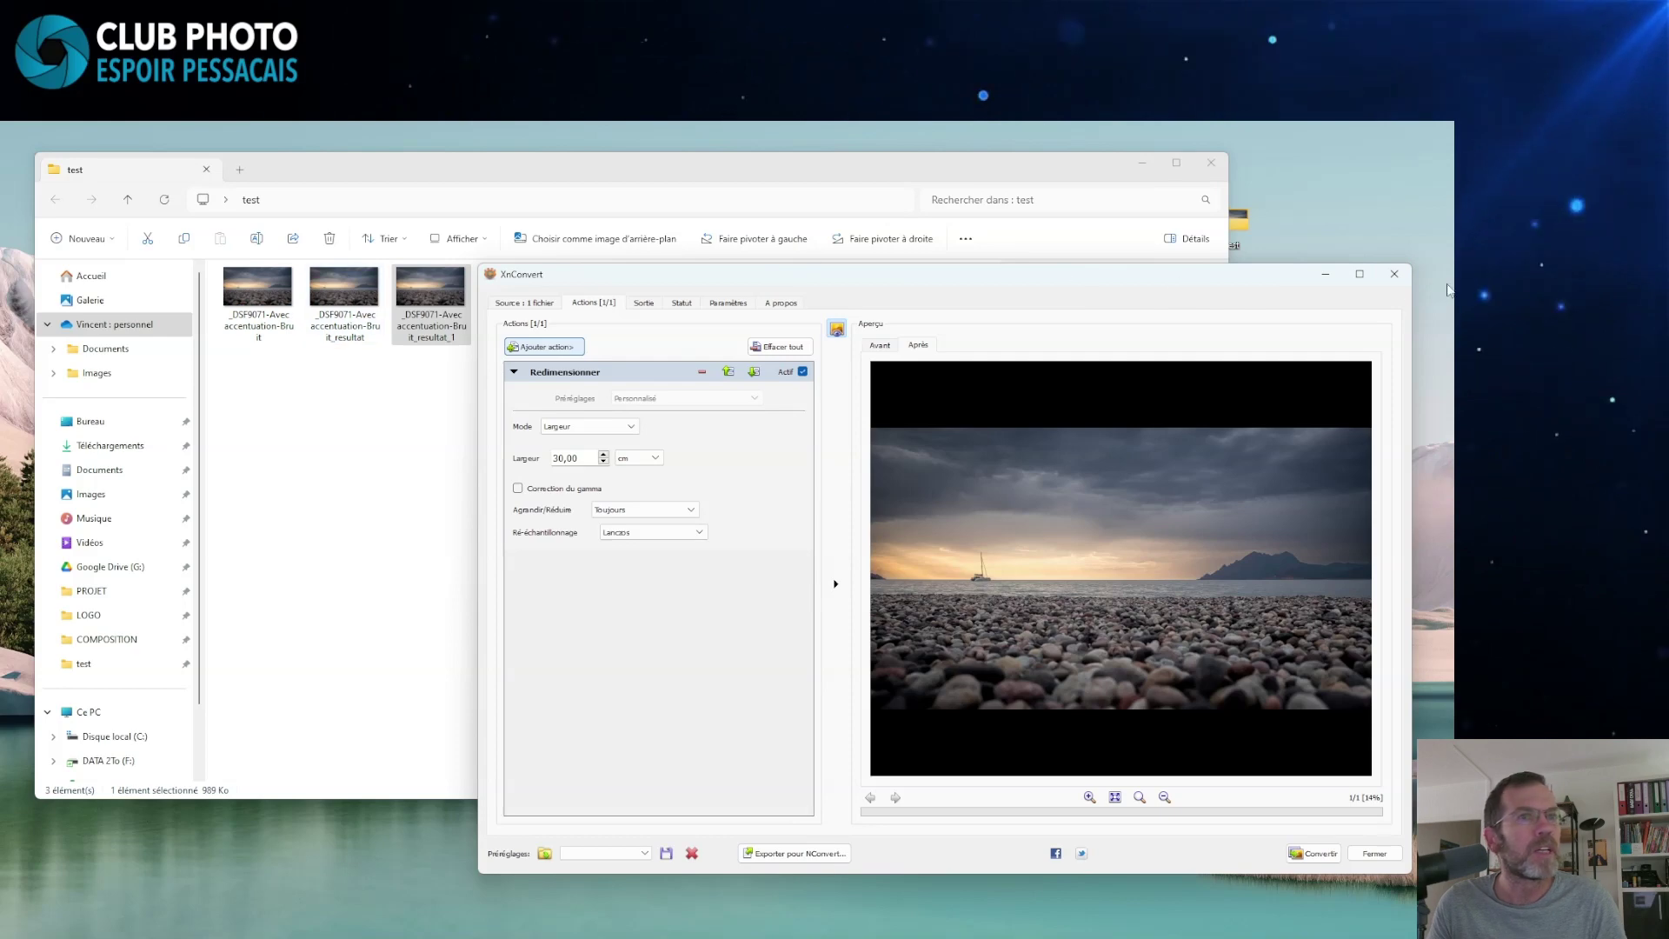
- Close XnConvert, switch to Photoshop and open the recent photo _DSF9071-Avec accentuation-Bruit.jpg
{"action": "left_click", "coordinate": [1391, 275]}
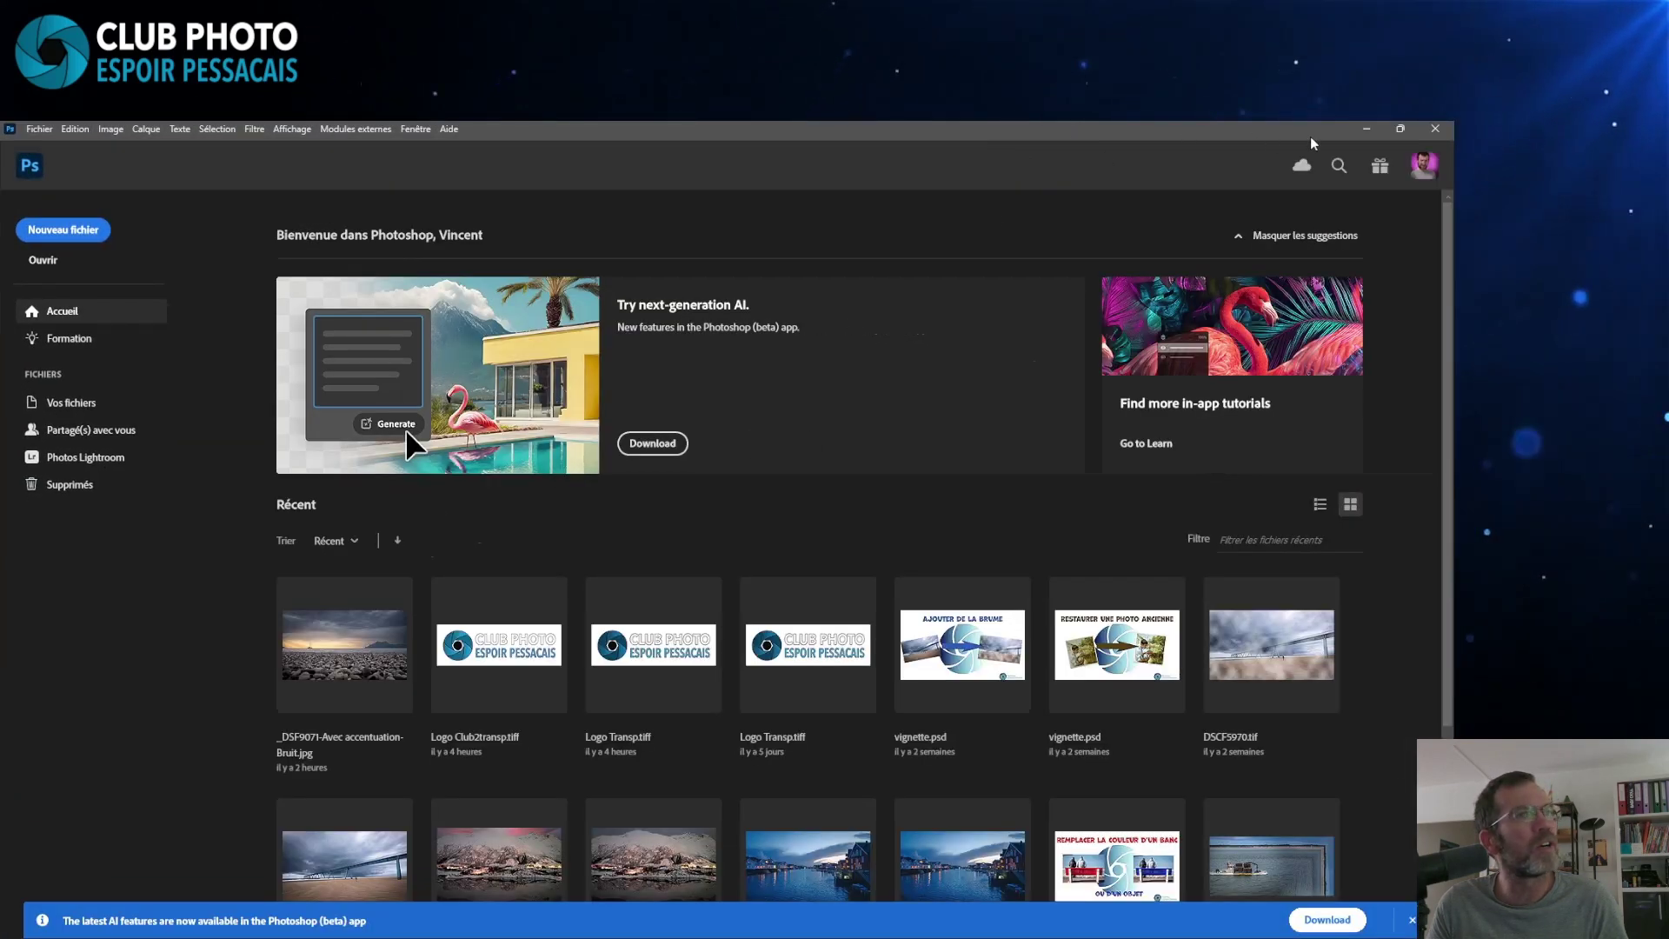
{"action": "key", "text": "super+z"}
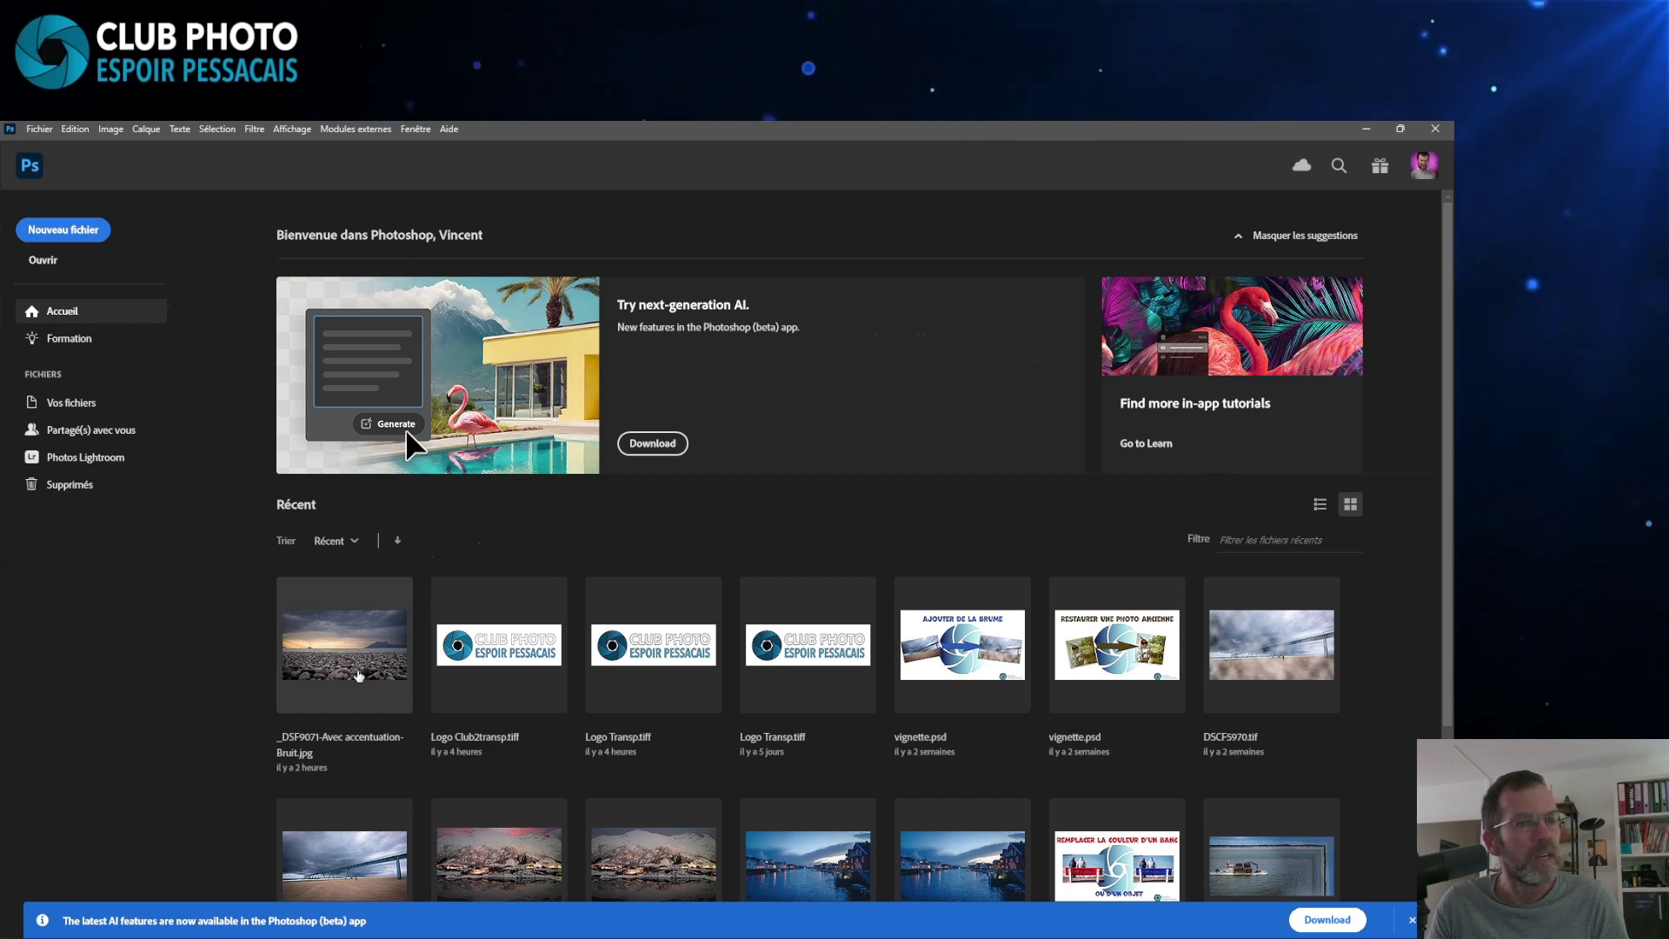
{"action": "left_click", "coordinate": [361, 676]}
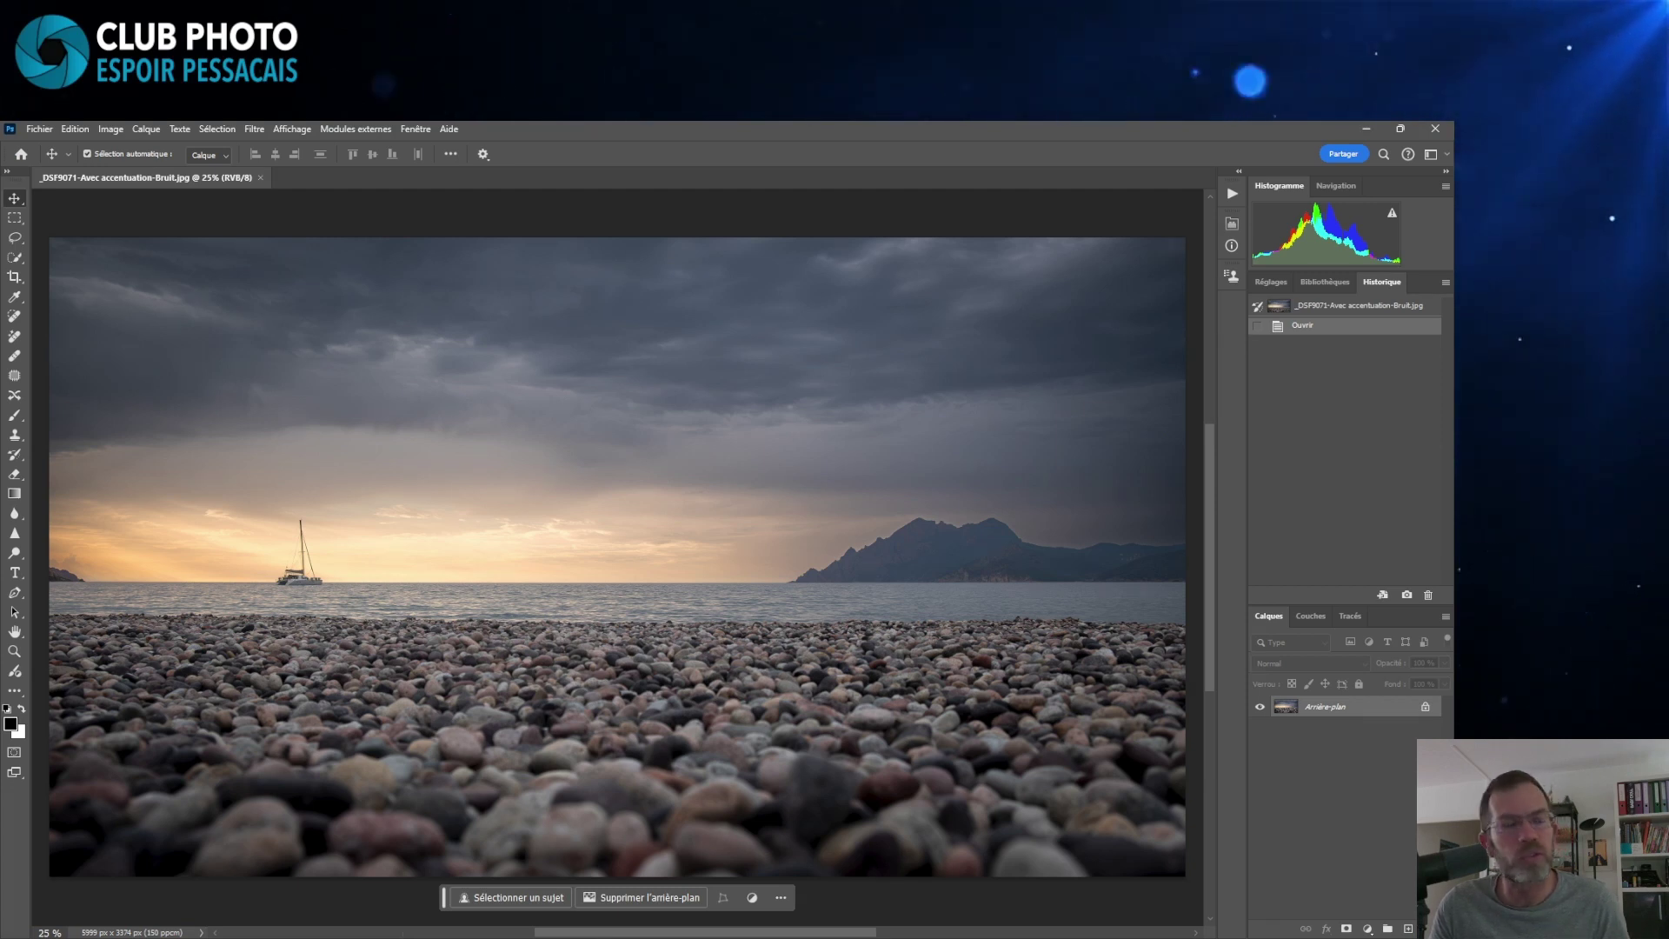
- Set up an Export As of the photo in JPG format with a width of 1920 px, and view the save location
{"action": "left_click", "coordinate": [38, 132]}
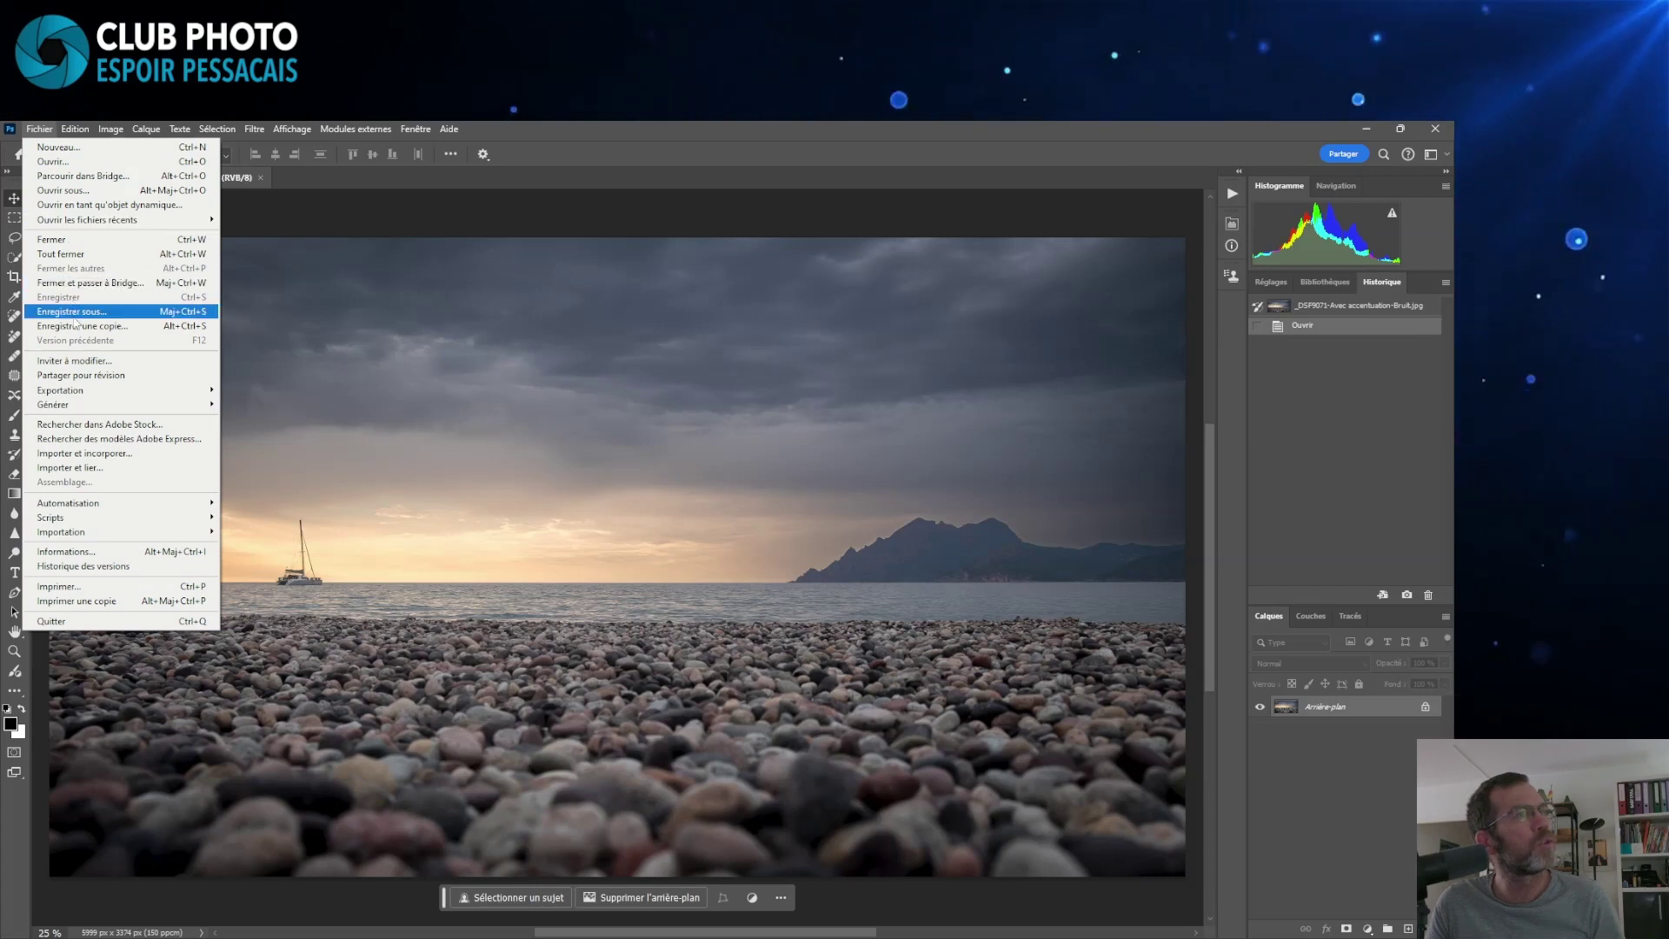
{"action": "mouse_move", "coordinate": [79, 397]}
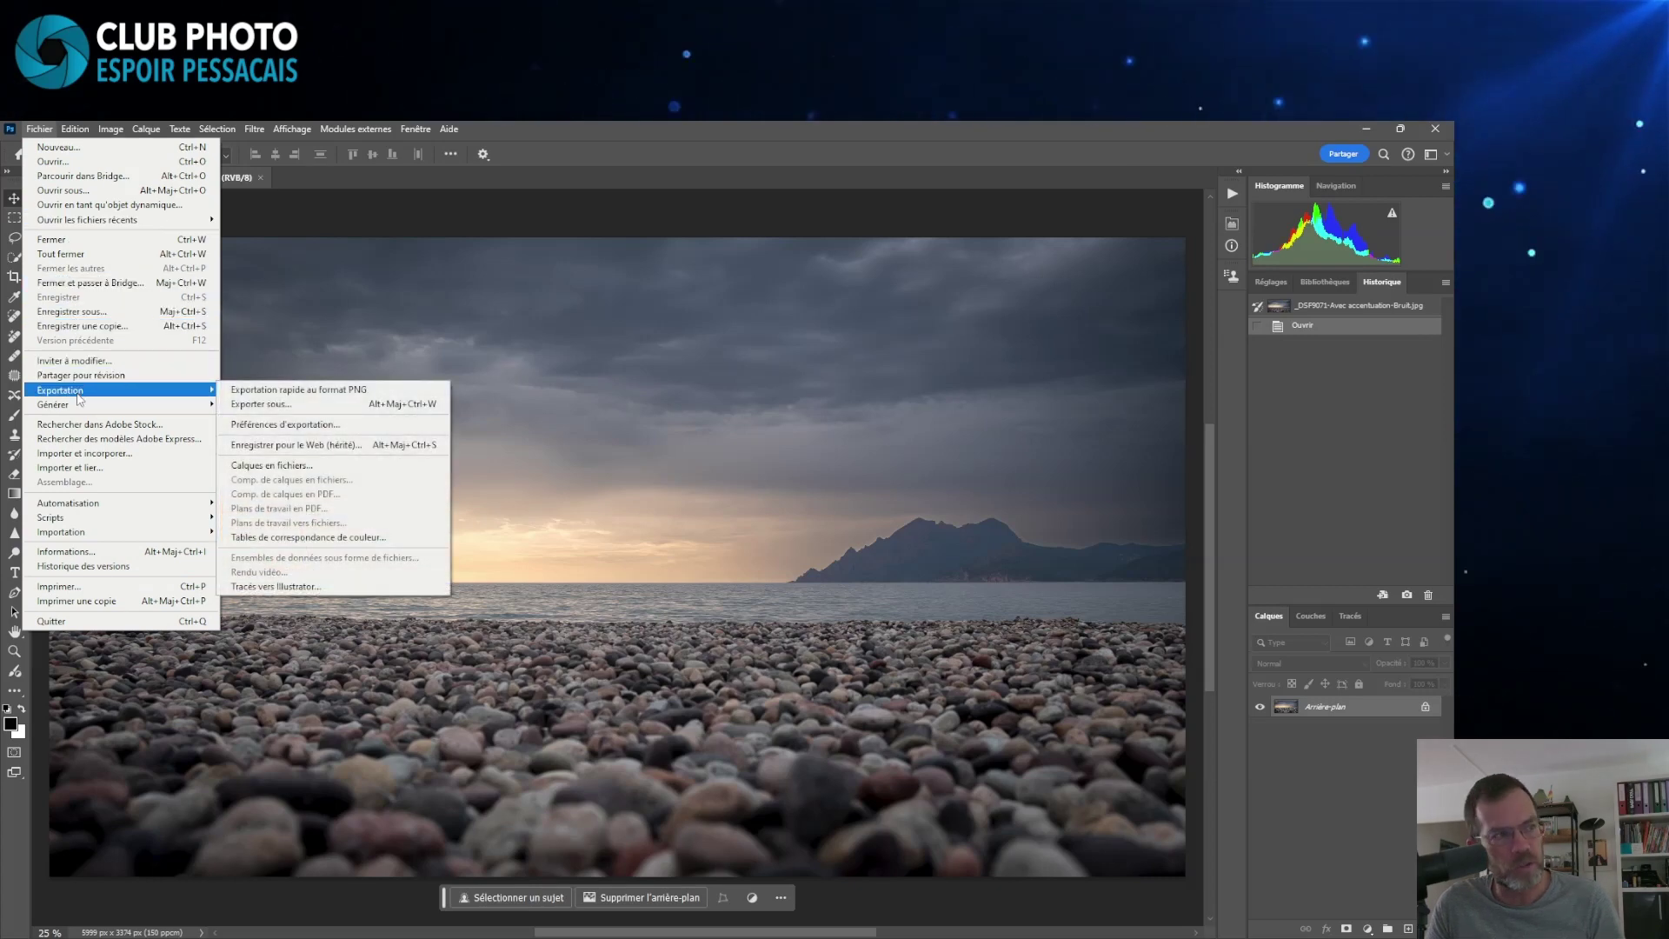
{"action": "left_click", "coordinate": [262, 406]}
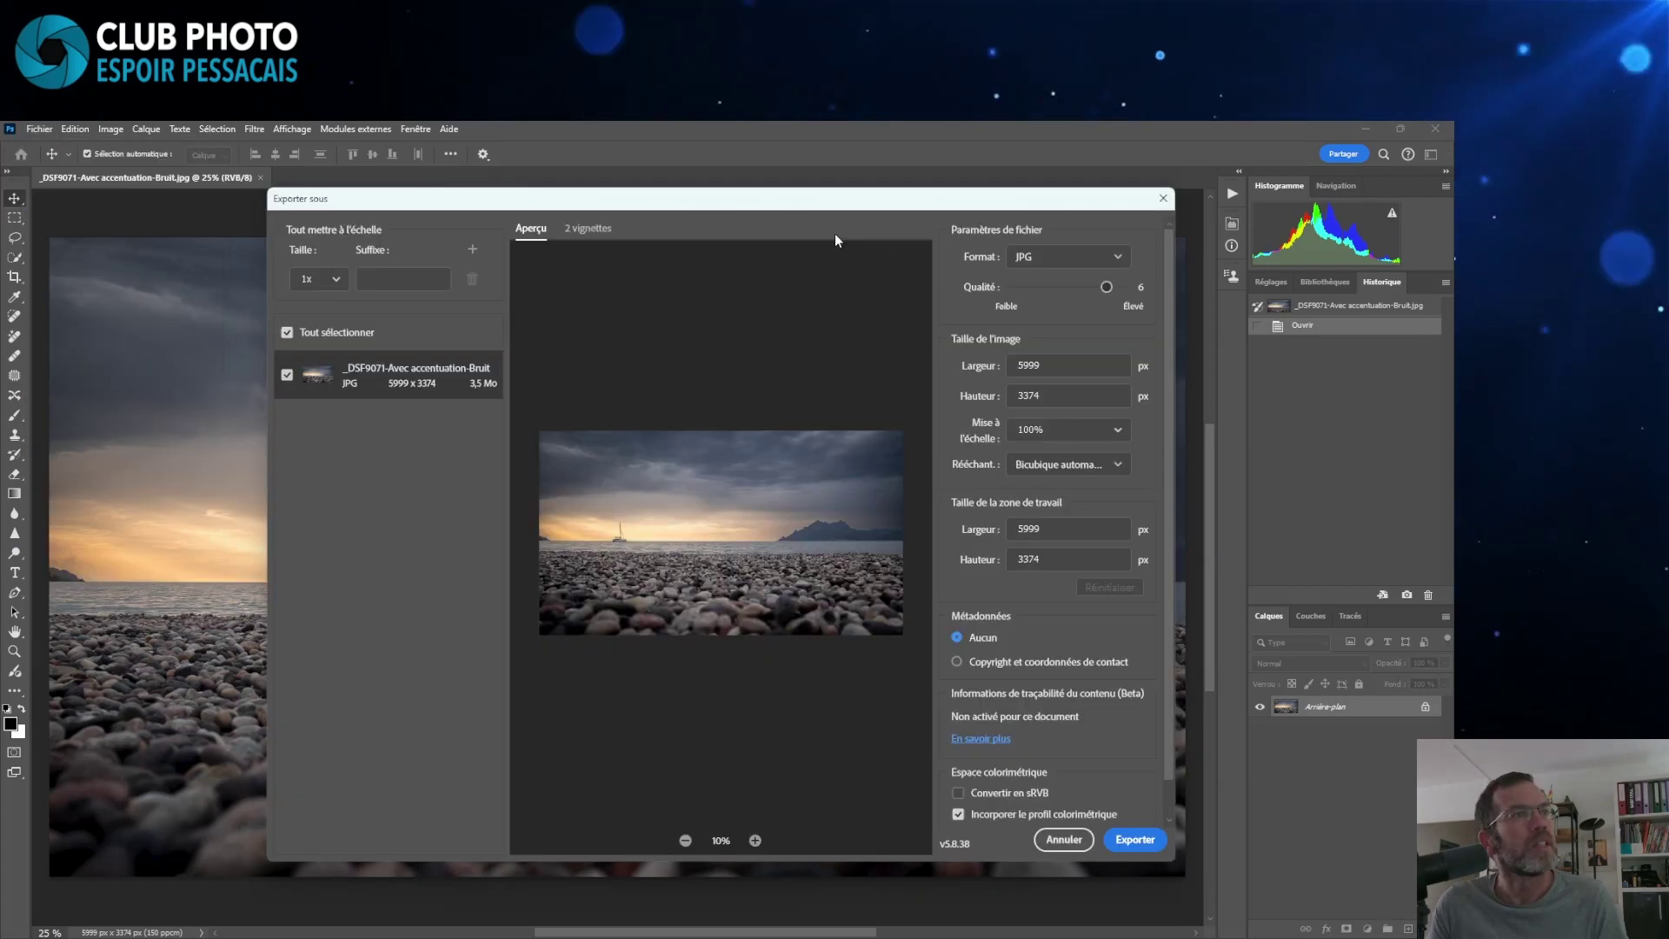
{"action": "left_click", "coordinate": [1051, 259]}
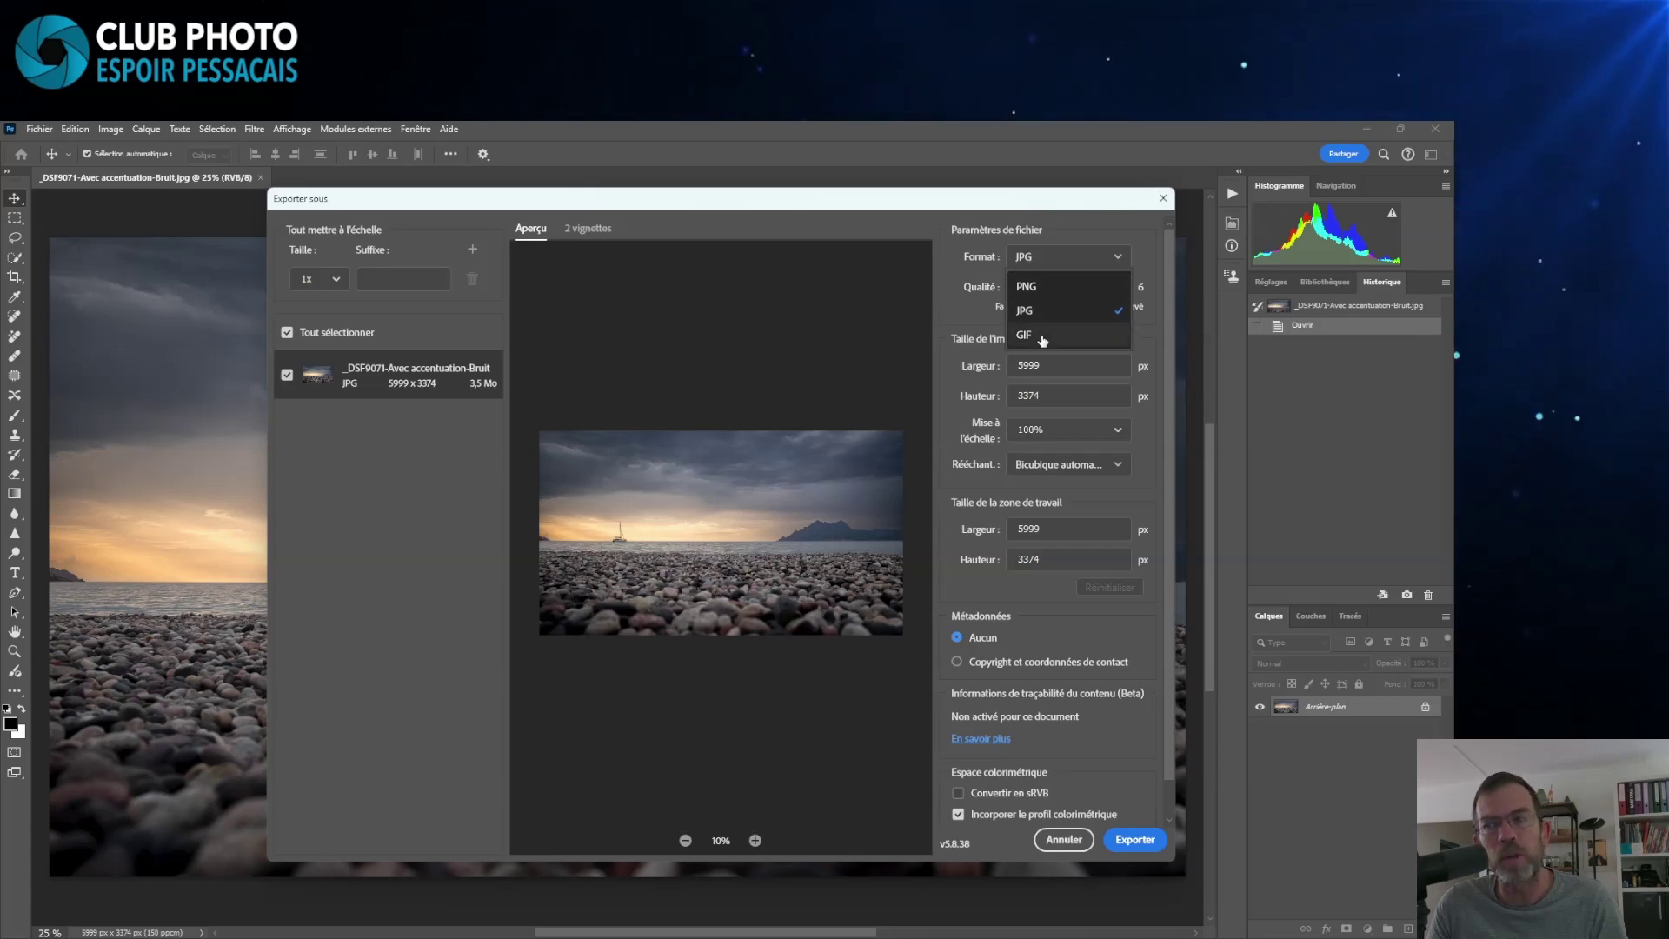
{"action": "left_click", "coordinate": [1037, 310]}
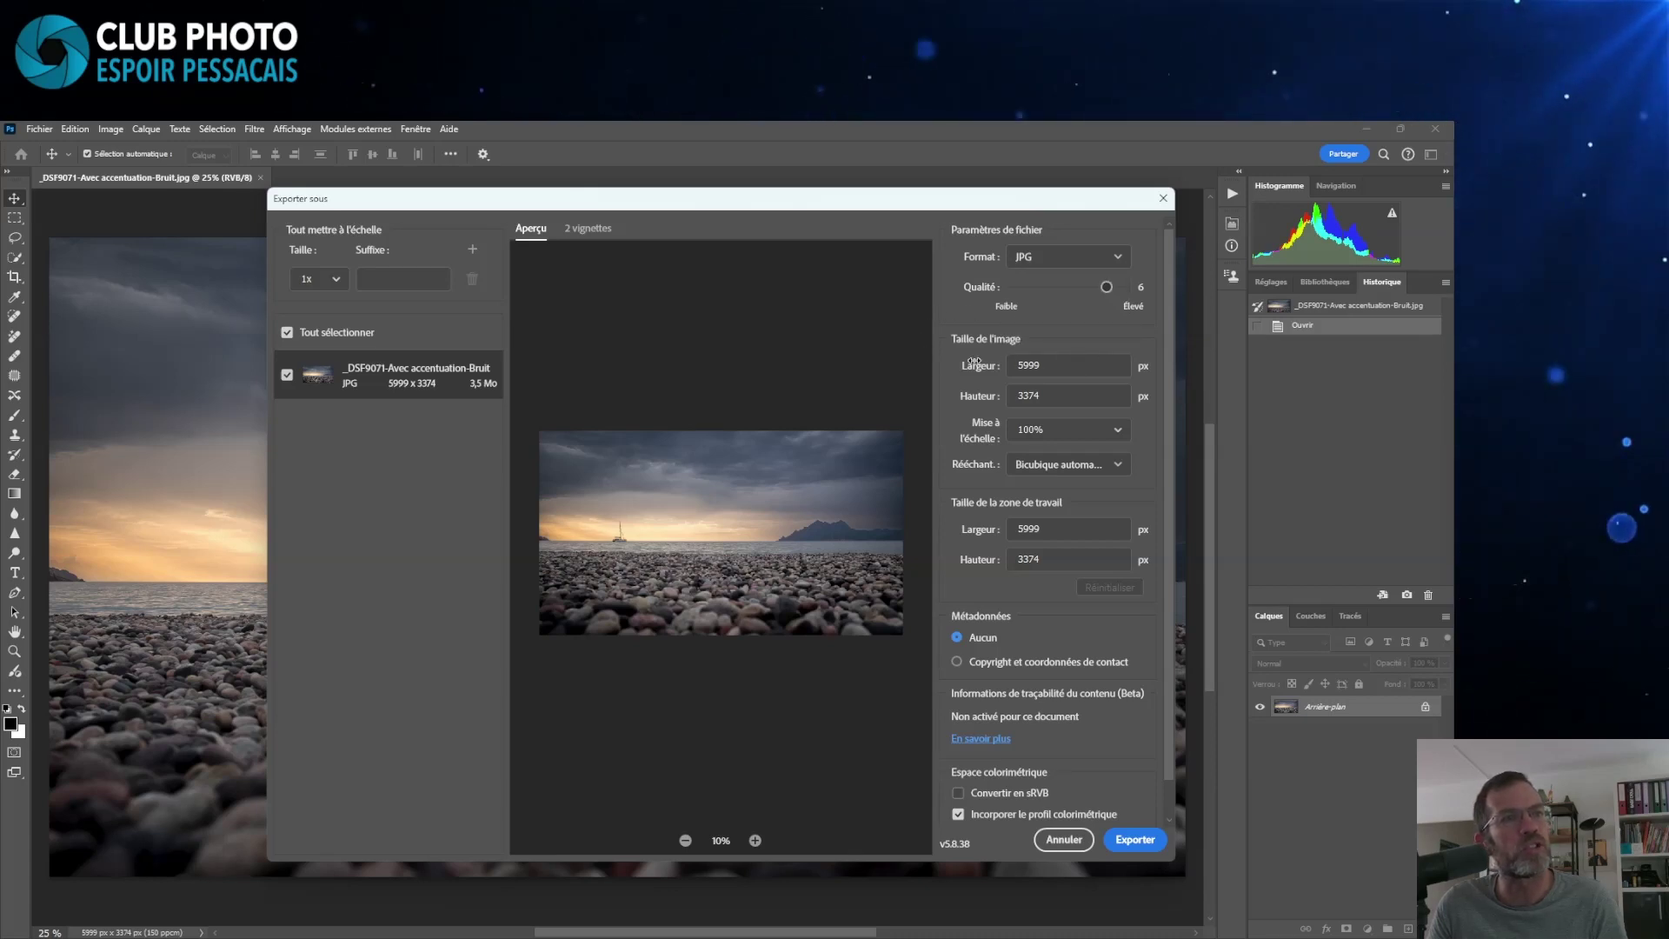
{"action": "double_click", "coordinate": [1078, 365]}
{"action": "type", "text": "1920"}
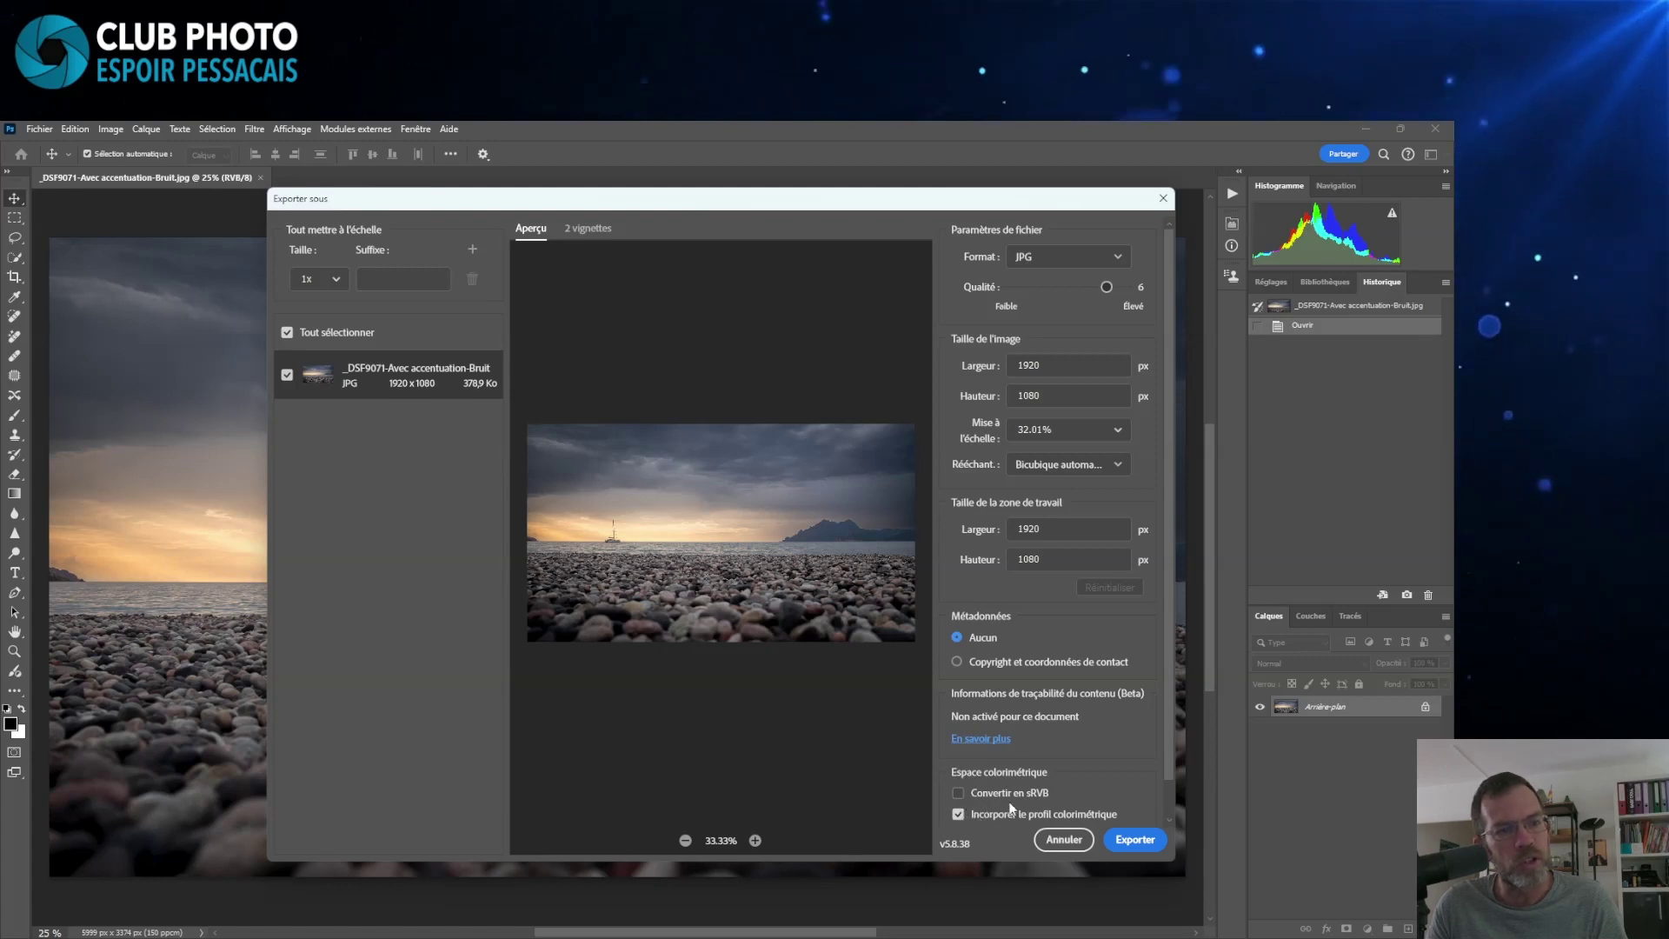
{"action": "left_click", "coordinate": [1132, 839]}
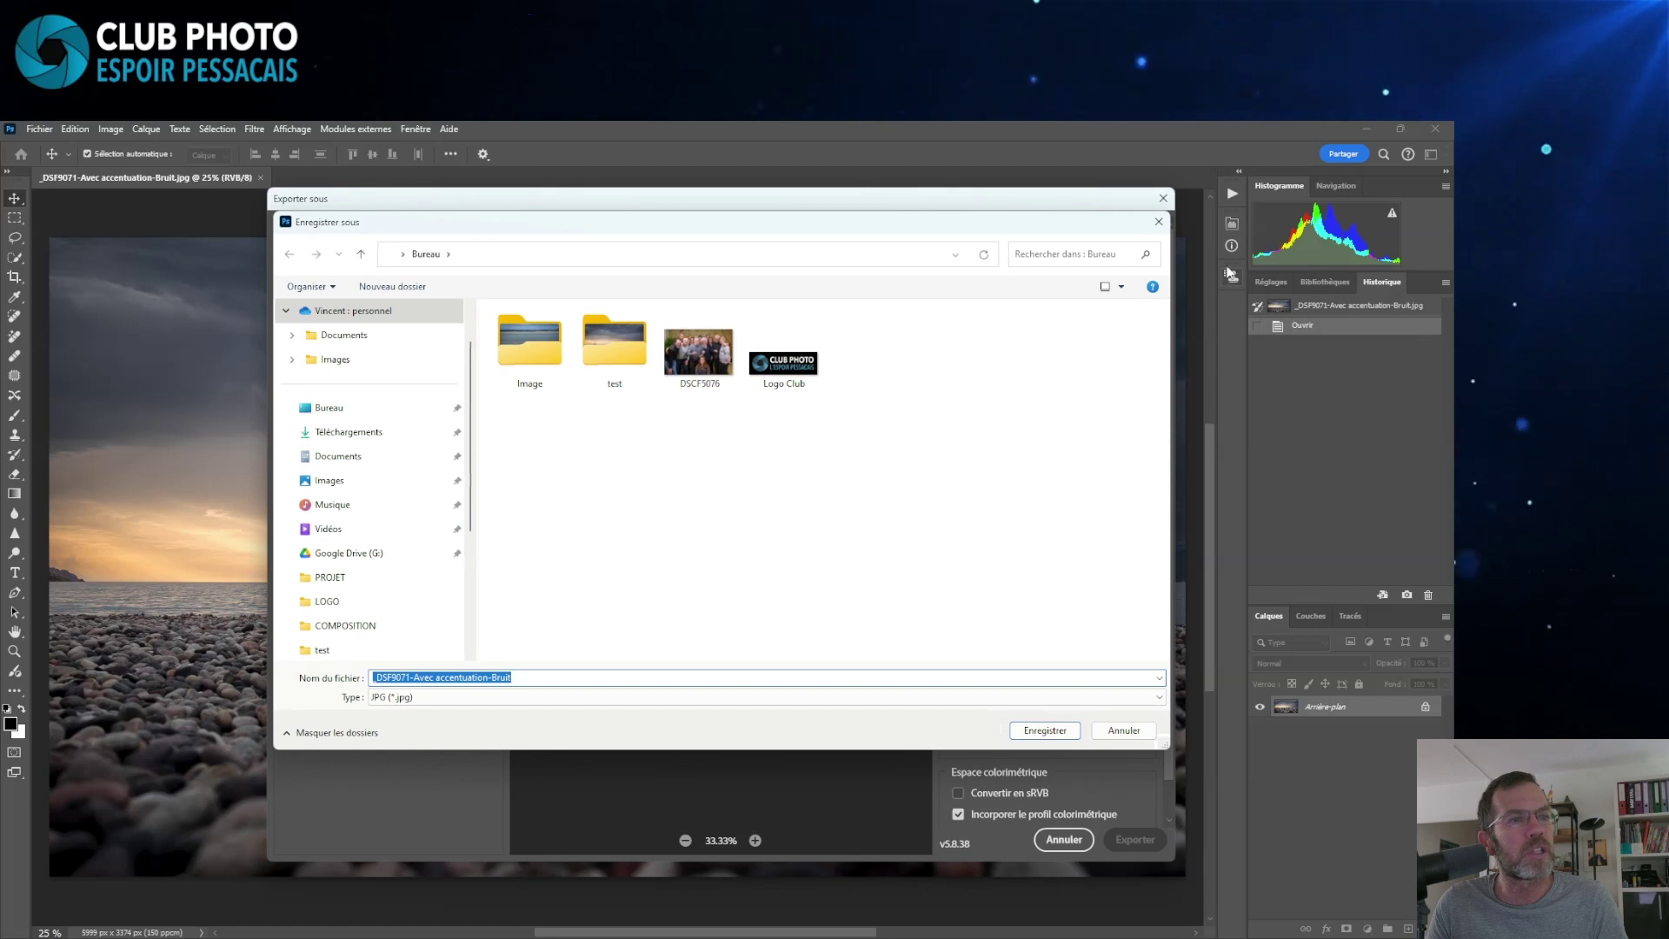
{"action": "key", "text": "Escape"}
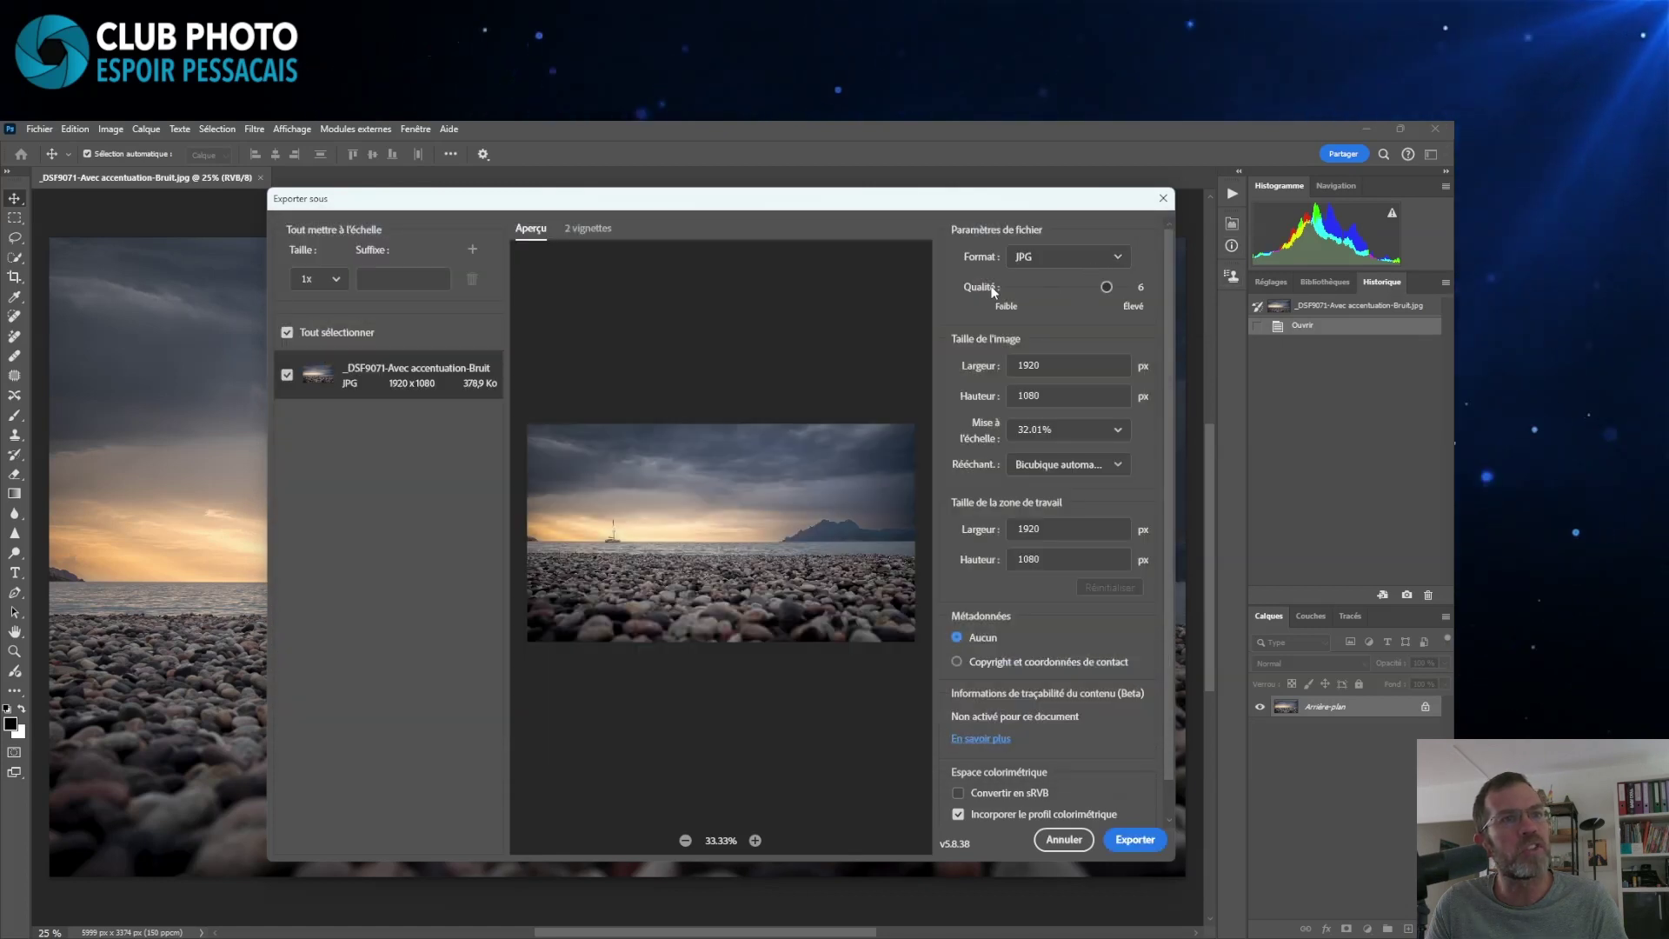
- Raise the JPG export quality to 7, view the save location again and close the export without saving
{"action": "mouse_move", "coordinate": [1106, 287]}
{"action": "left_mouse_down"}
{"action": "mouse_move", "coordinate": [1144, 290]}
{"action": "mouse_move", "coordinate": [1121, 294]}
{"action": "left_mouse_up"}
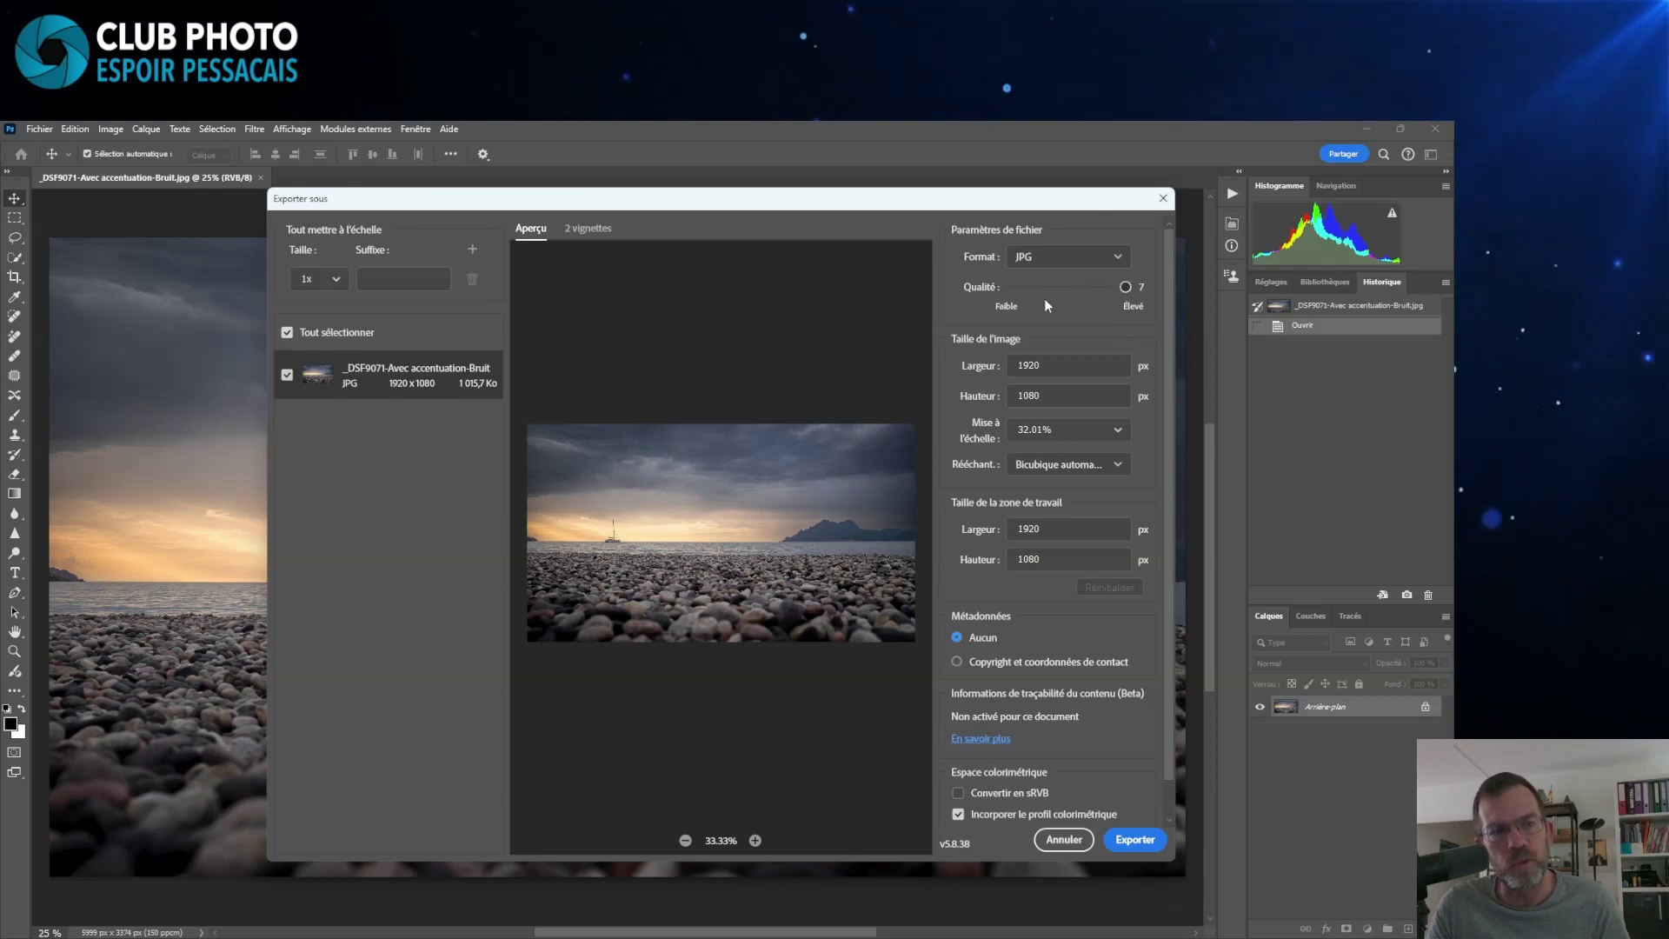
{"action": "left_click", "coordinate": [1139, 841]}
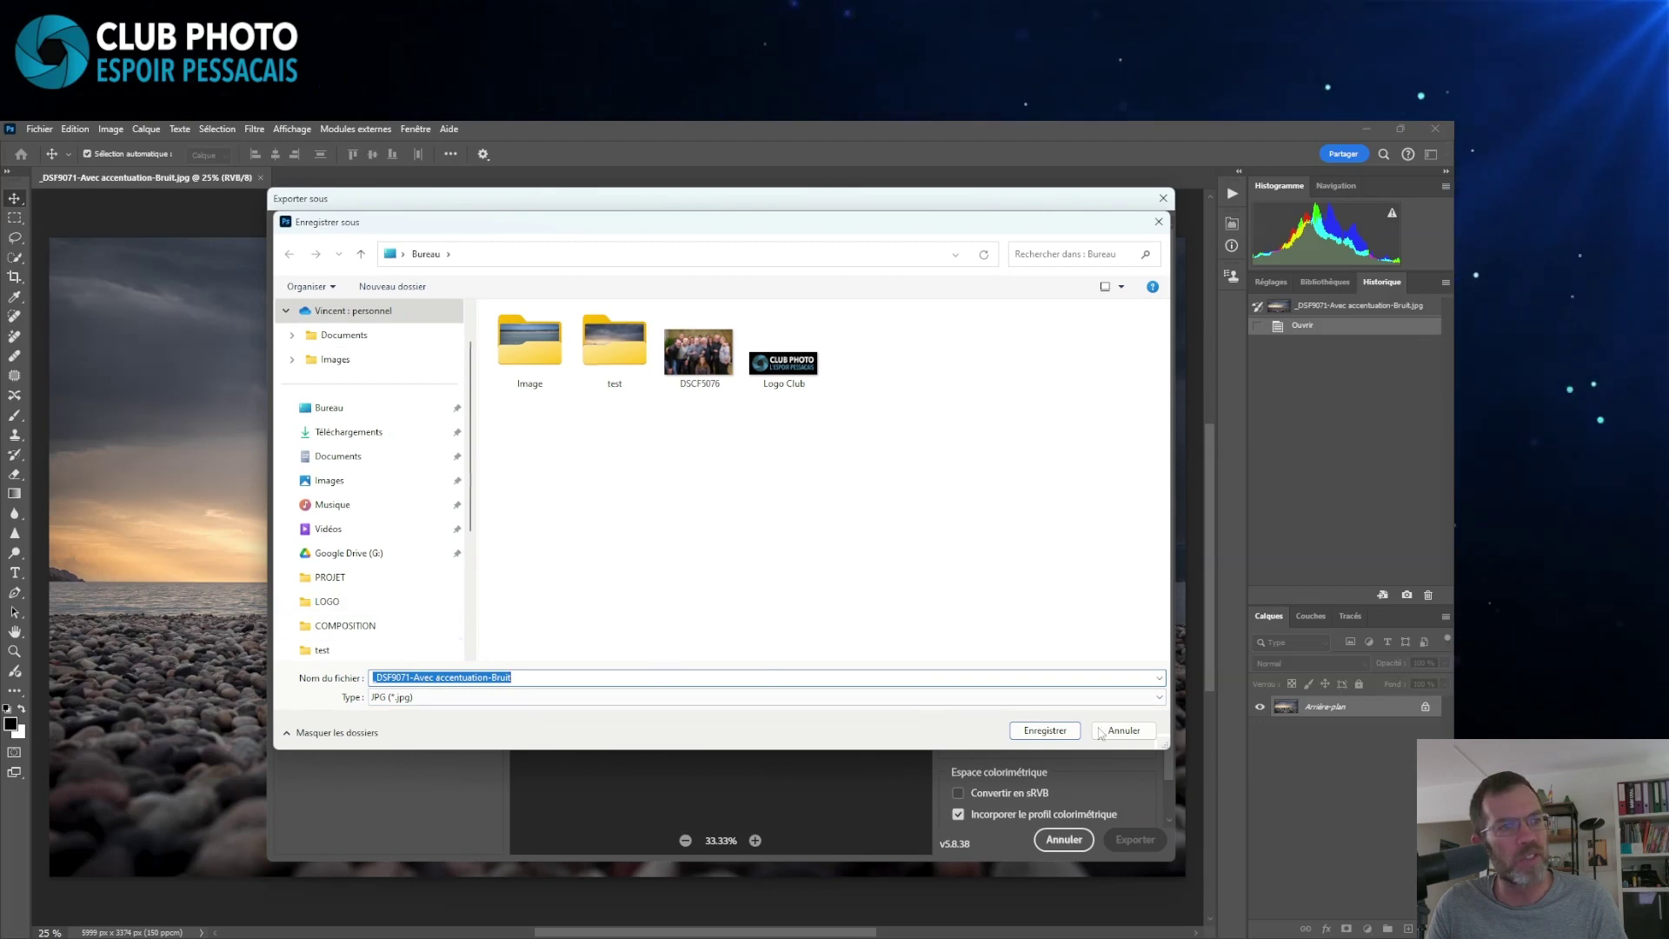
{"action": "left_click", "coordinate": [1126, 731]}
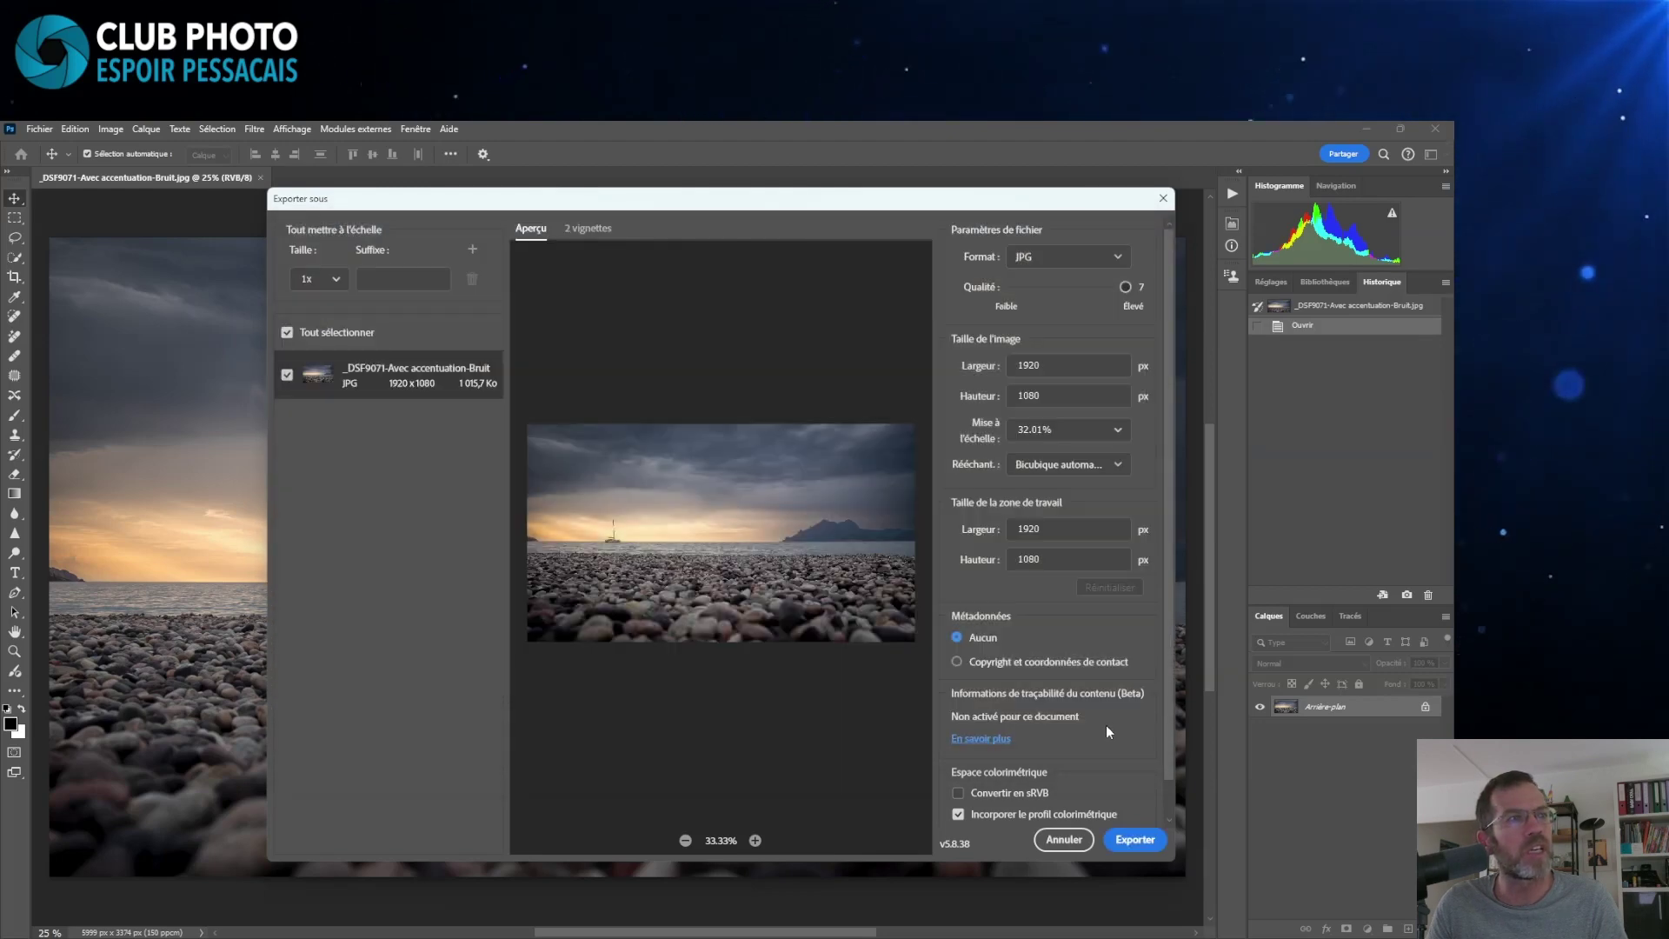
{"action": "left_click", "coordinate": [1163, 199]}
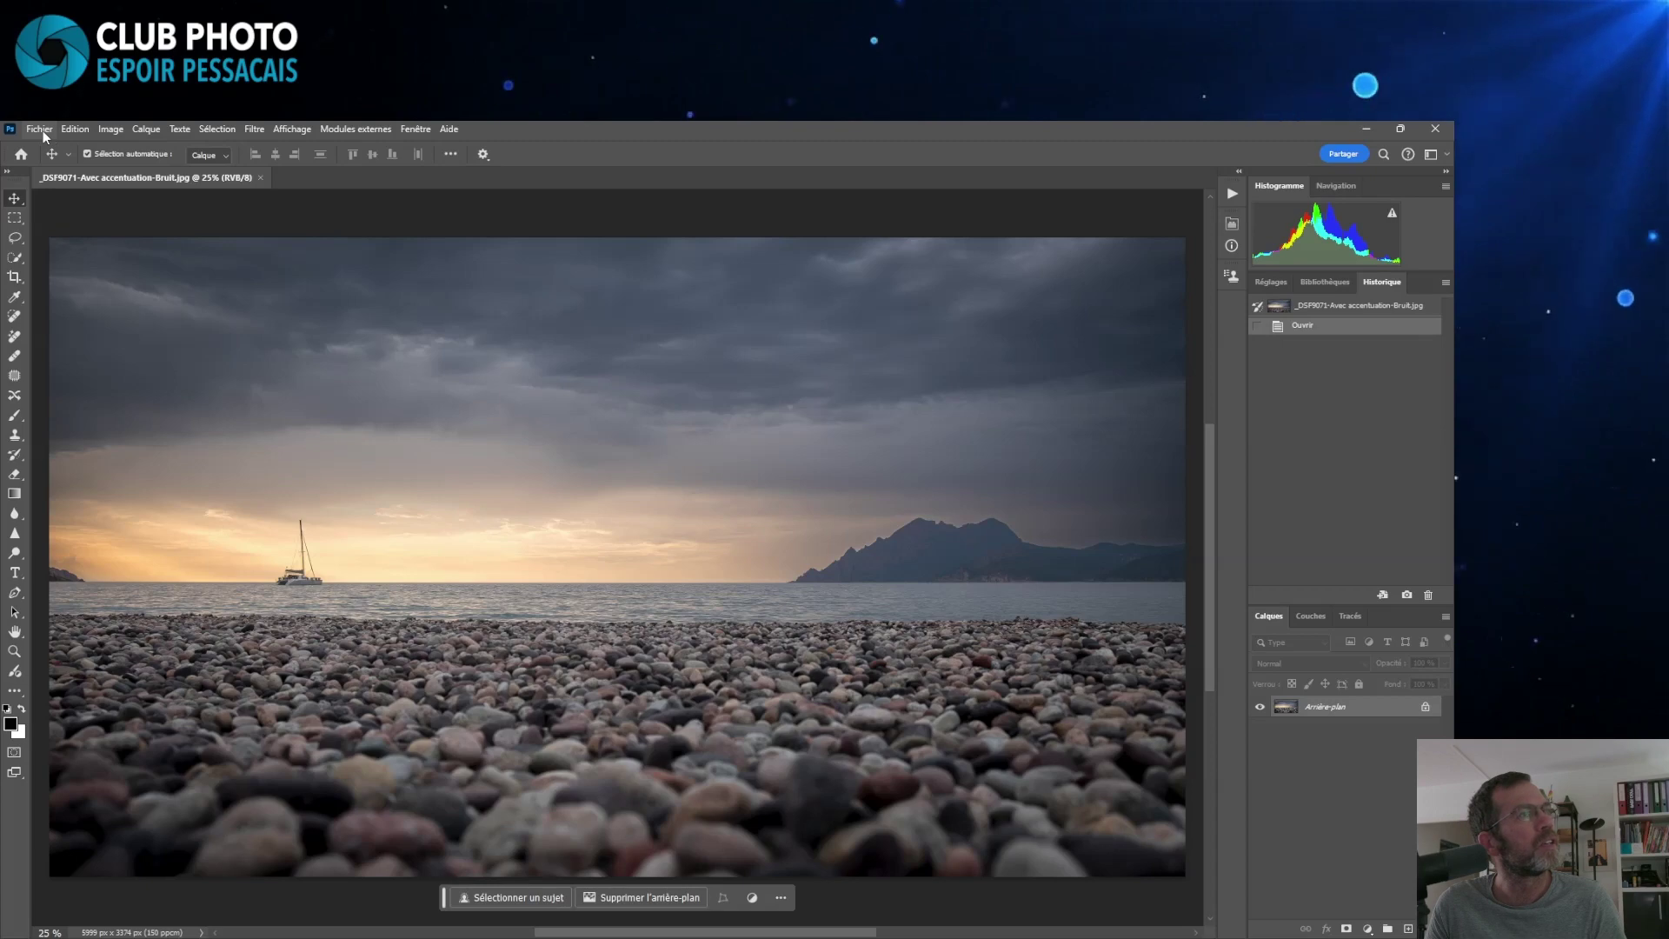
- Open the image size settings and set the width to 30 with centimetres as the unit
{"action": "left_click", "coordinate": [105, 128]}
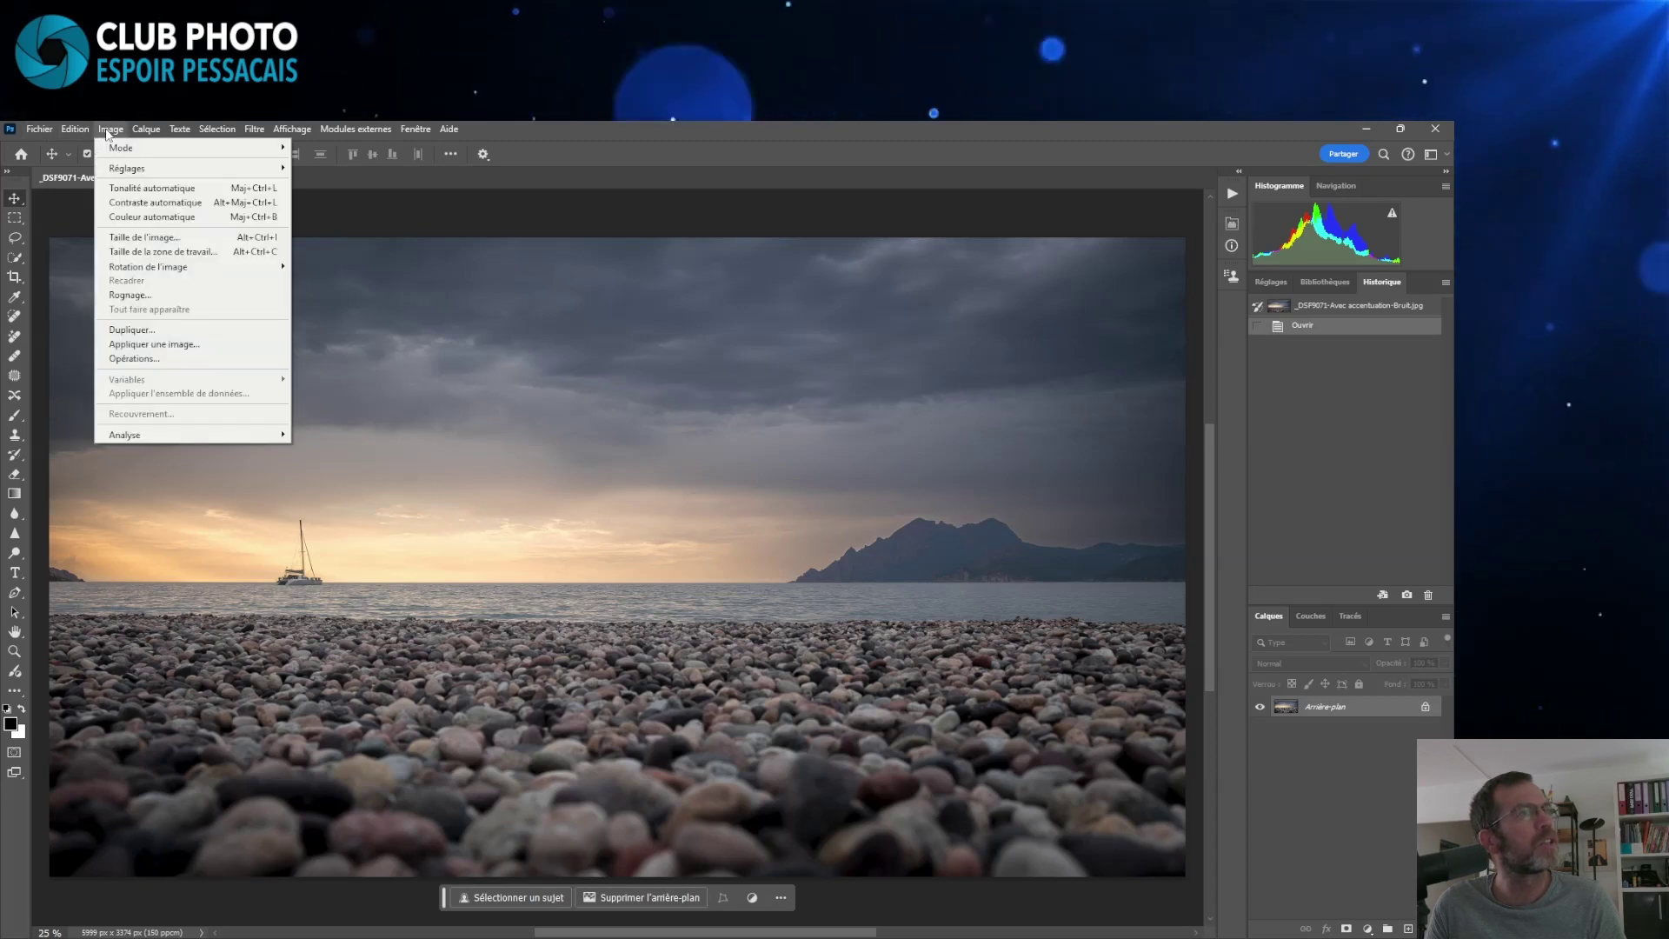
{"action": "left_click", "coordinate": [148, 237]}
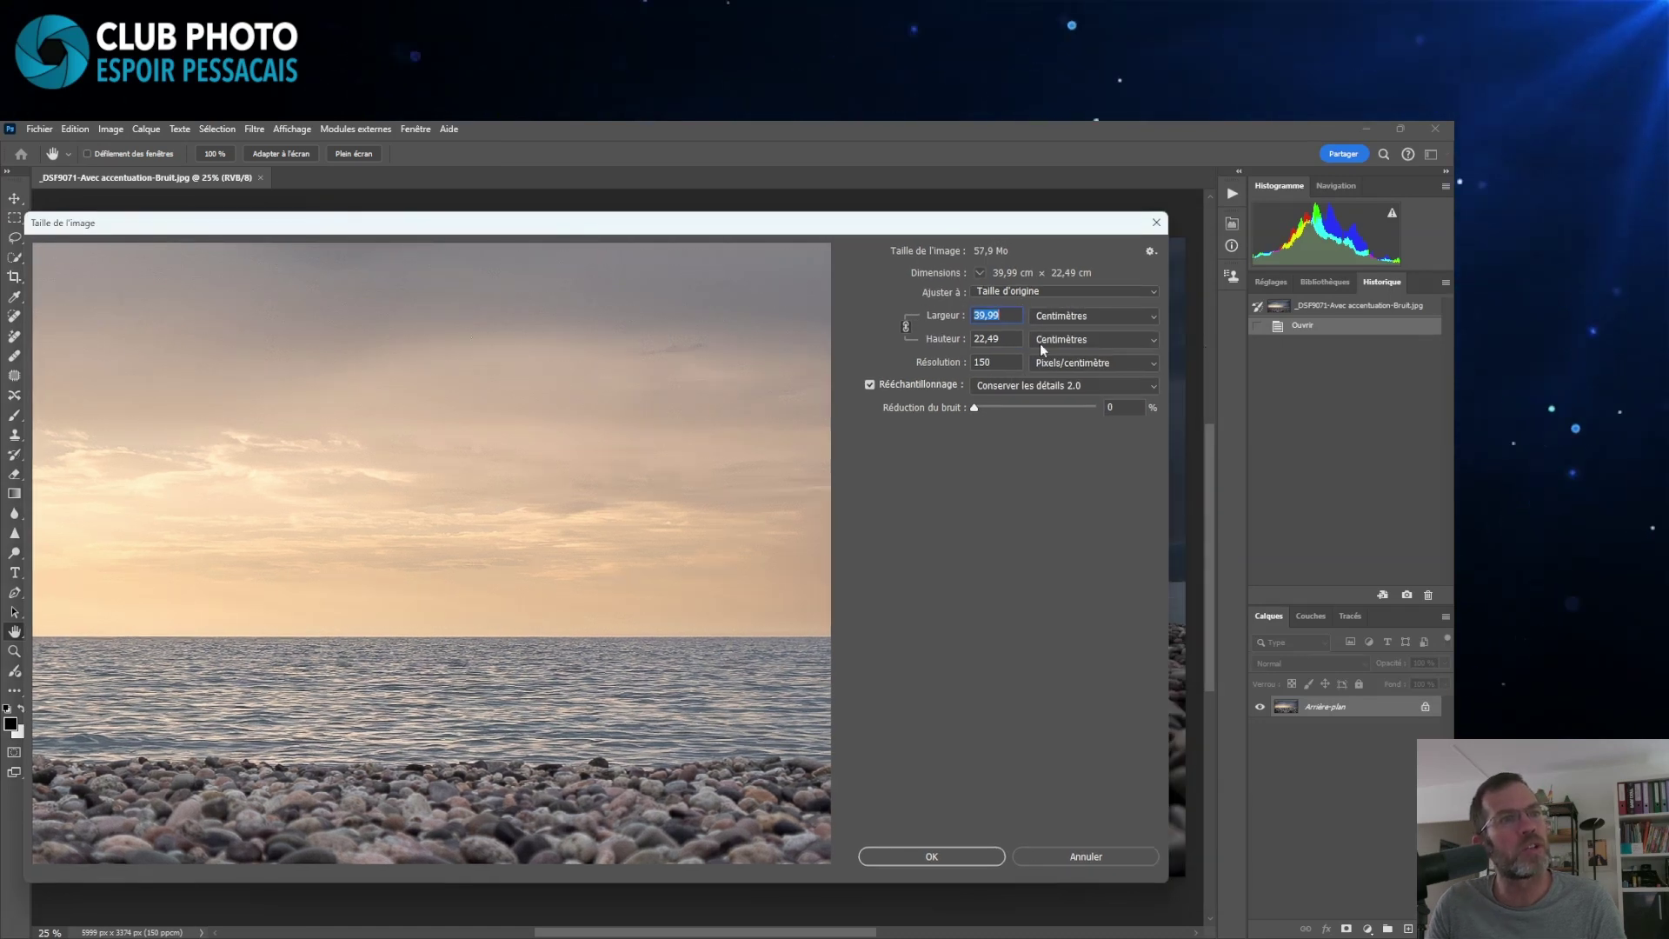
{"action": "left_click", "coordinate": [1087, 315]}
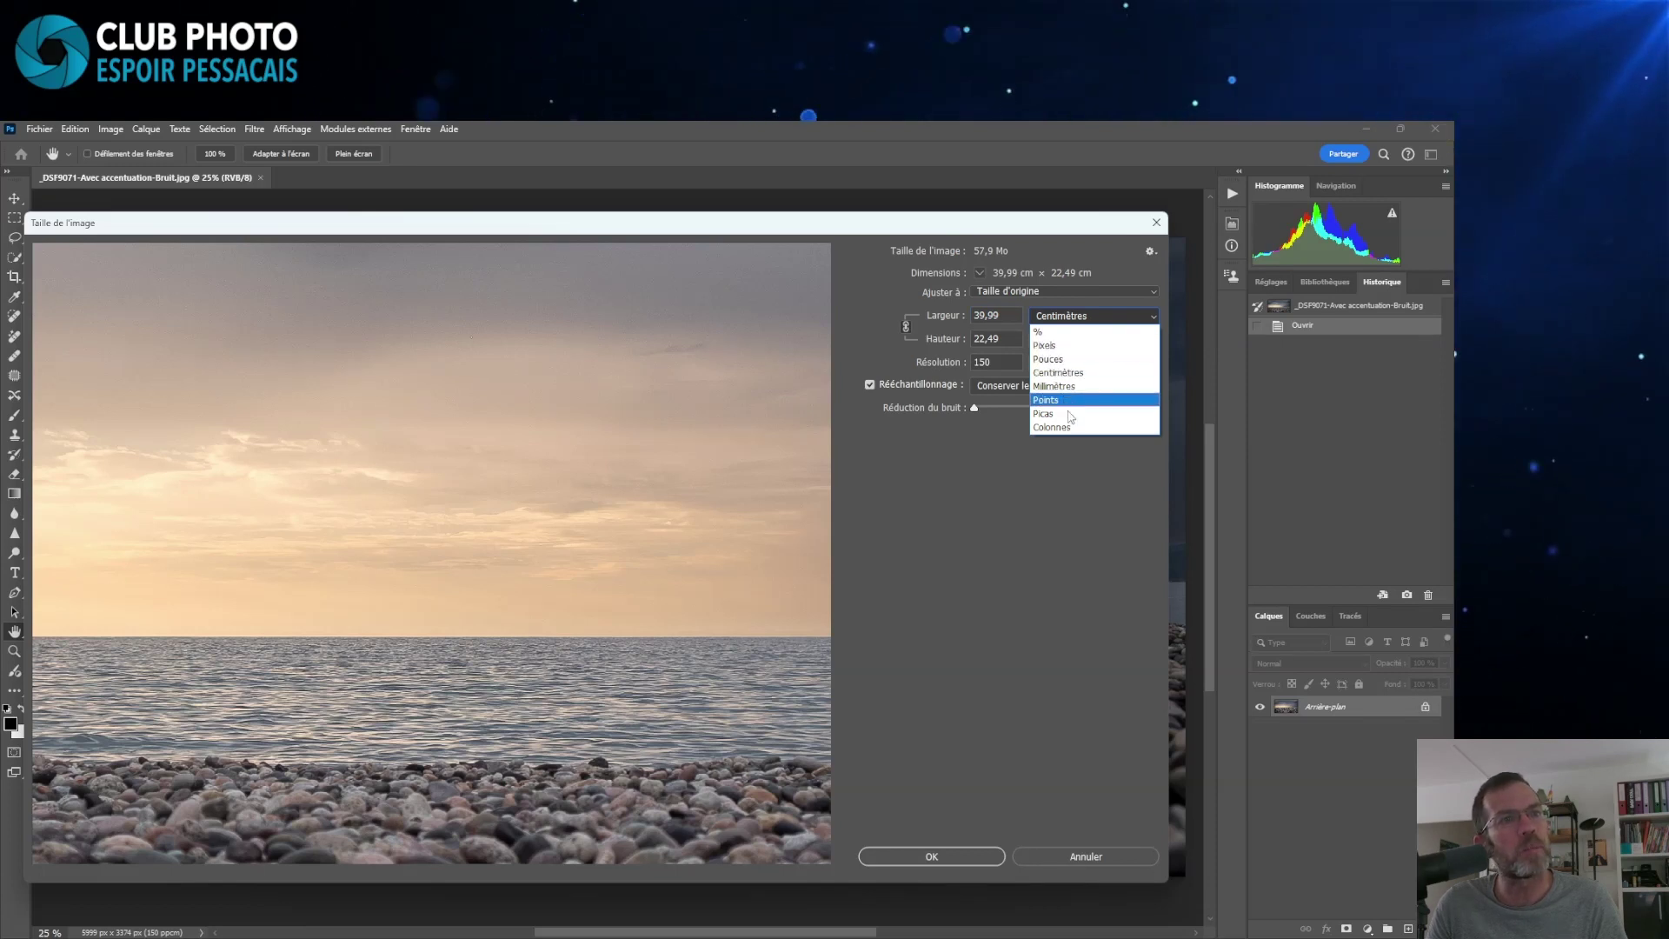
{"action": "left_click", "coordinate": [1080, 376]}
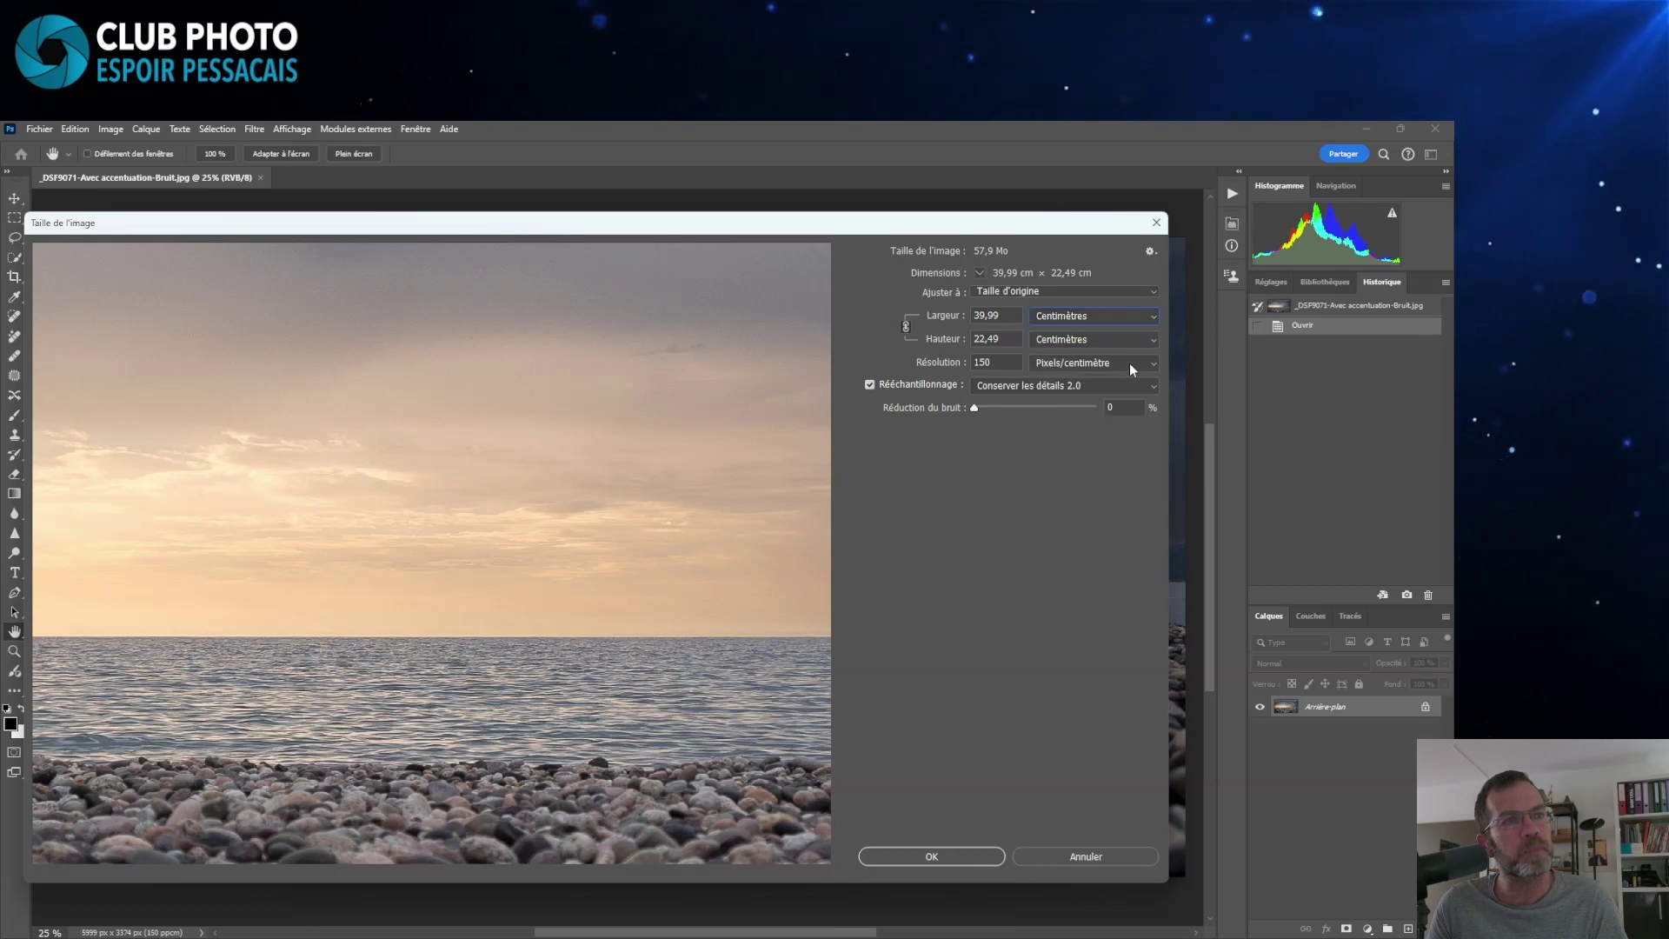
{"action": "left_click", "coordinate": [906, 326]}
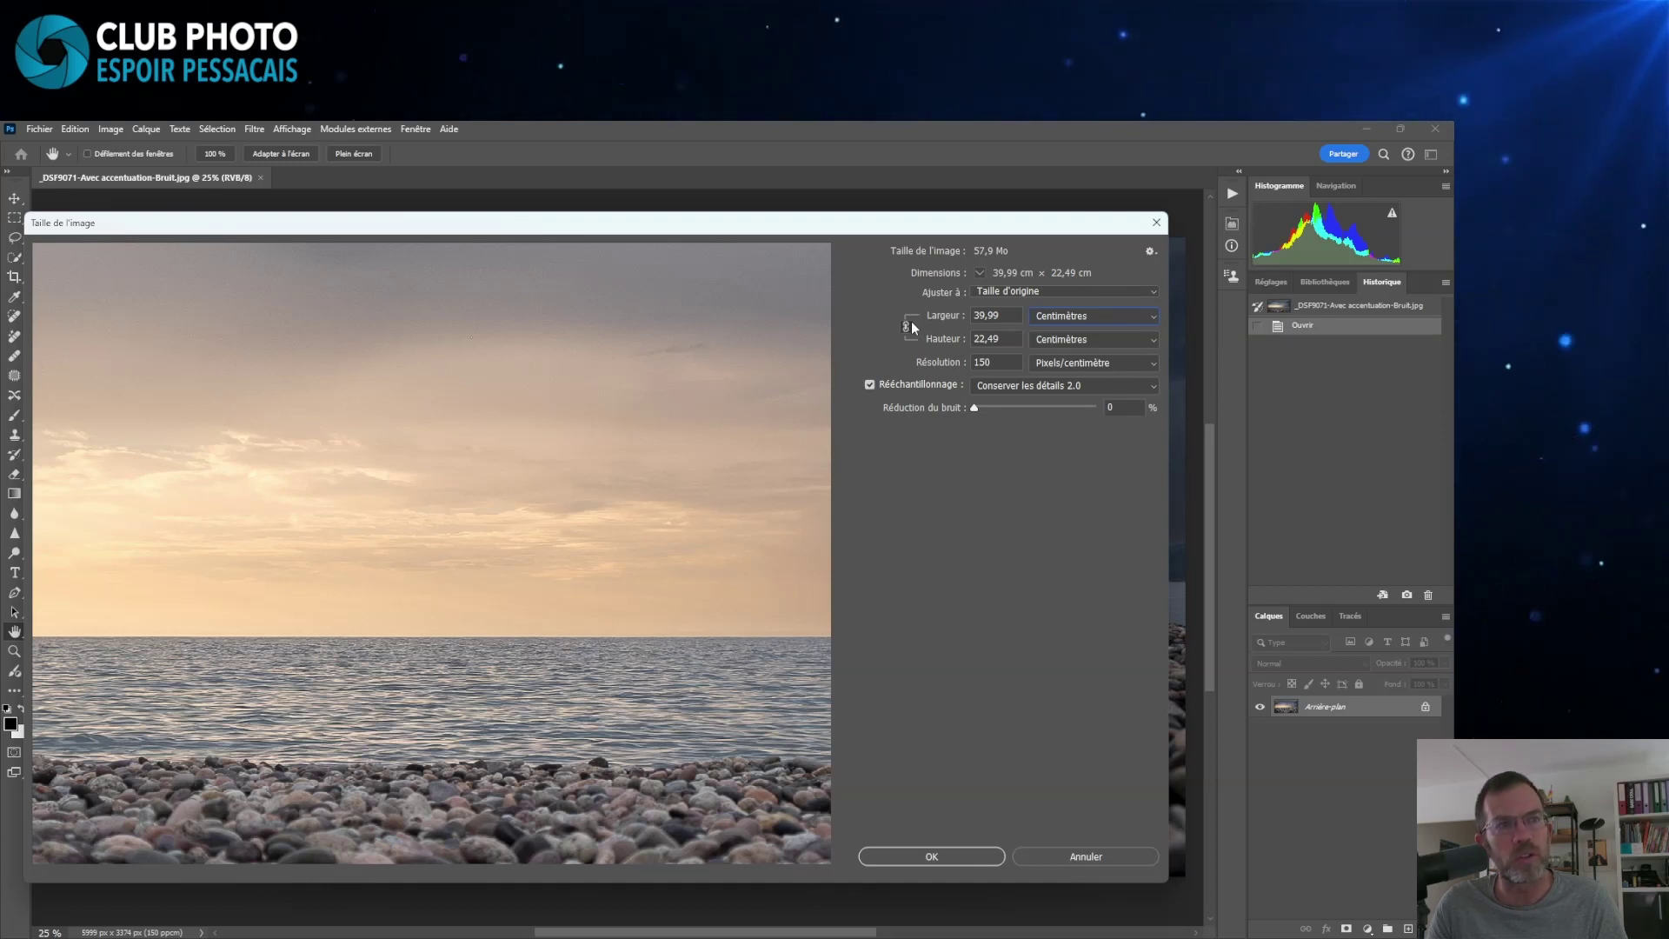
{"action": "double_click", "coordinate": [971, 311]}
{"action": "type", "text": "30"}
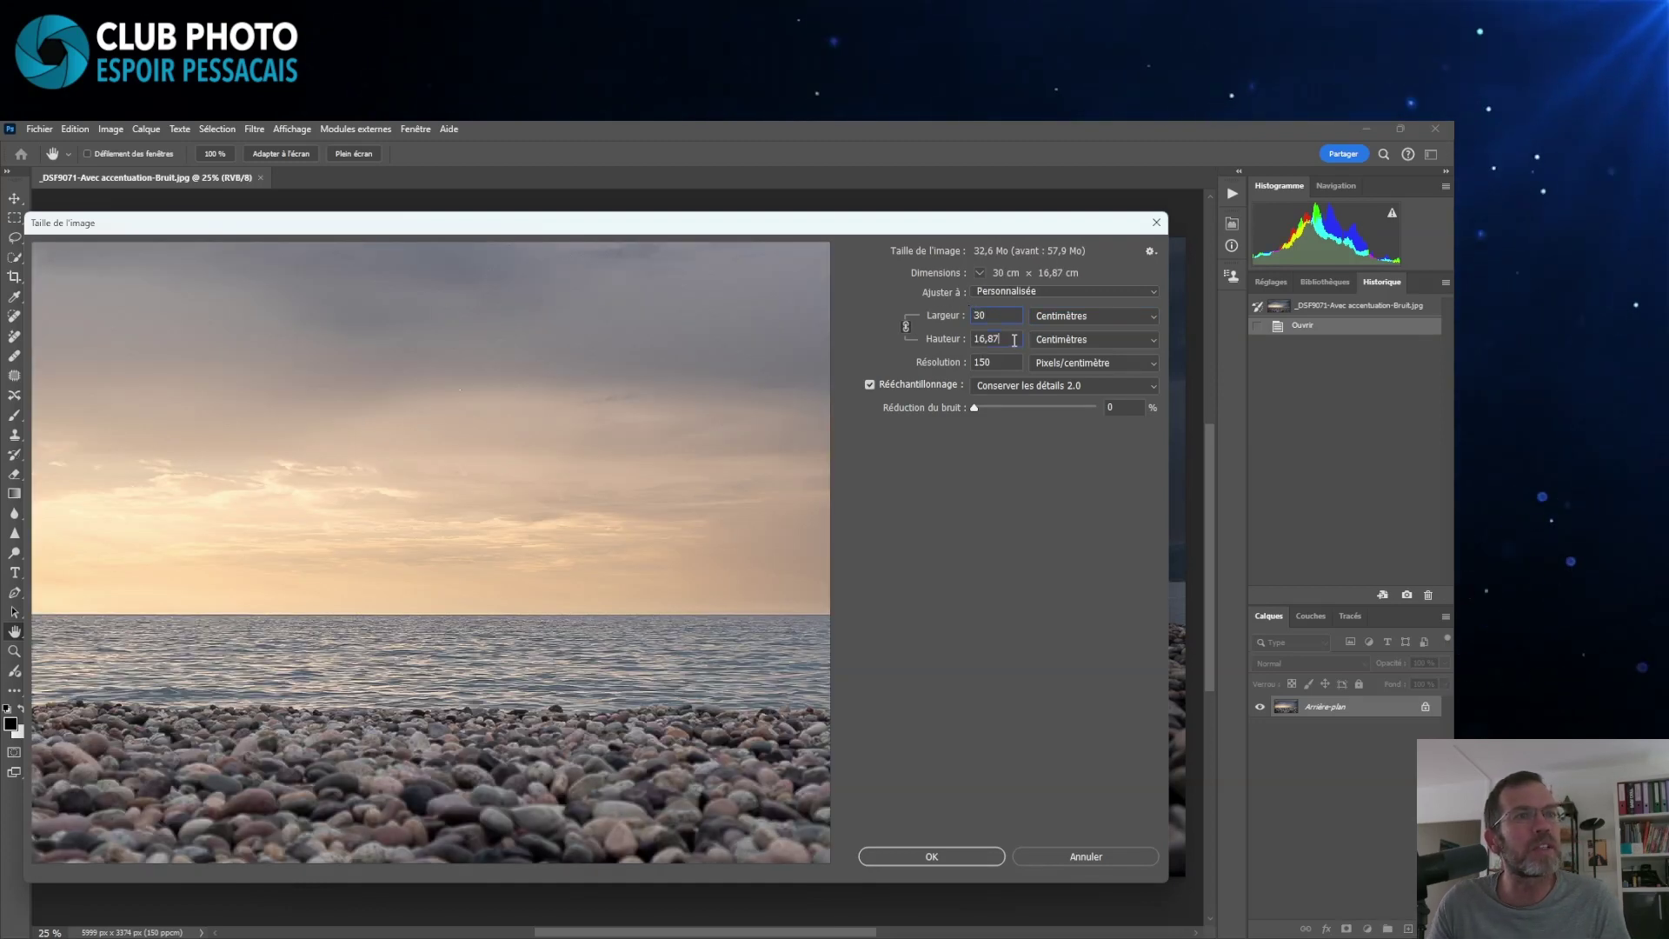
- Set the resolution to 300 pixels/centimetre, check the whole photo in the preview and apply the new image size
{"action": "left_click", "coordinate": [1006, 339]}
{"action": "mouse_move", "coordinate": [705, 788]}
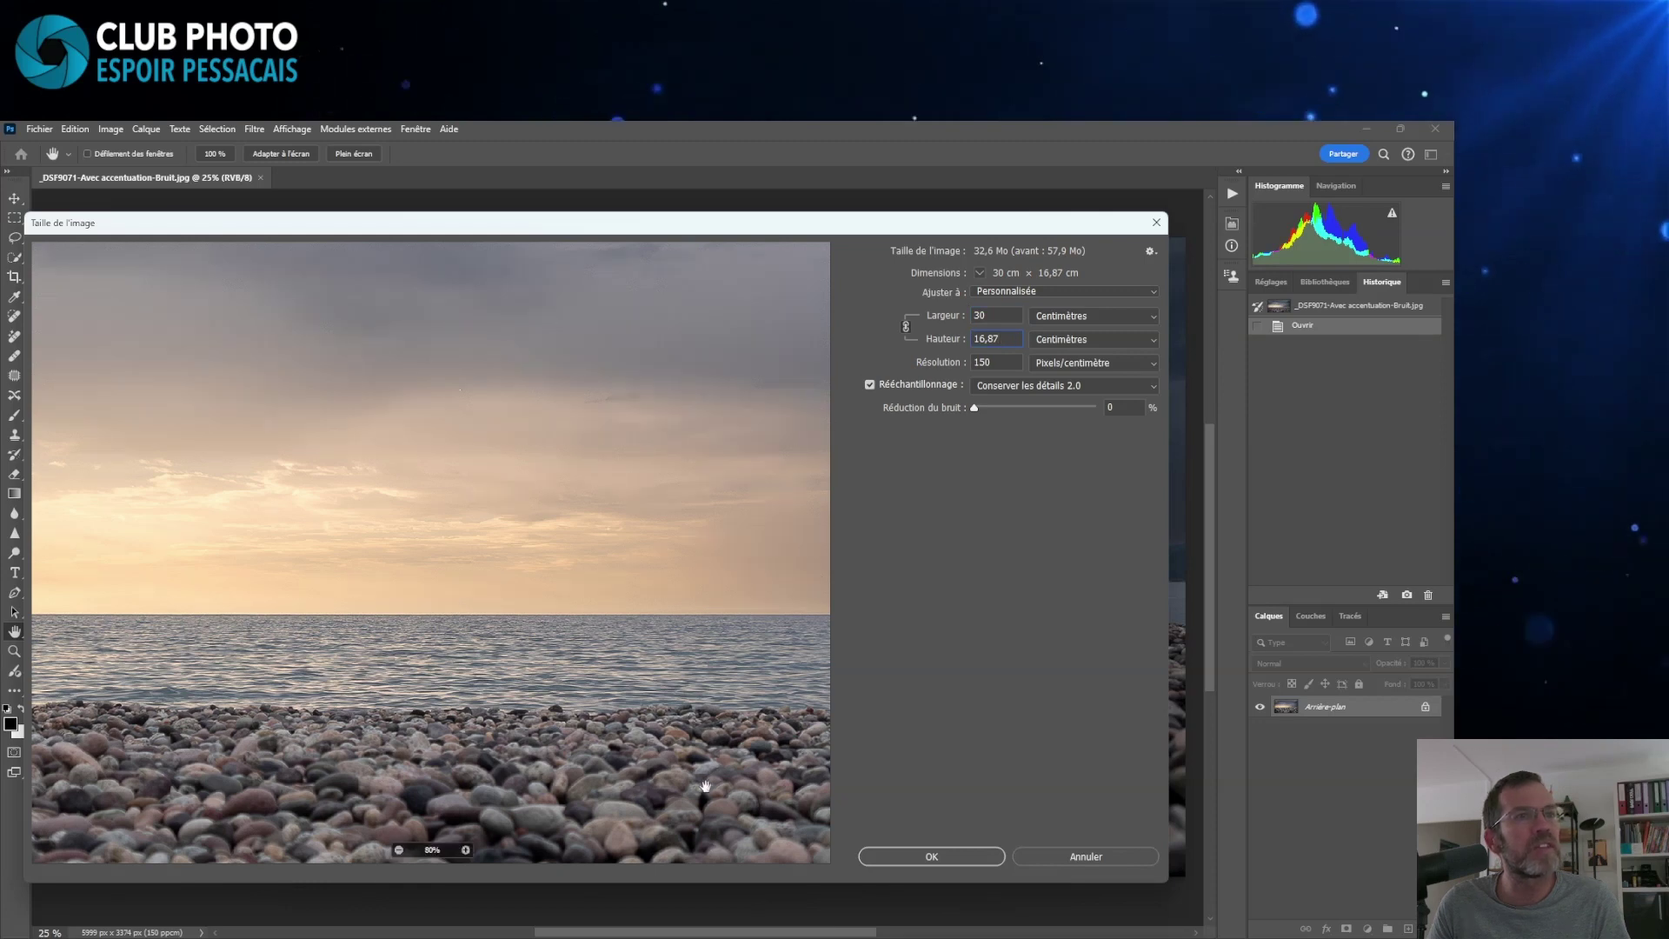
{"action": "left_click", "coordinate": [399, 852]}
{"action": "left_click", "coordinate": [398, 852]}
{"action": "left_click", "coordinate": [398, 852]}
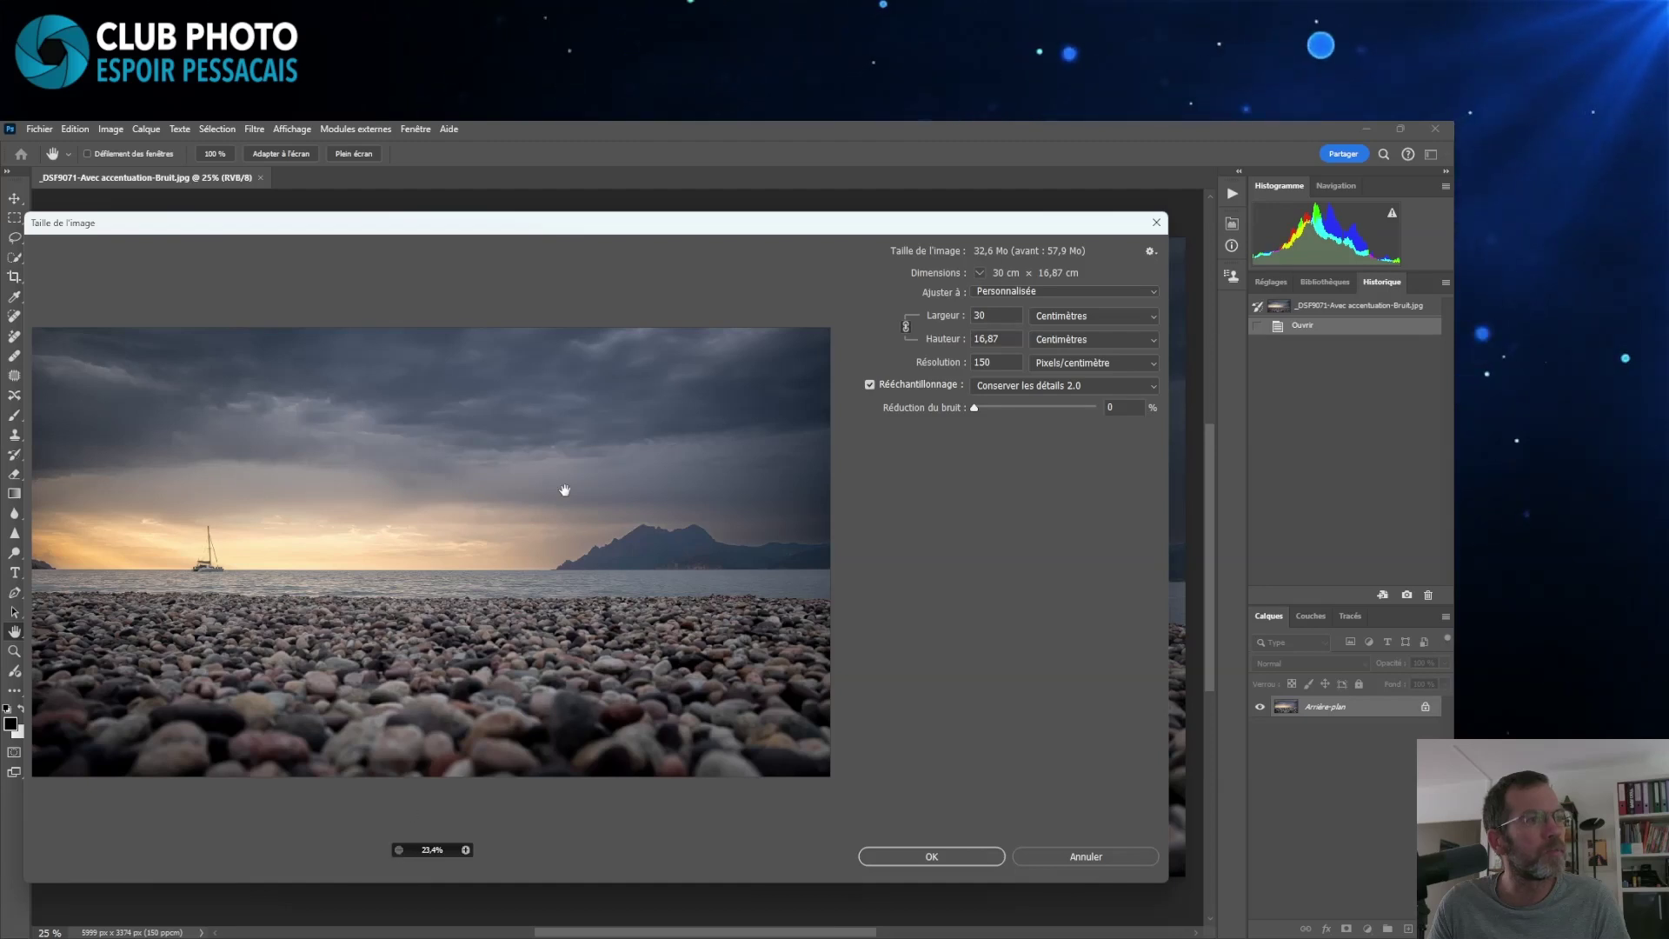
{"action": "left_click_drag", "start_coordinate": [1007, 226], "coordinate": [1089, 228]}
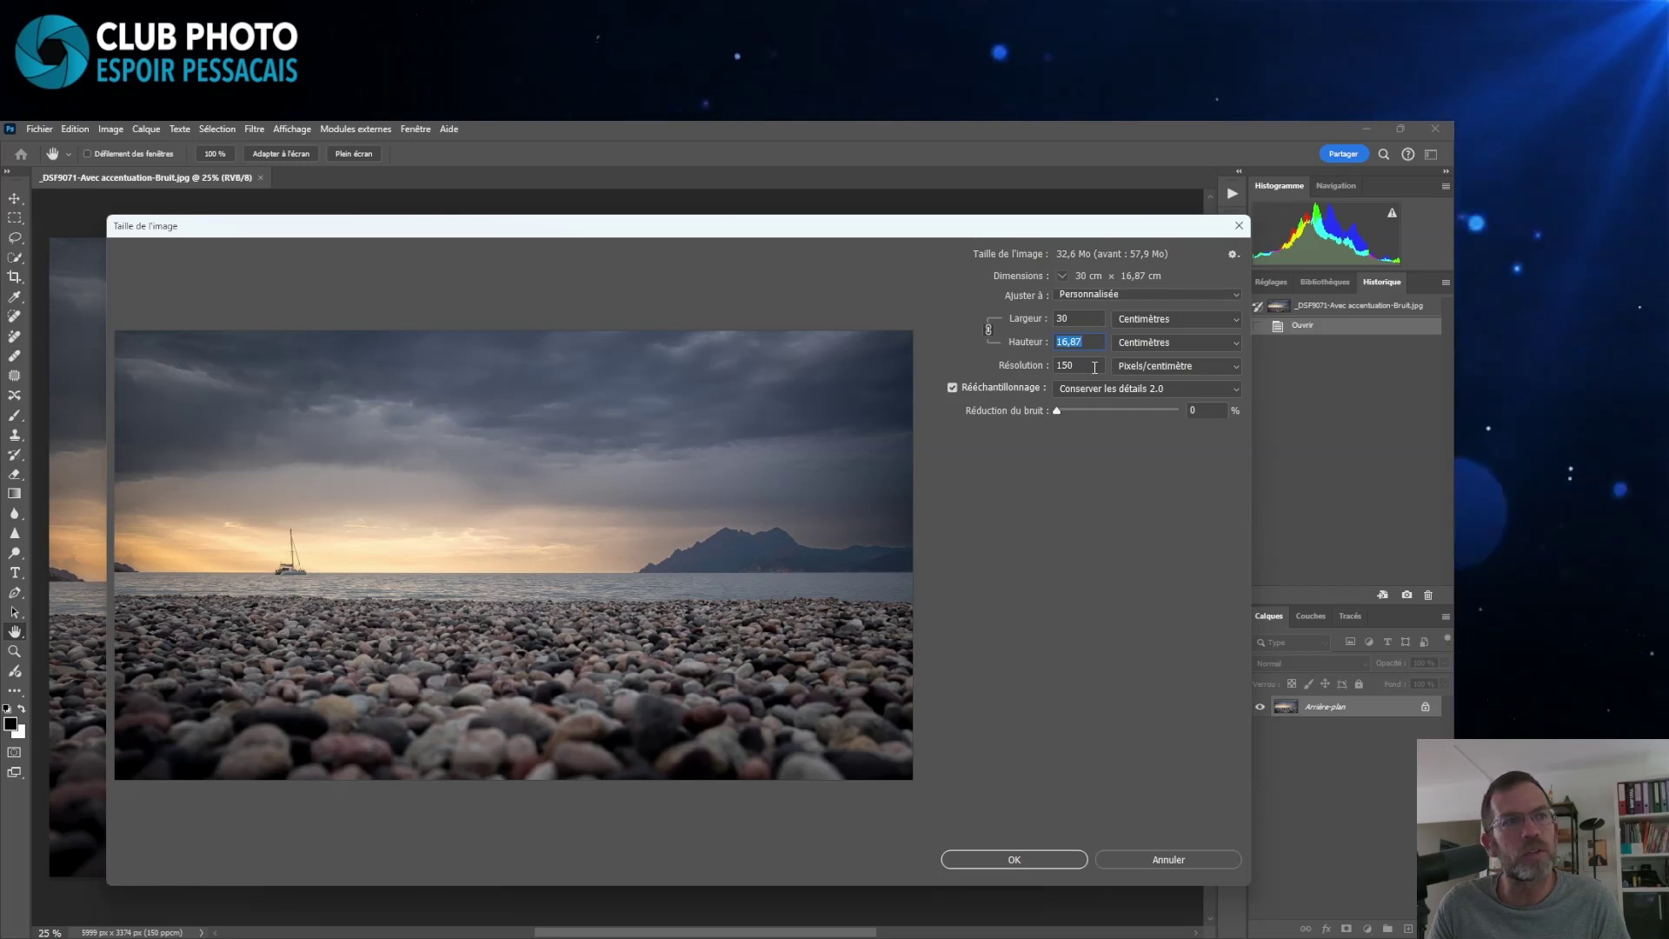
{"action": "left_click_drag", "start_coordinate": [1094, 367], "coordinate": [1039, 365]}
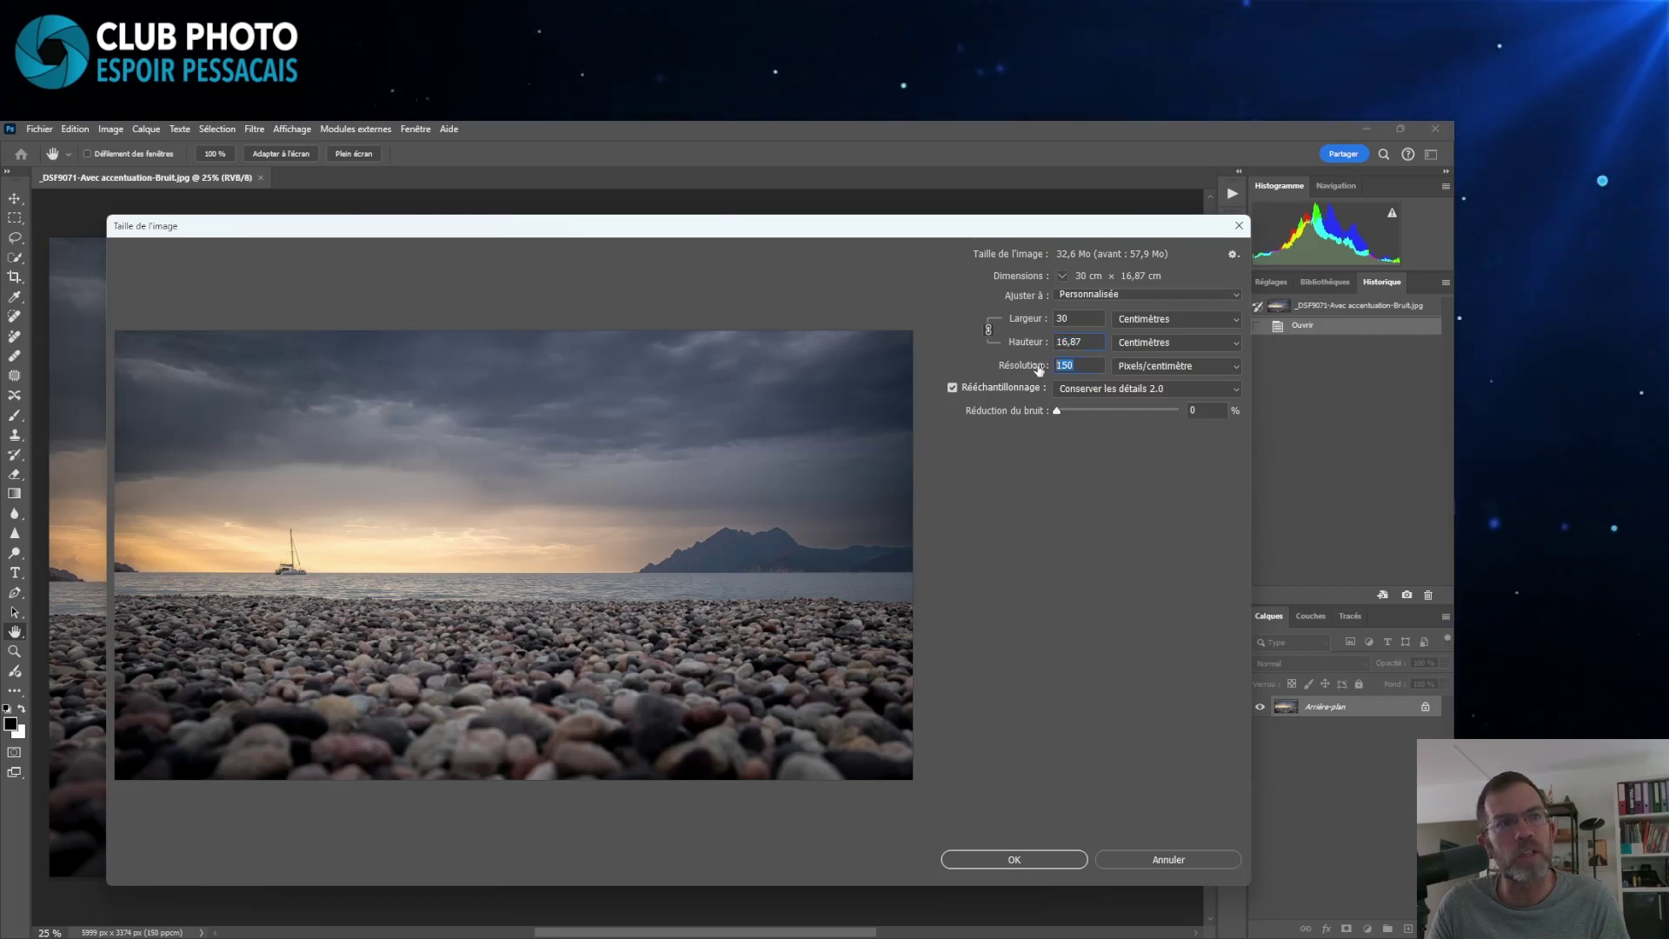
{"action": "type", "text": "300"}
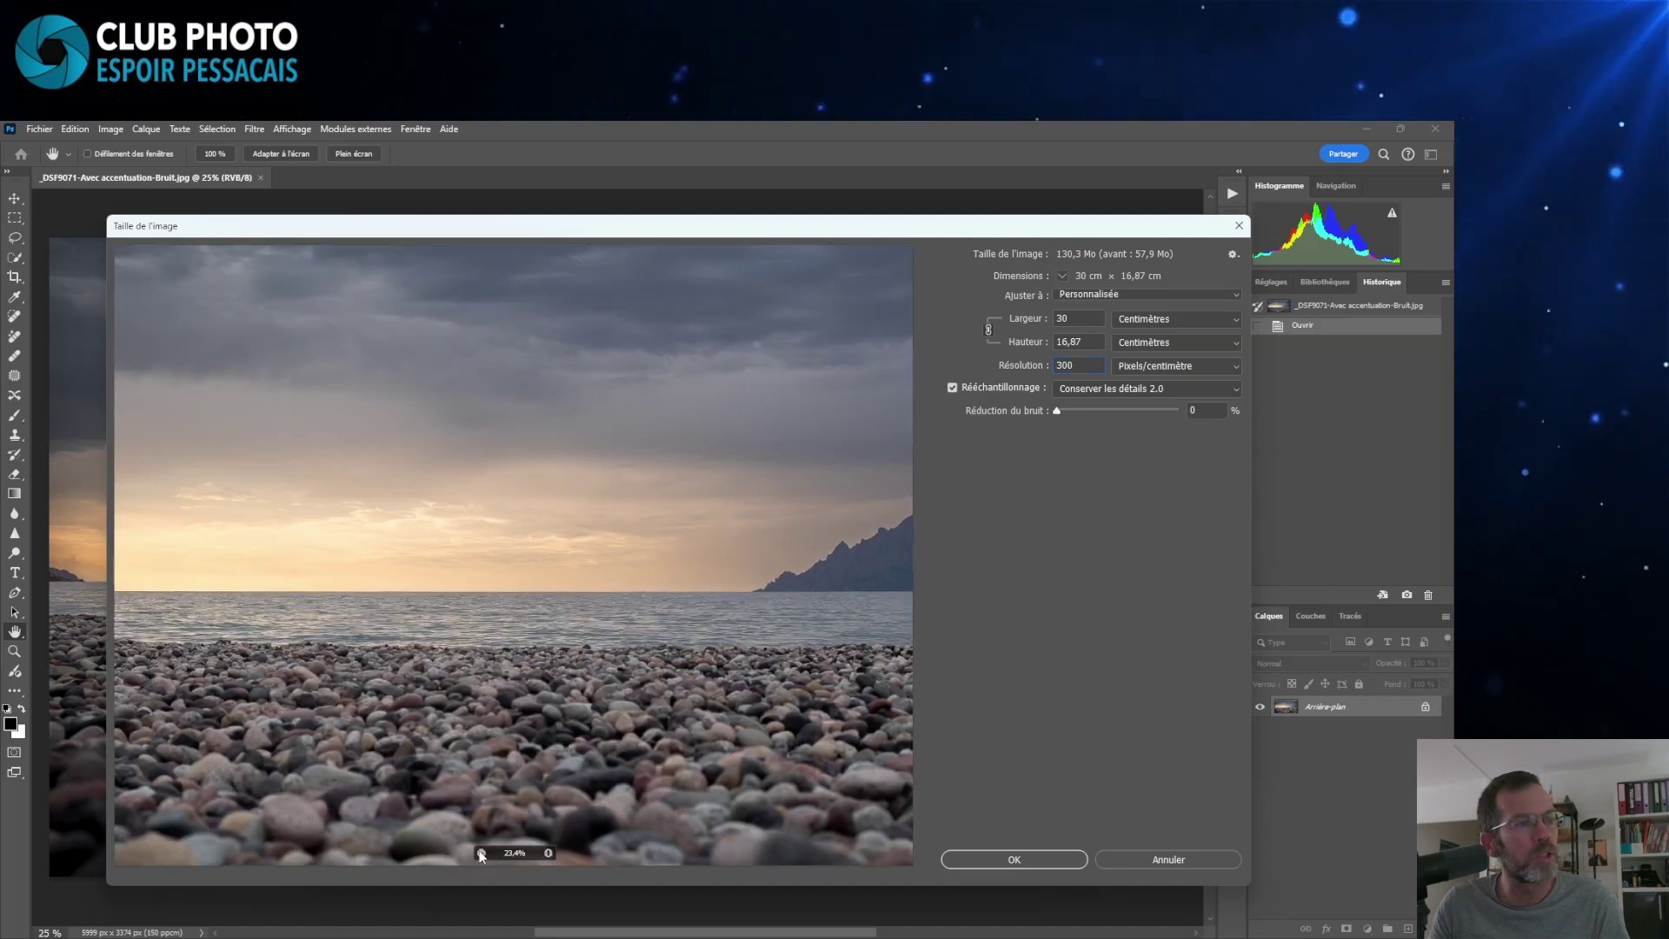
{"action": "left_click", "coordinate": [480, 852]}
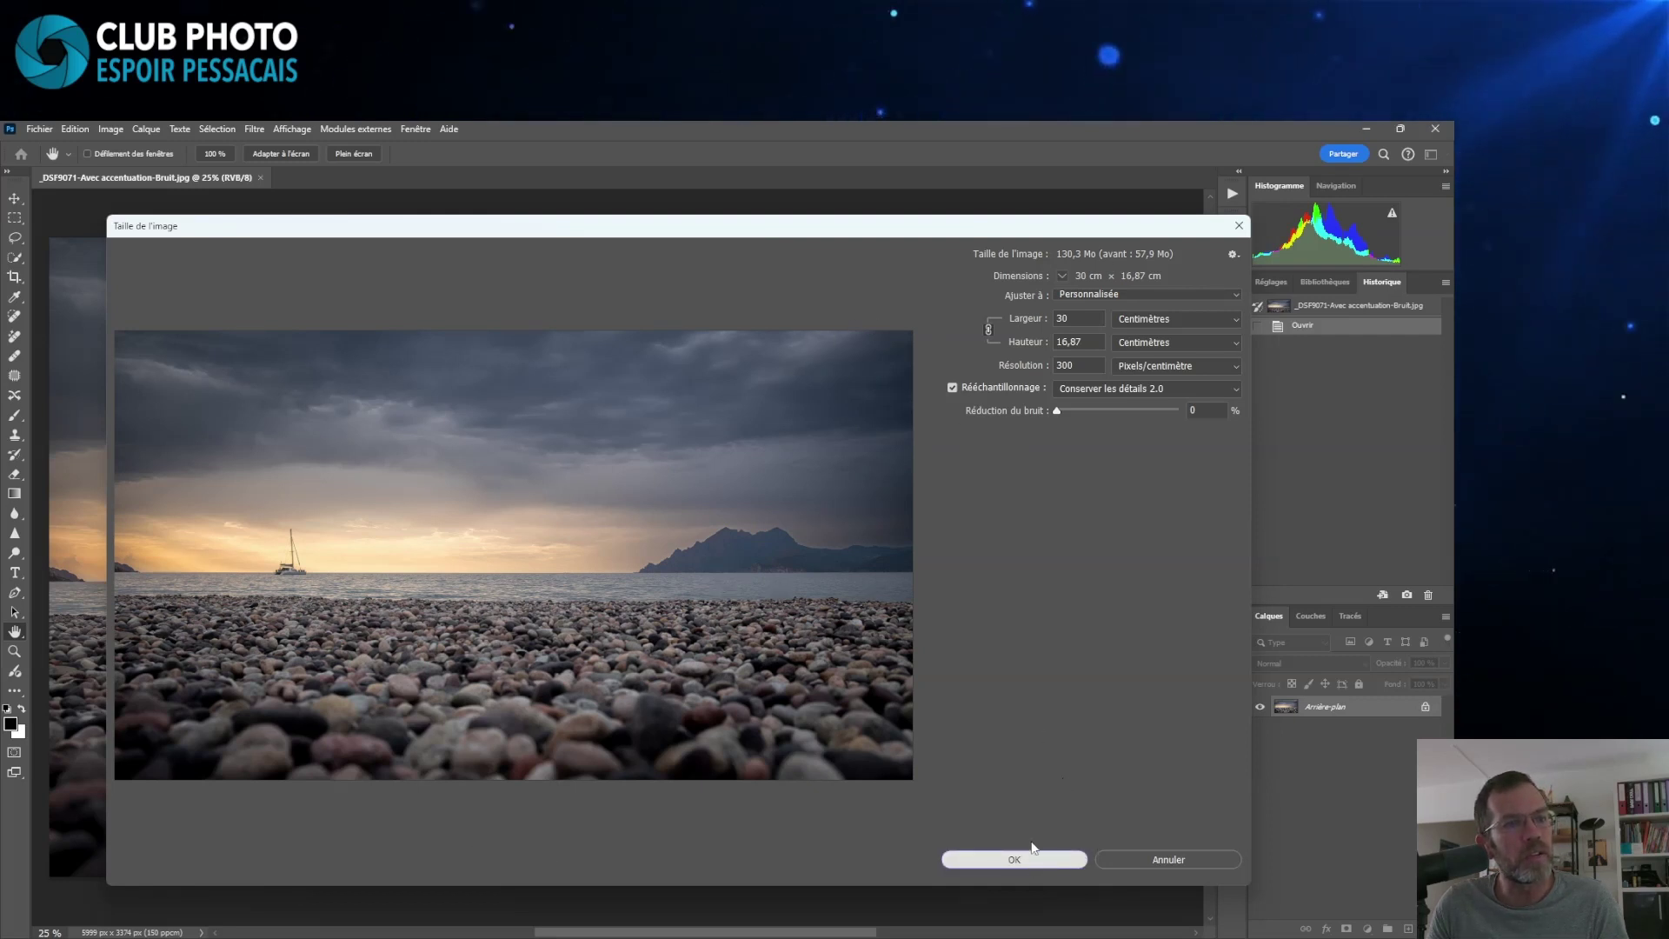
{"action": "left_click", "coordinate": [1015, 859]}
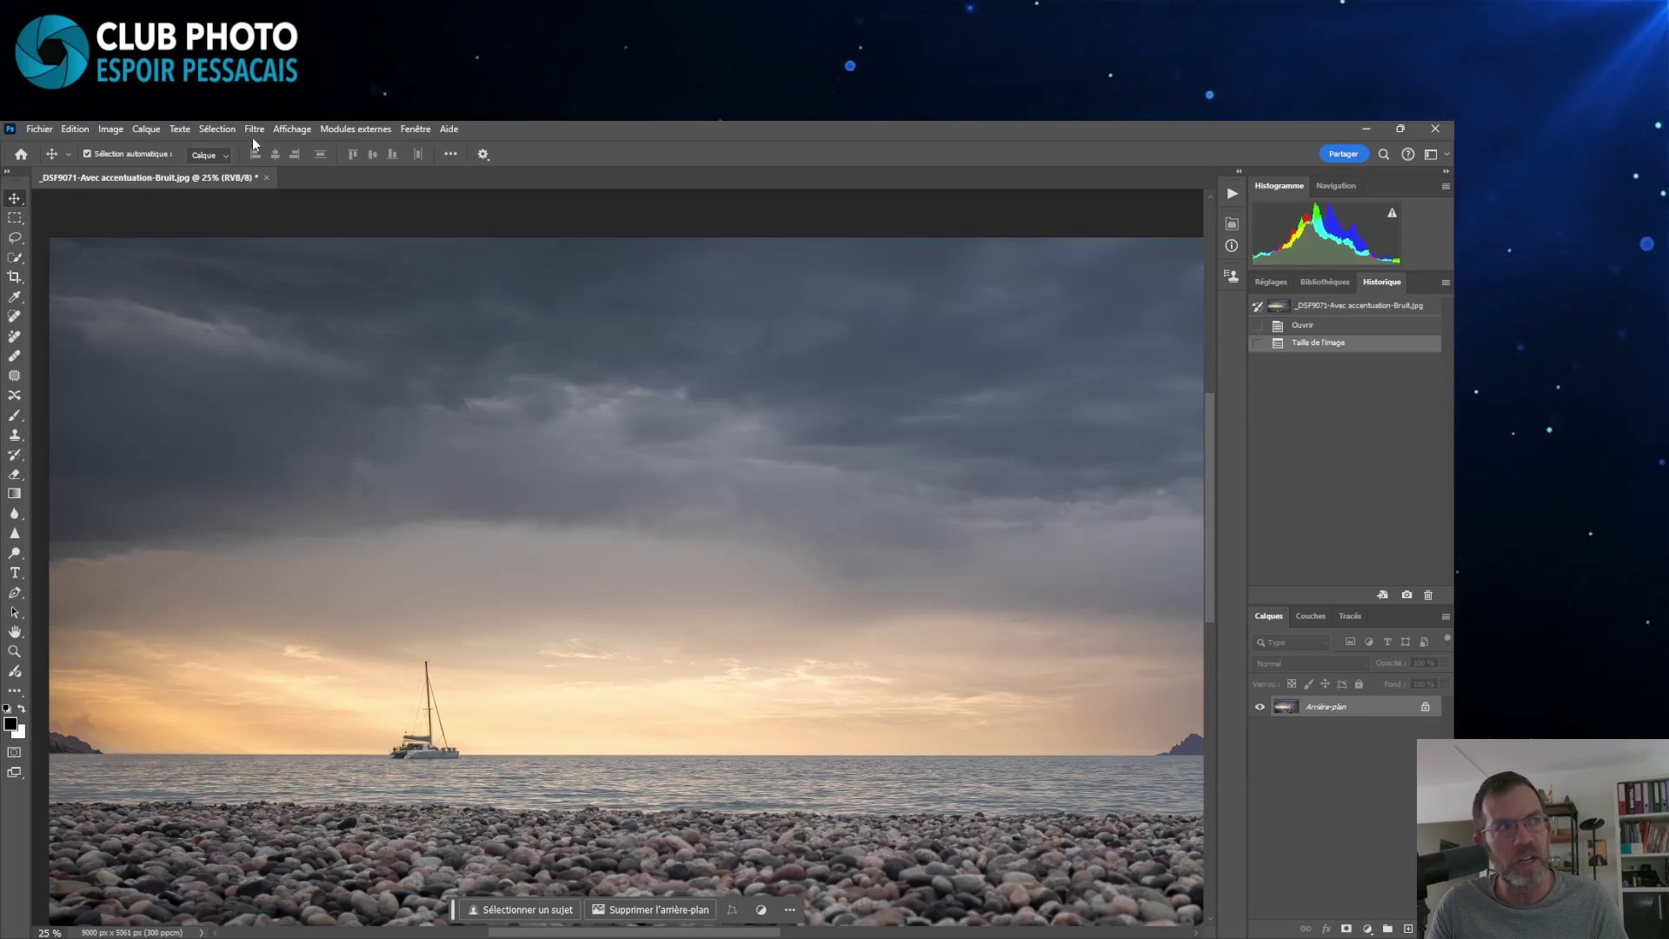
- Review the Save As options for the resized photo, keeping the JPEG file type, and close them without saving
{"action": "left_click", "coordinate": [38, 130]}
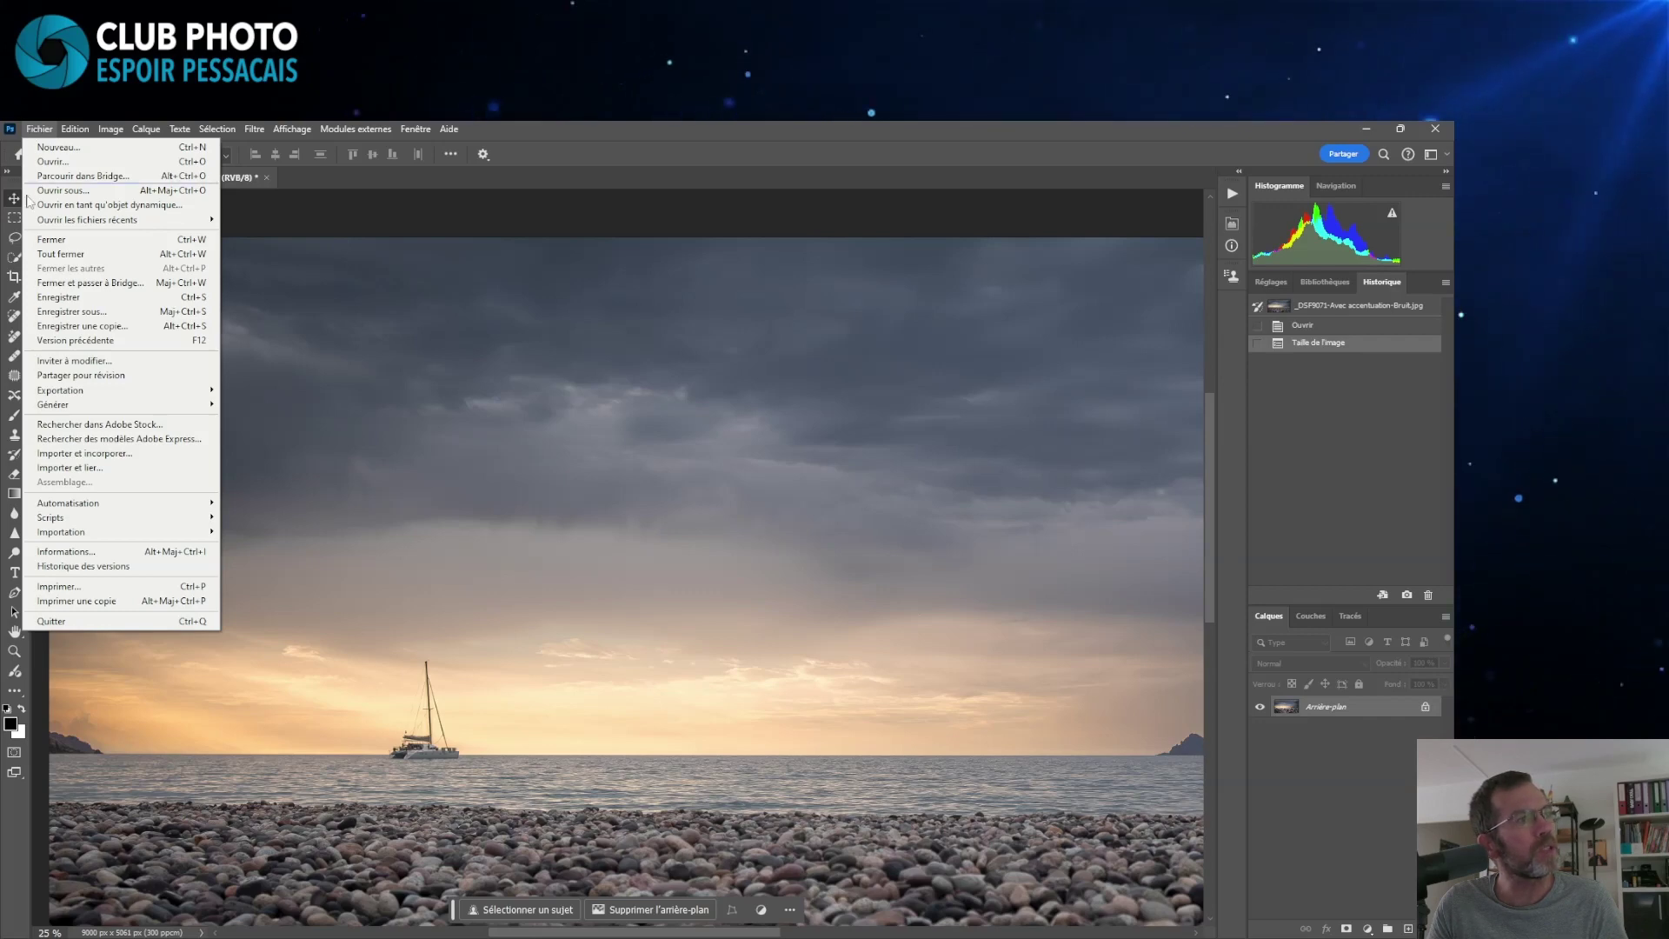
{"action": "left_click", "coordinate": [63, 313]}
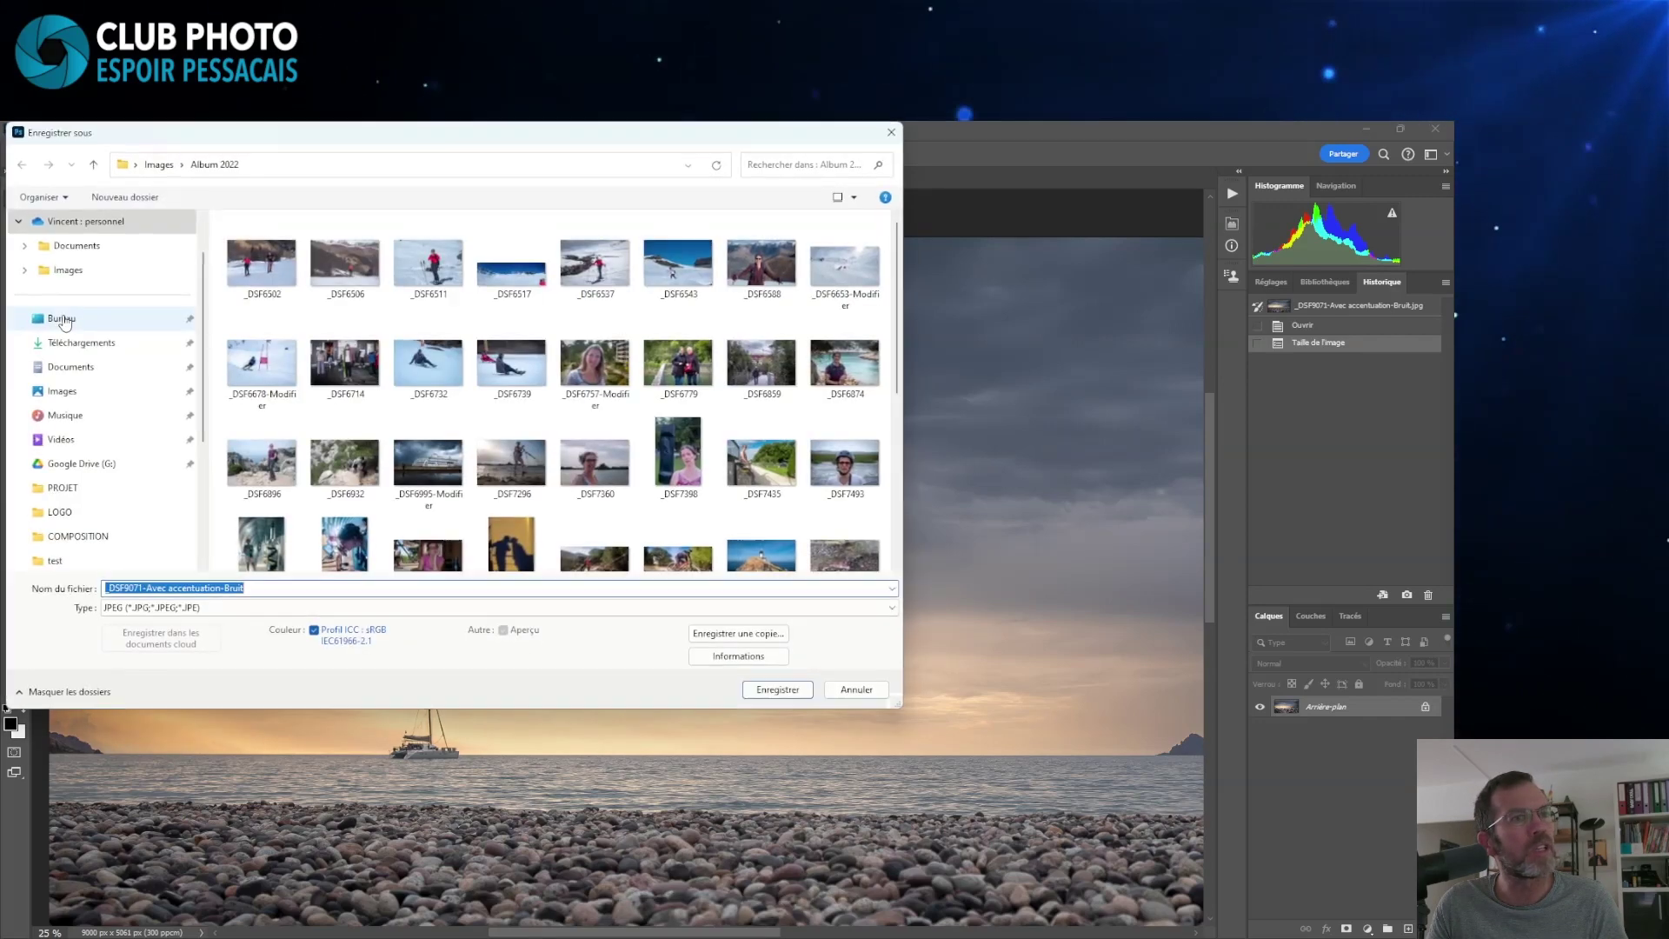
{"action": "left_click", "coordinate": [130, 608]}
{"action": "left_click", "coordinate": [139, 611]}
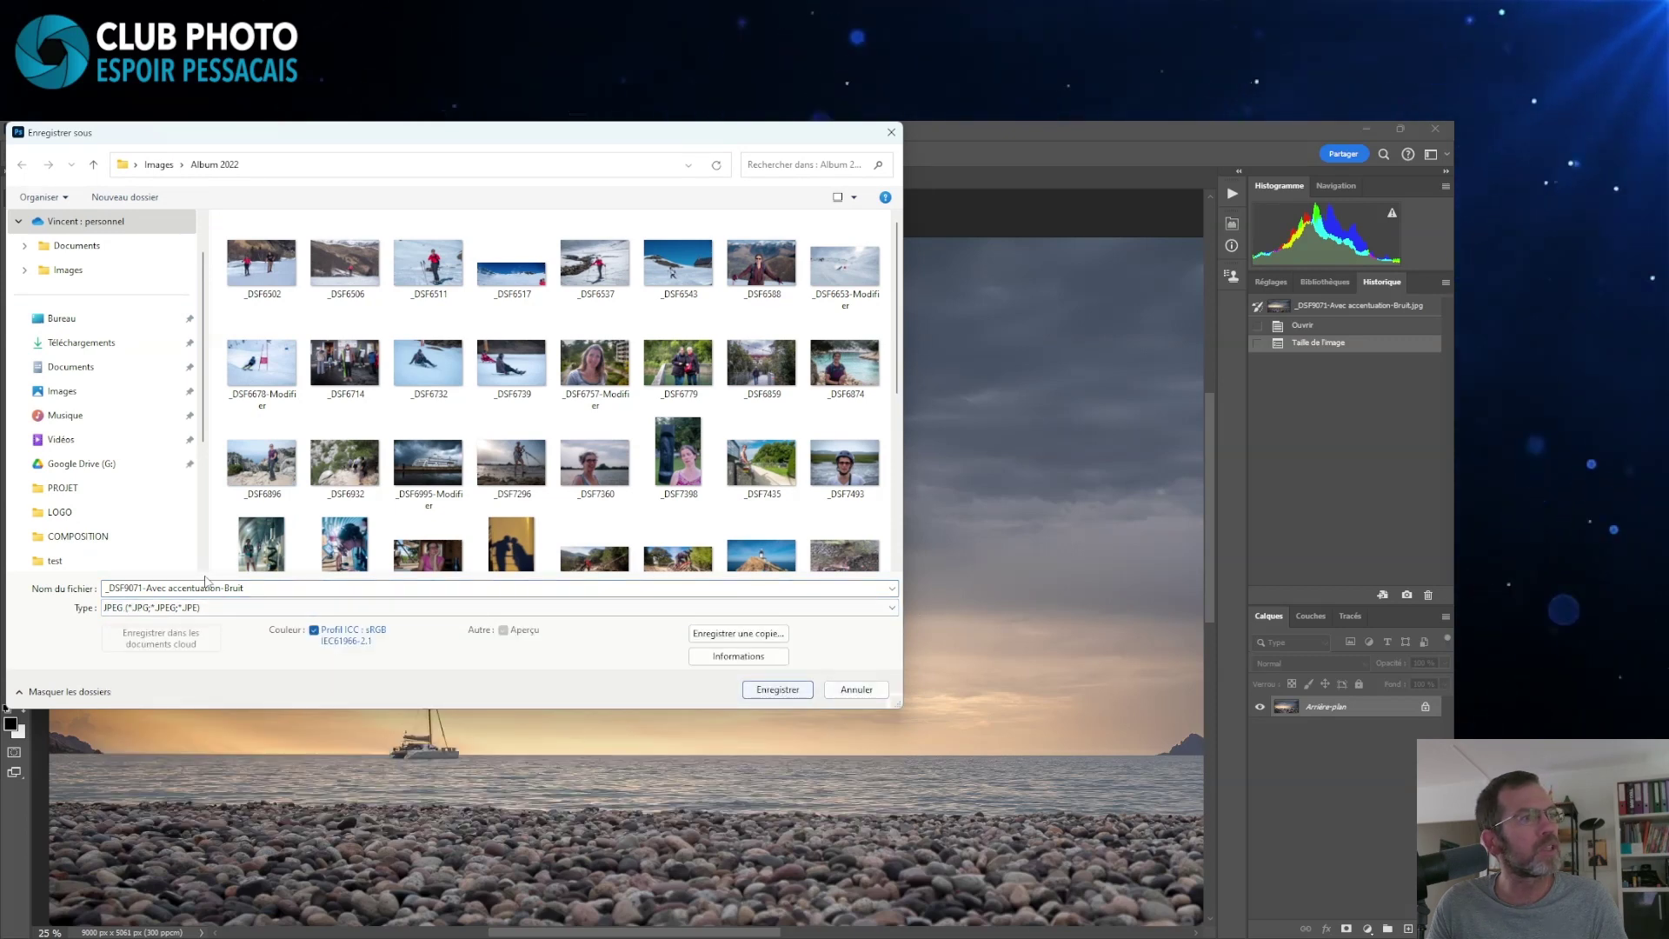
{"action": "left_click", "coordinate": [892, 132]}
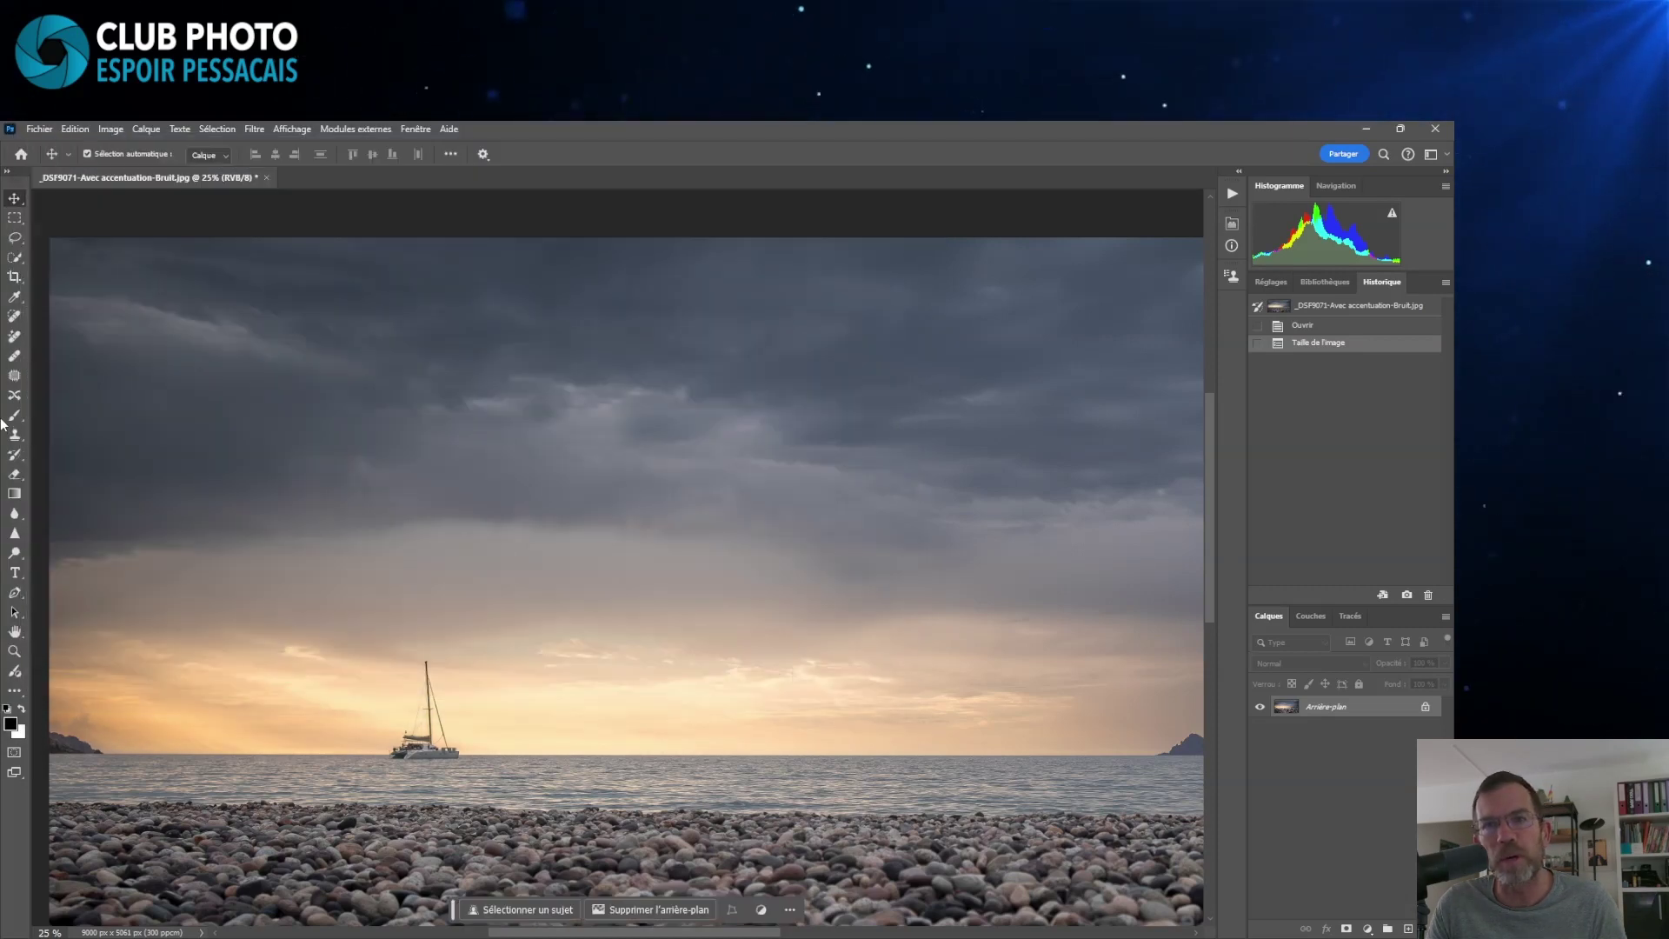